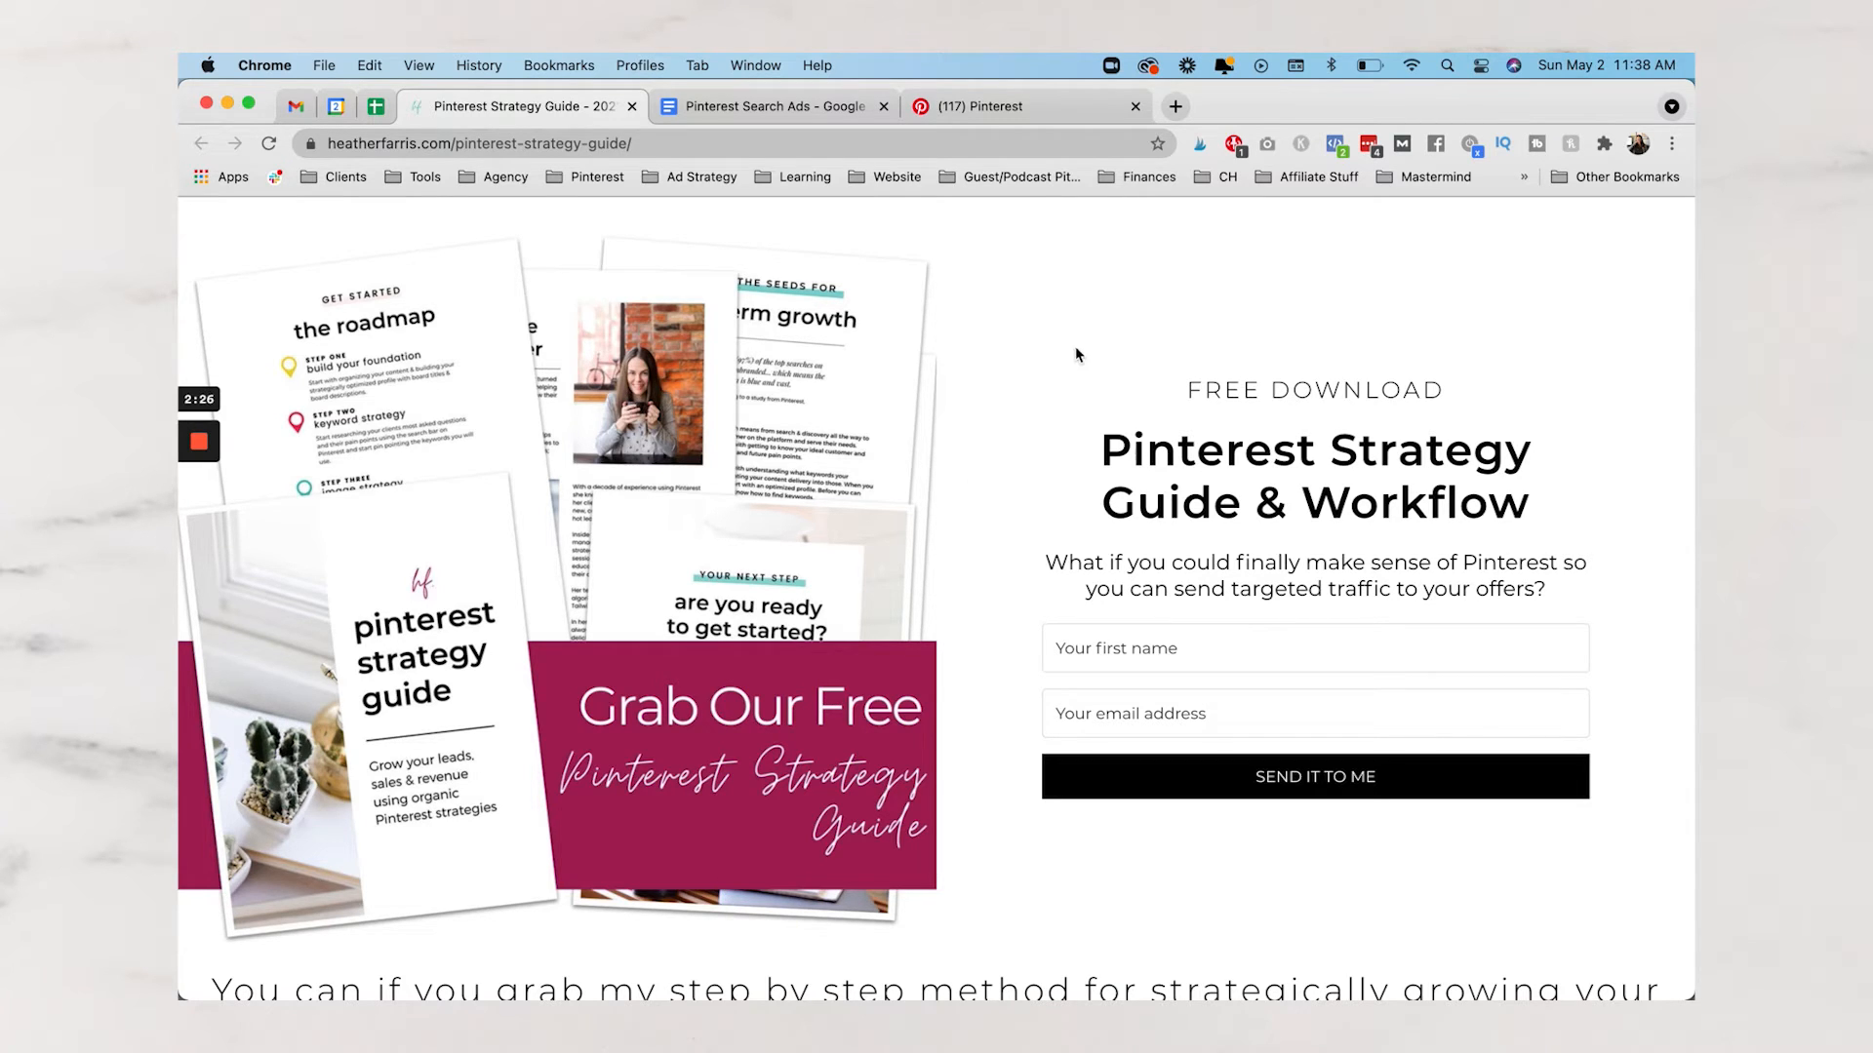
# Return from the reporting tab to the strategy guide and highlight its Pinterest Strategy Guide & Workflow heading
pyautogui.click(1051, 103)
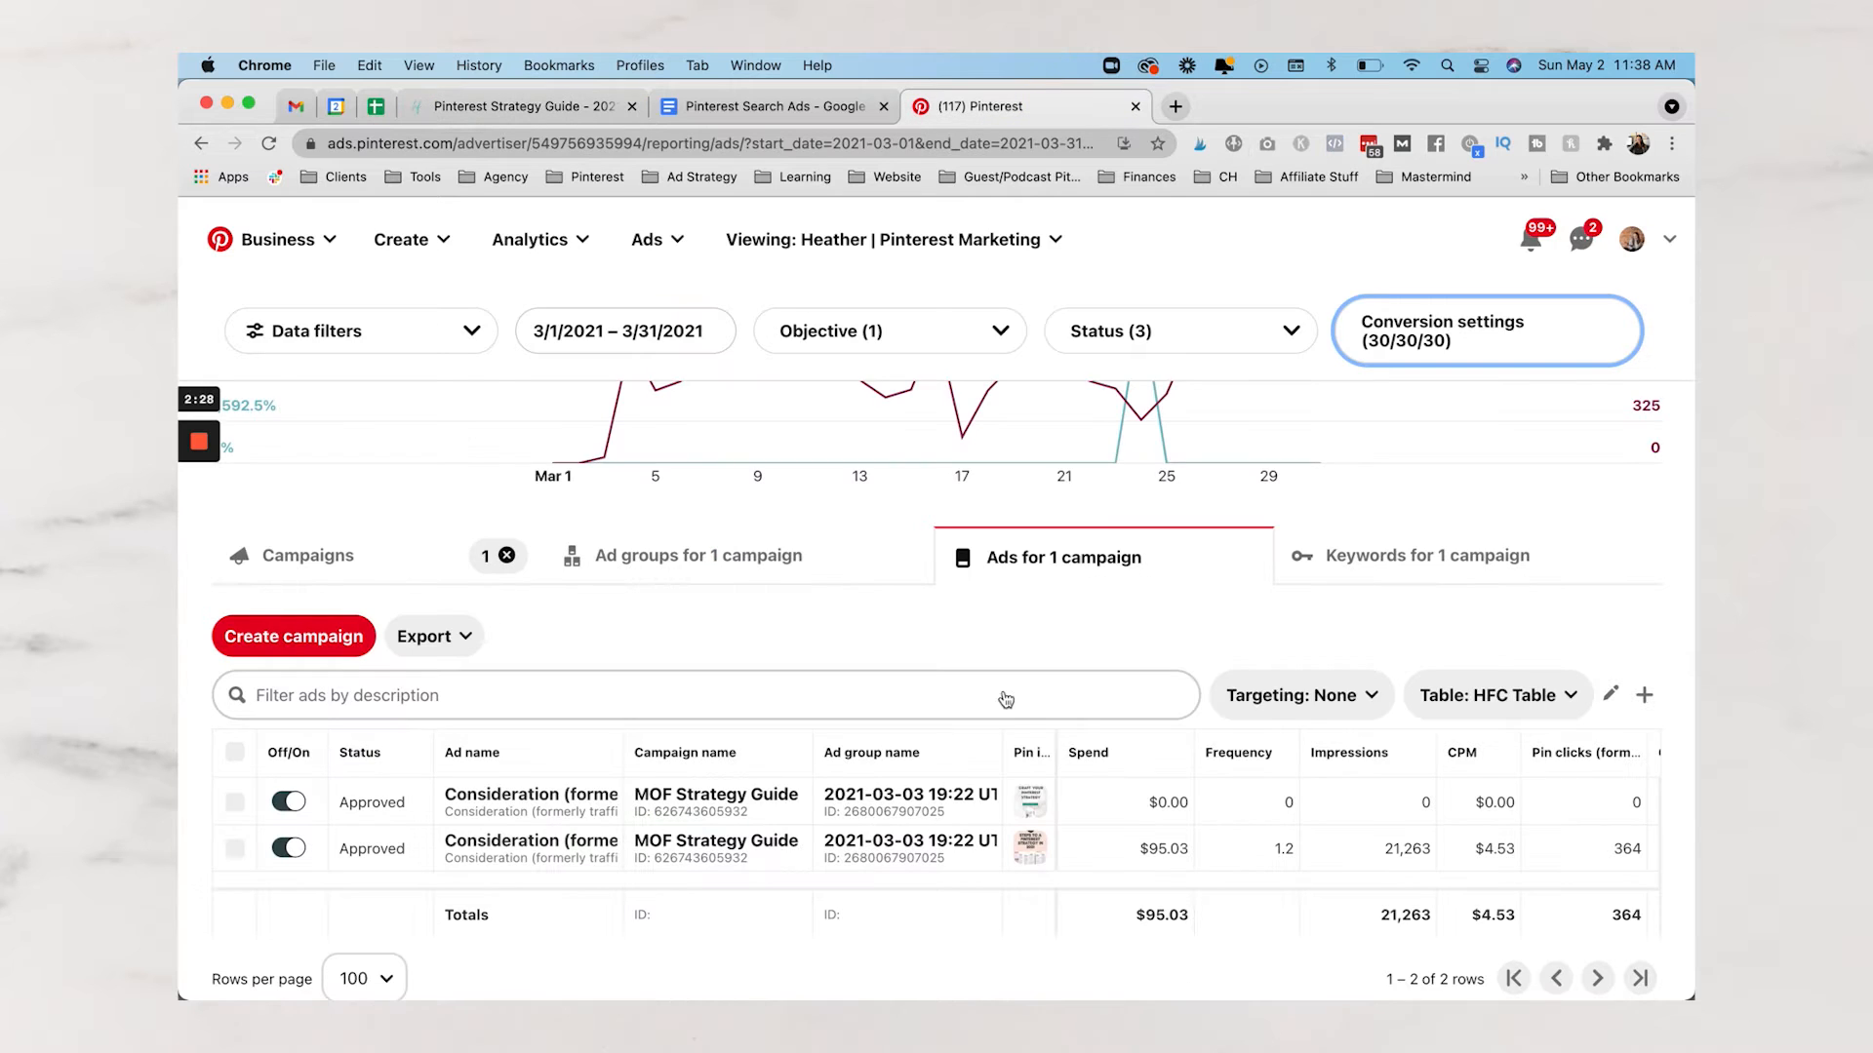
pyautogui.moveTo(1029, 849)
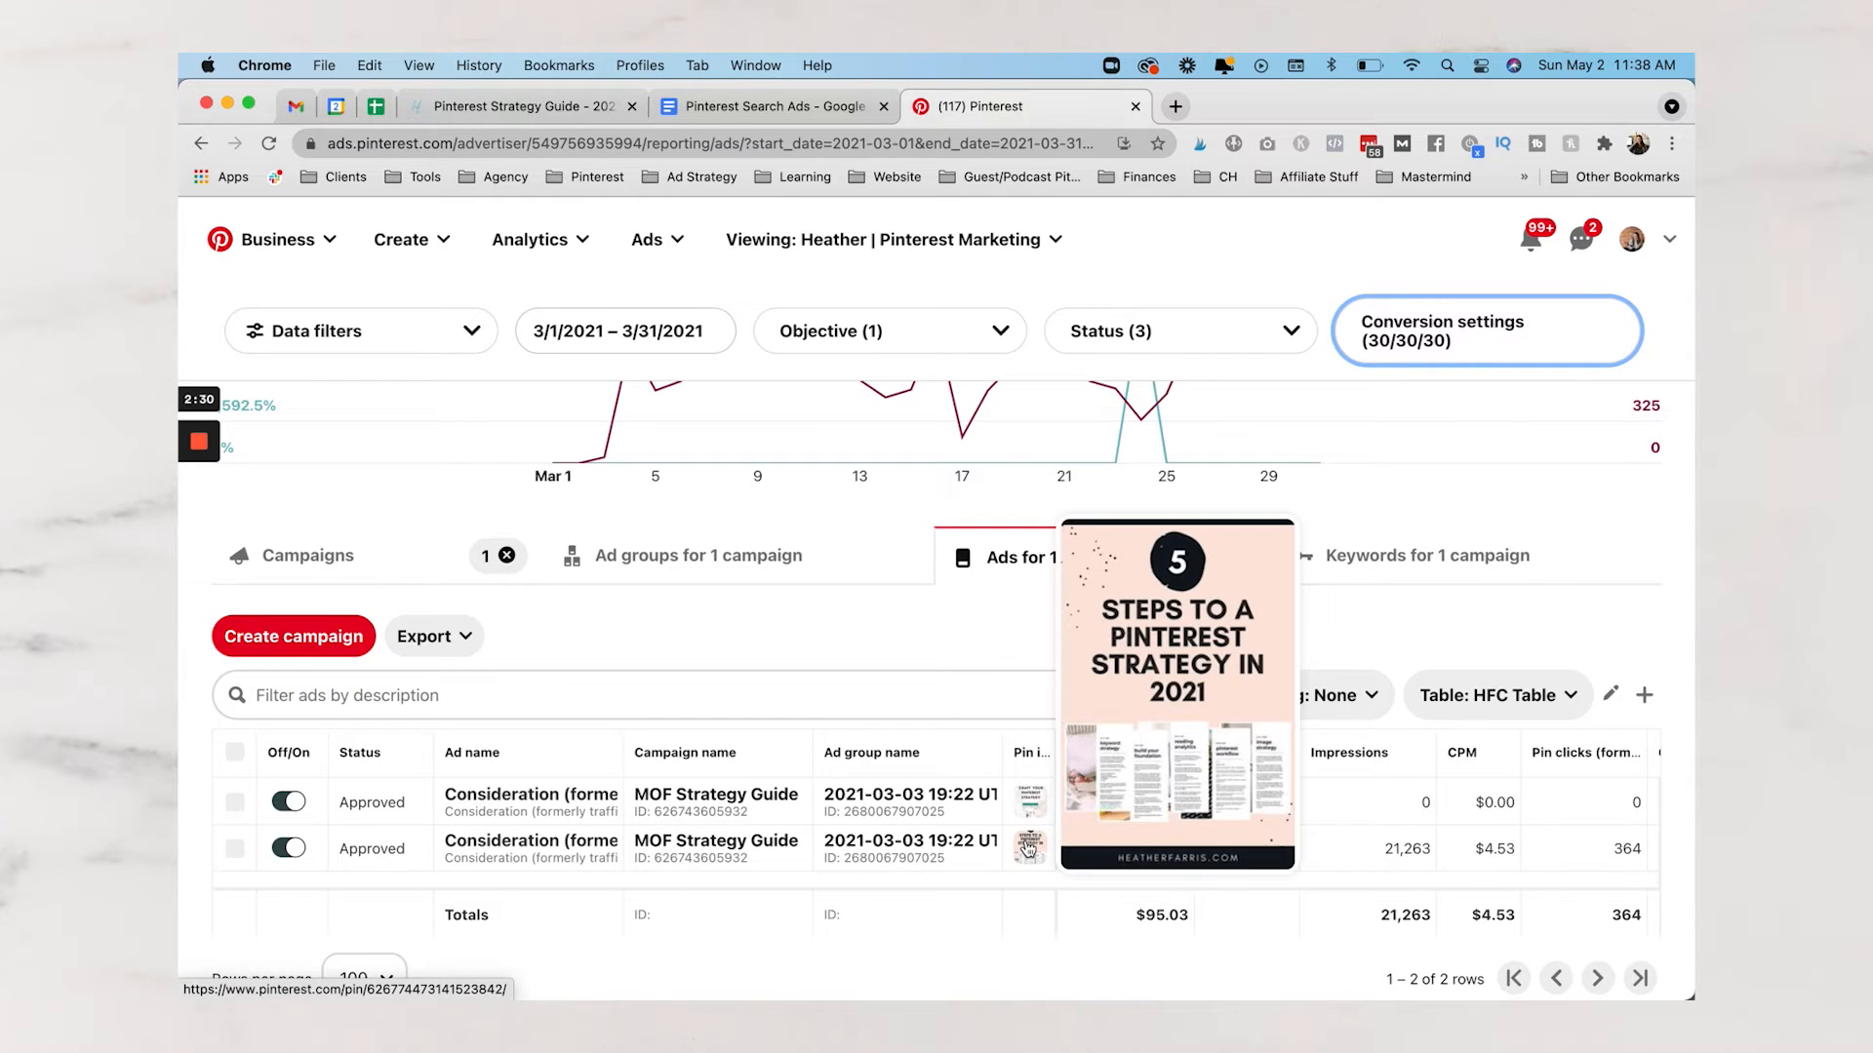
pyautogui.click(517, 105)
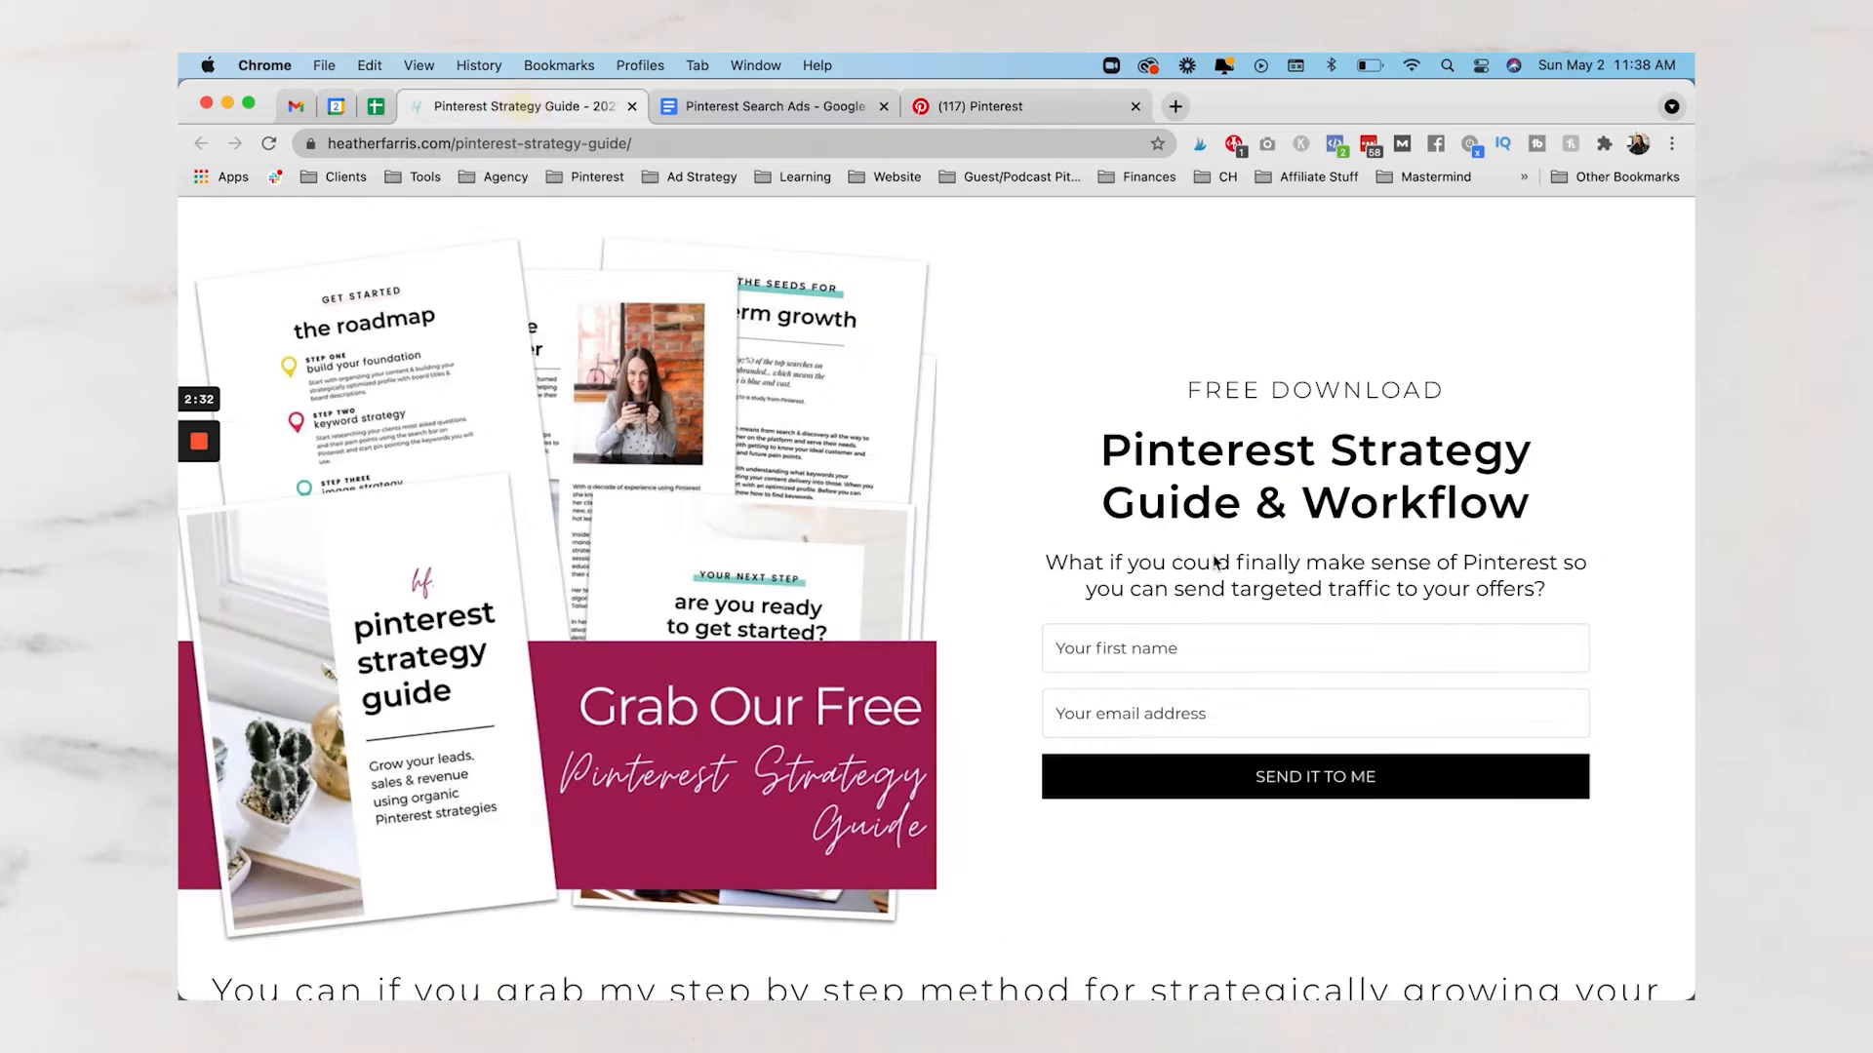
pyautogui.moveTo(1100, 441); pyautogui.dragTo(1571, 504)
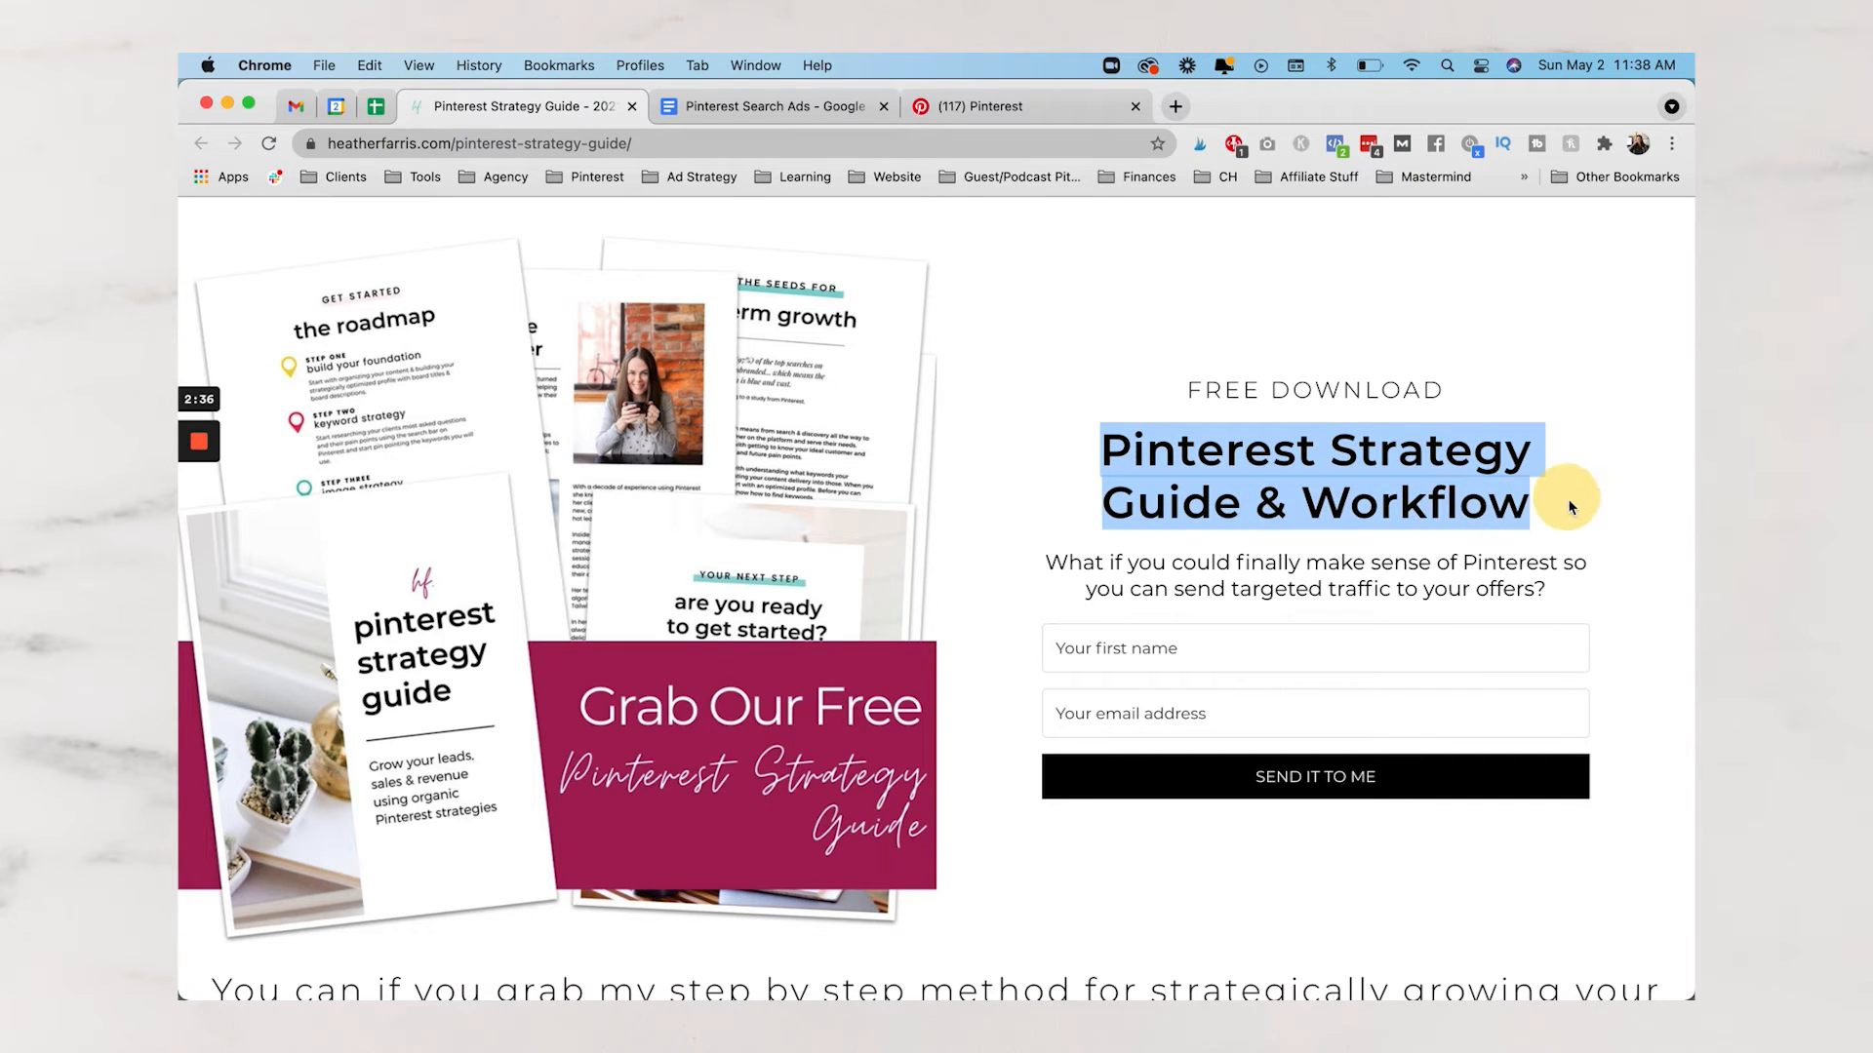
pyautogui.click(1048, 488)
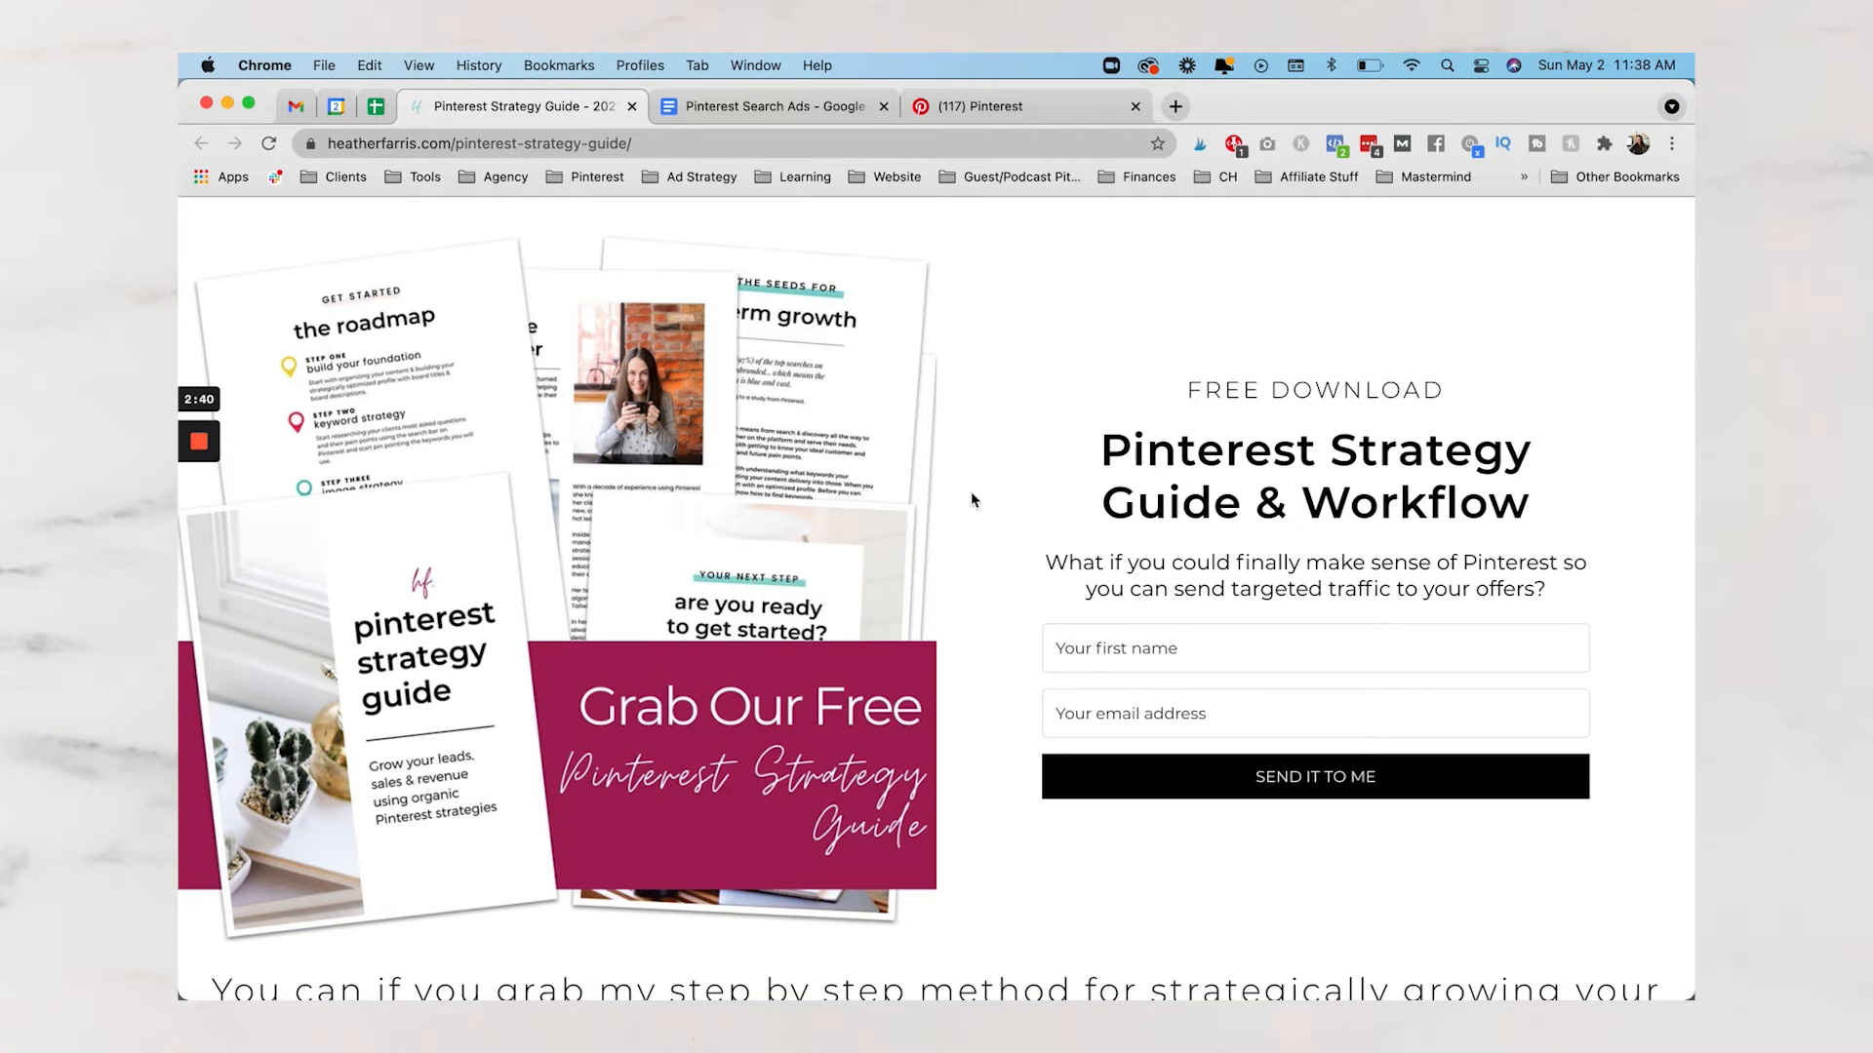
# Scroll through the free strategy guide page, then bring up the Pinterest Search Ads document
pyautogui.scroll(-7, 970, 491)
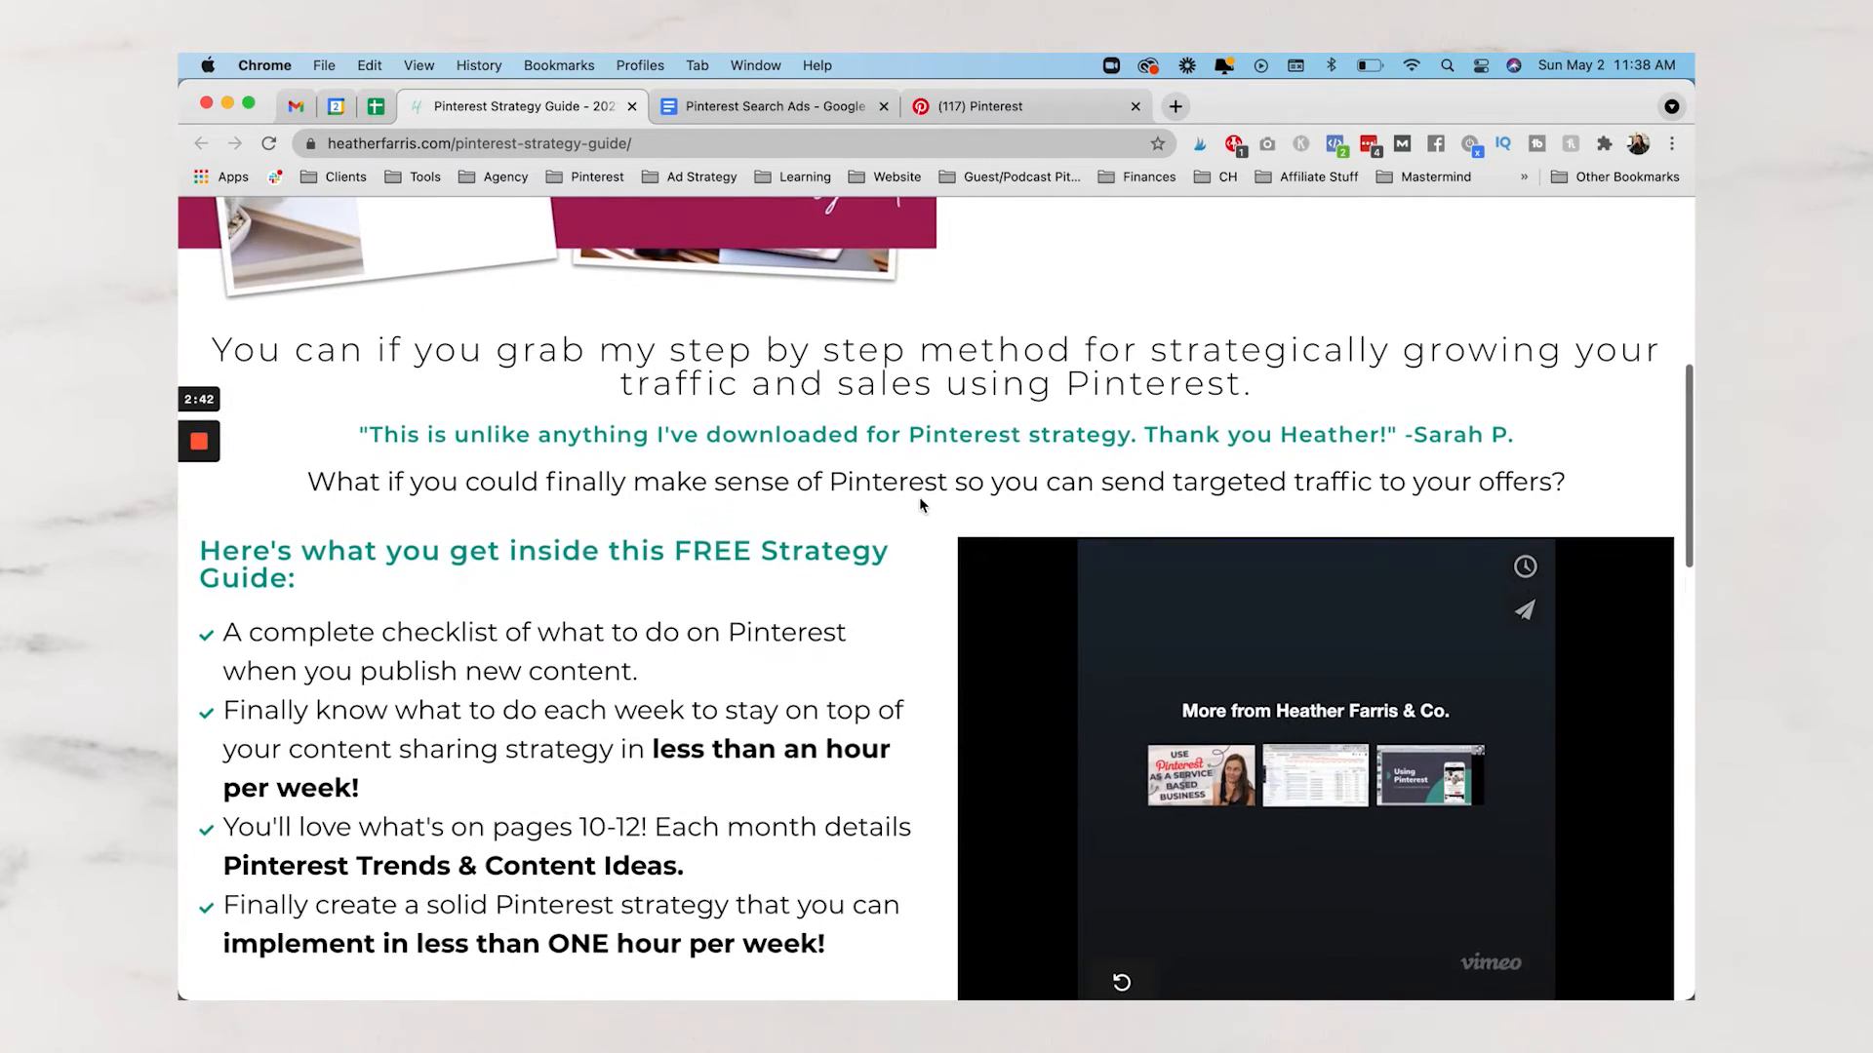
pyautogui.scroll(-10, 921, 504)
pyautogui.scroll(-10, 922, 505)
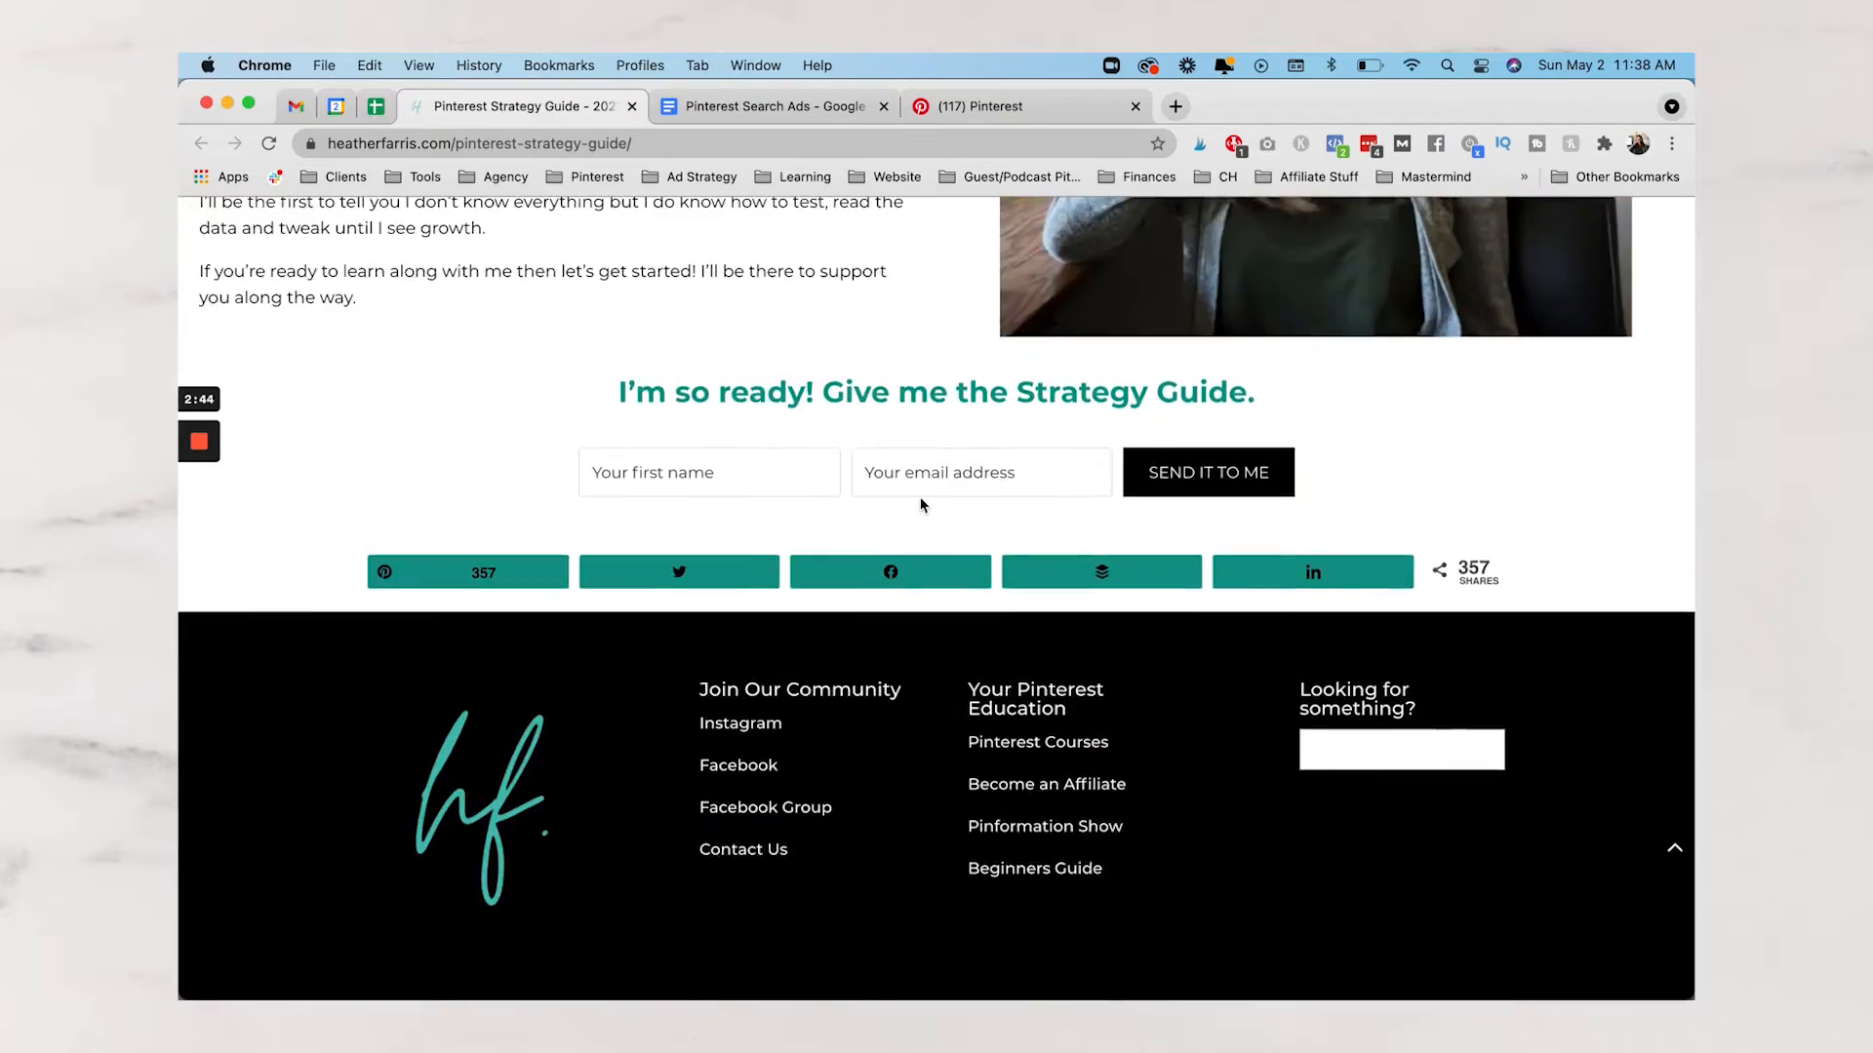
pyautogui.scroll(20, 923, 505)
pyautogui.scroll(2, 920, 506)
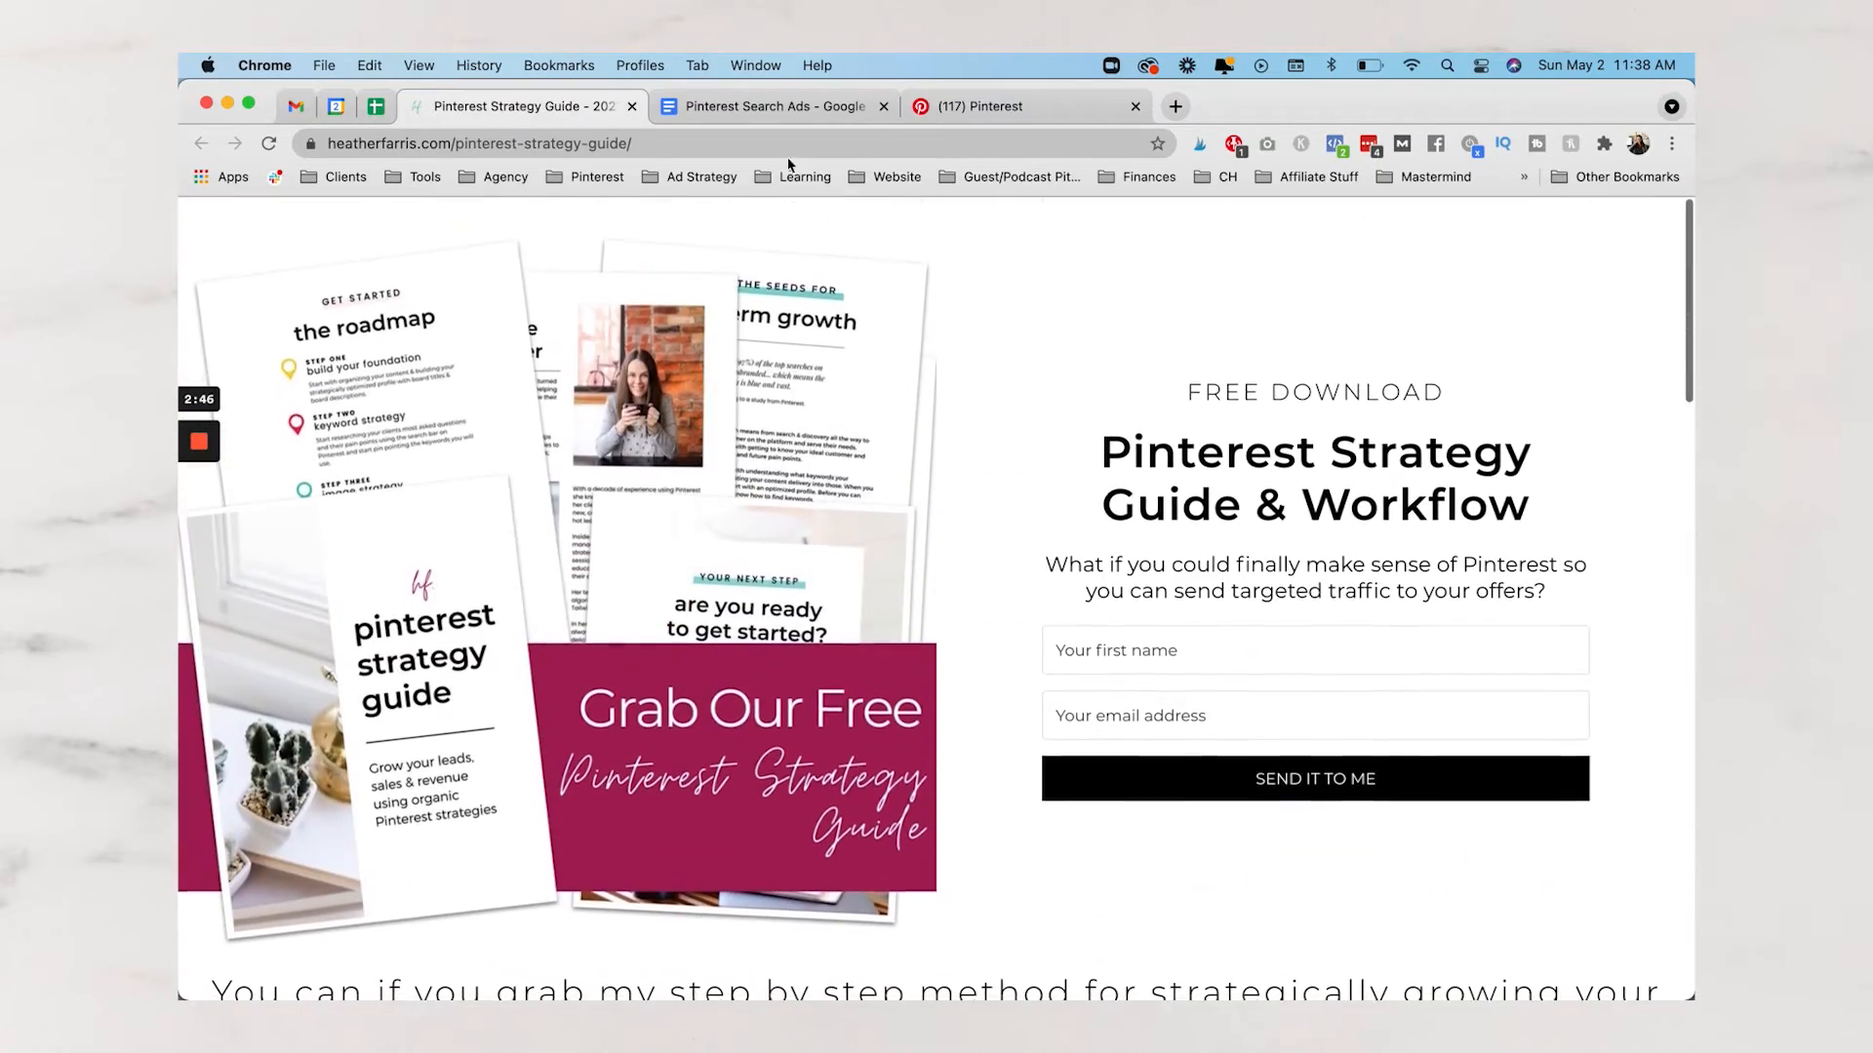
pyautogui.click(792, 111)
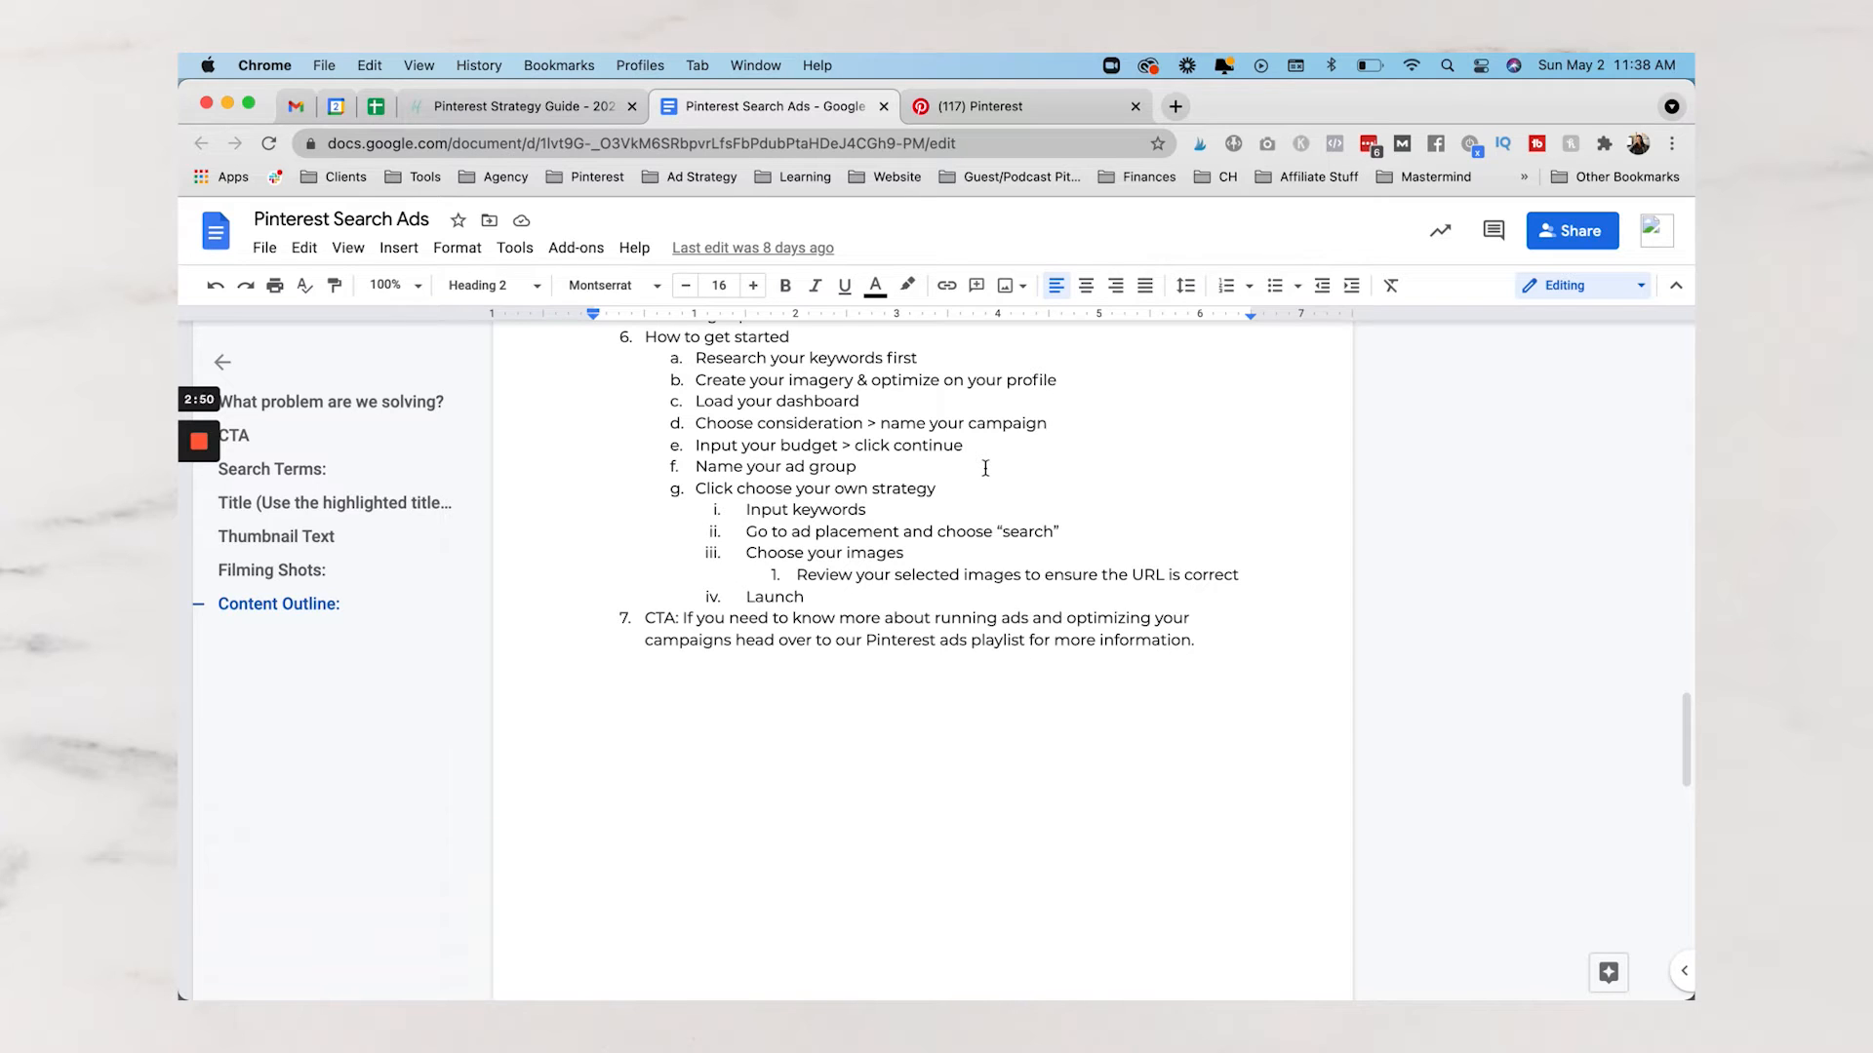
# Review the doc's How to get started steps, then return to the Pinterest ads reporting table
pyautogui.scroll(1, 985, 468)
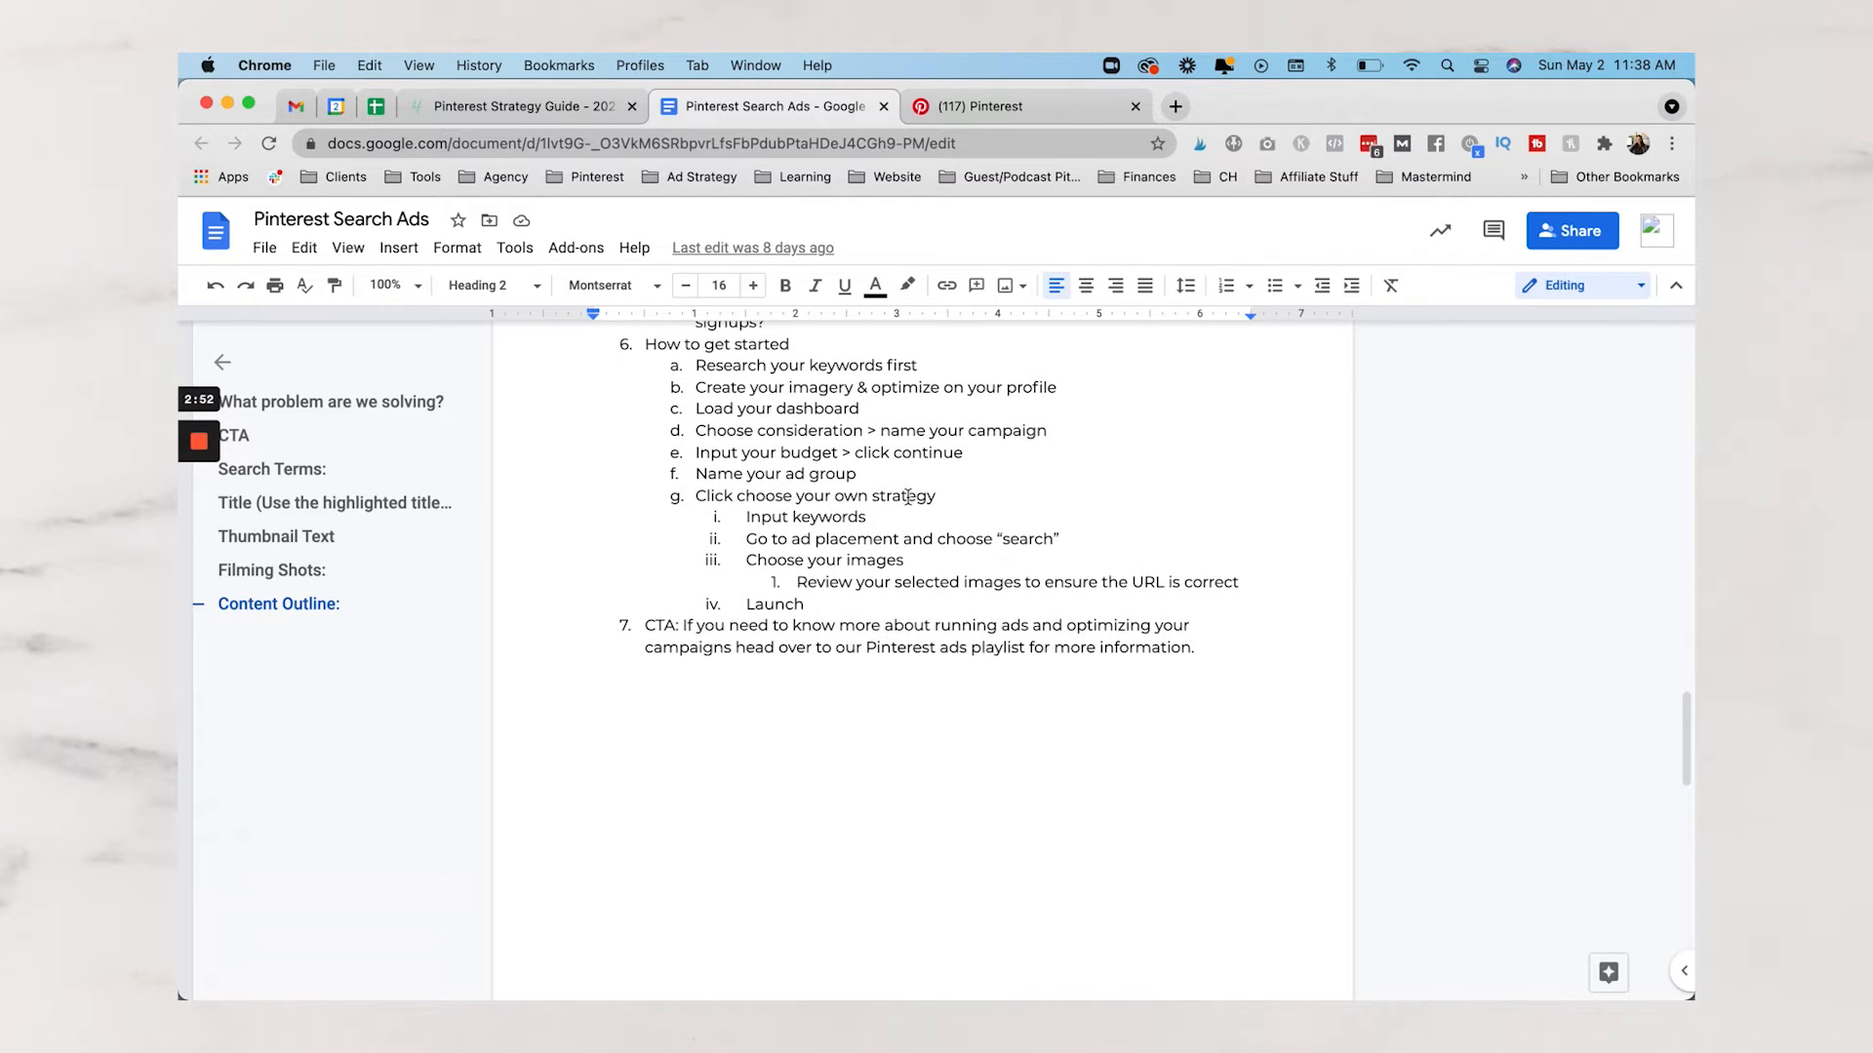
pyautogui.click(1016, 106)
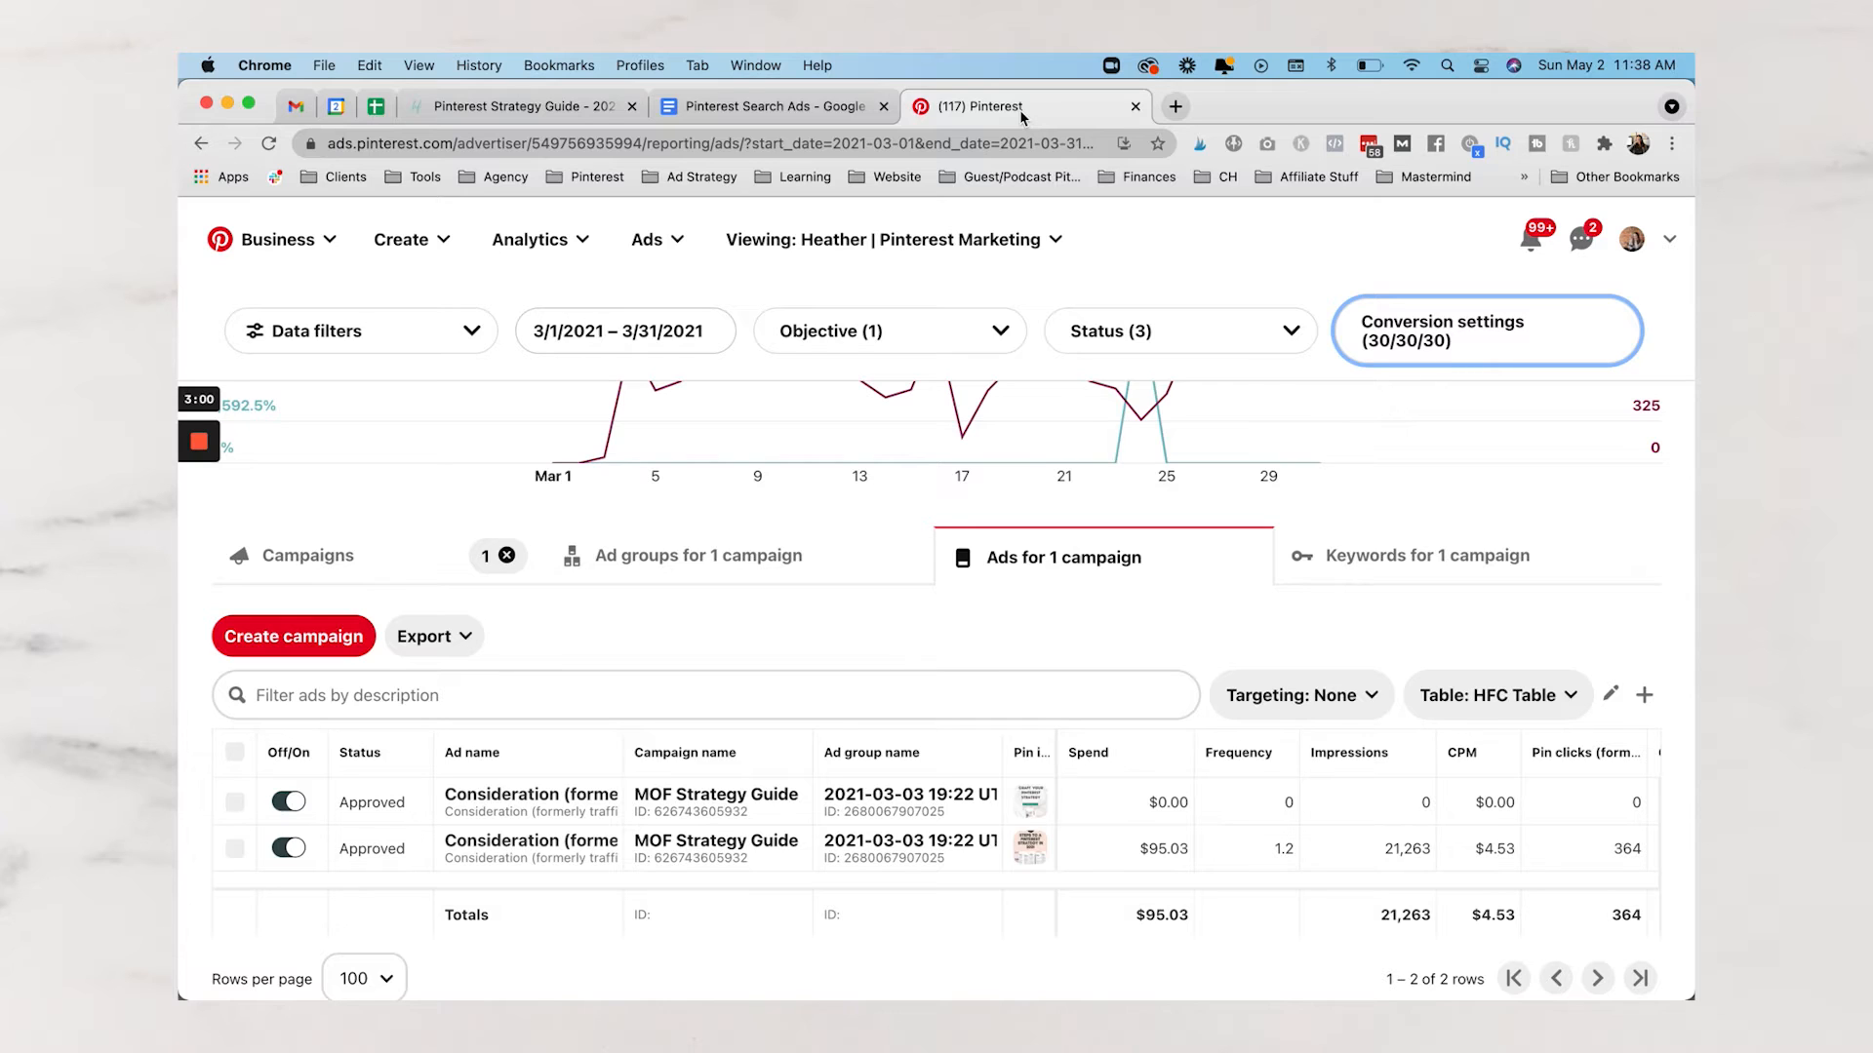
# Resume the saved April | Traffic | Search Only Consideration campaign draft from Ads > Create ad
pyautogui.click(860, 270)
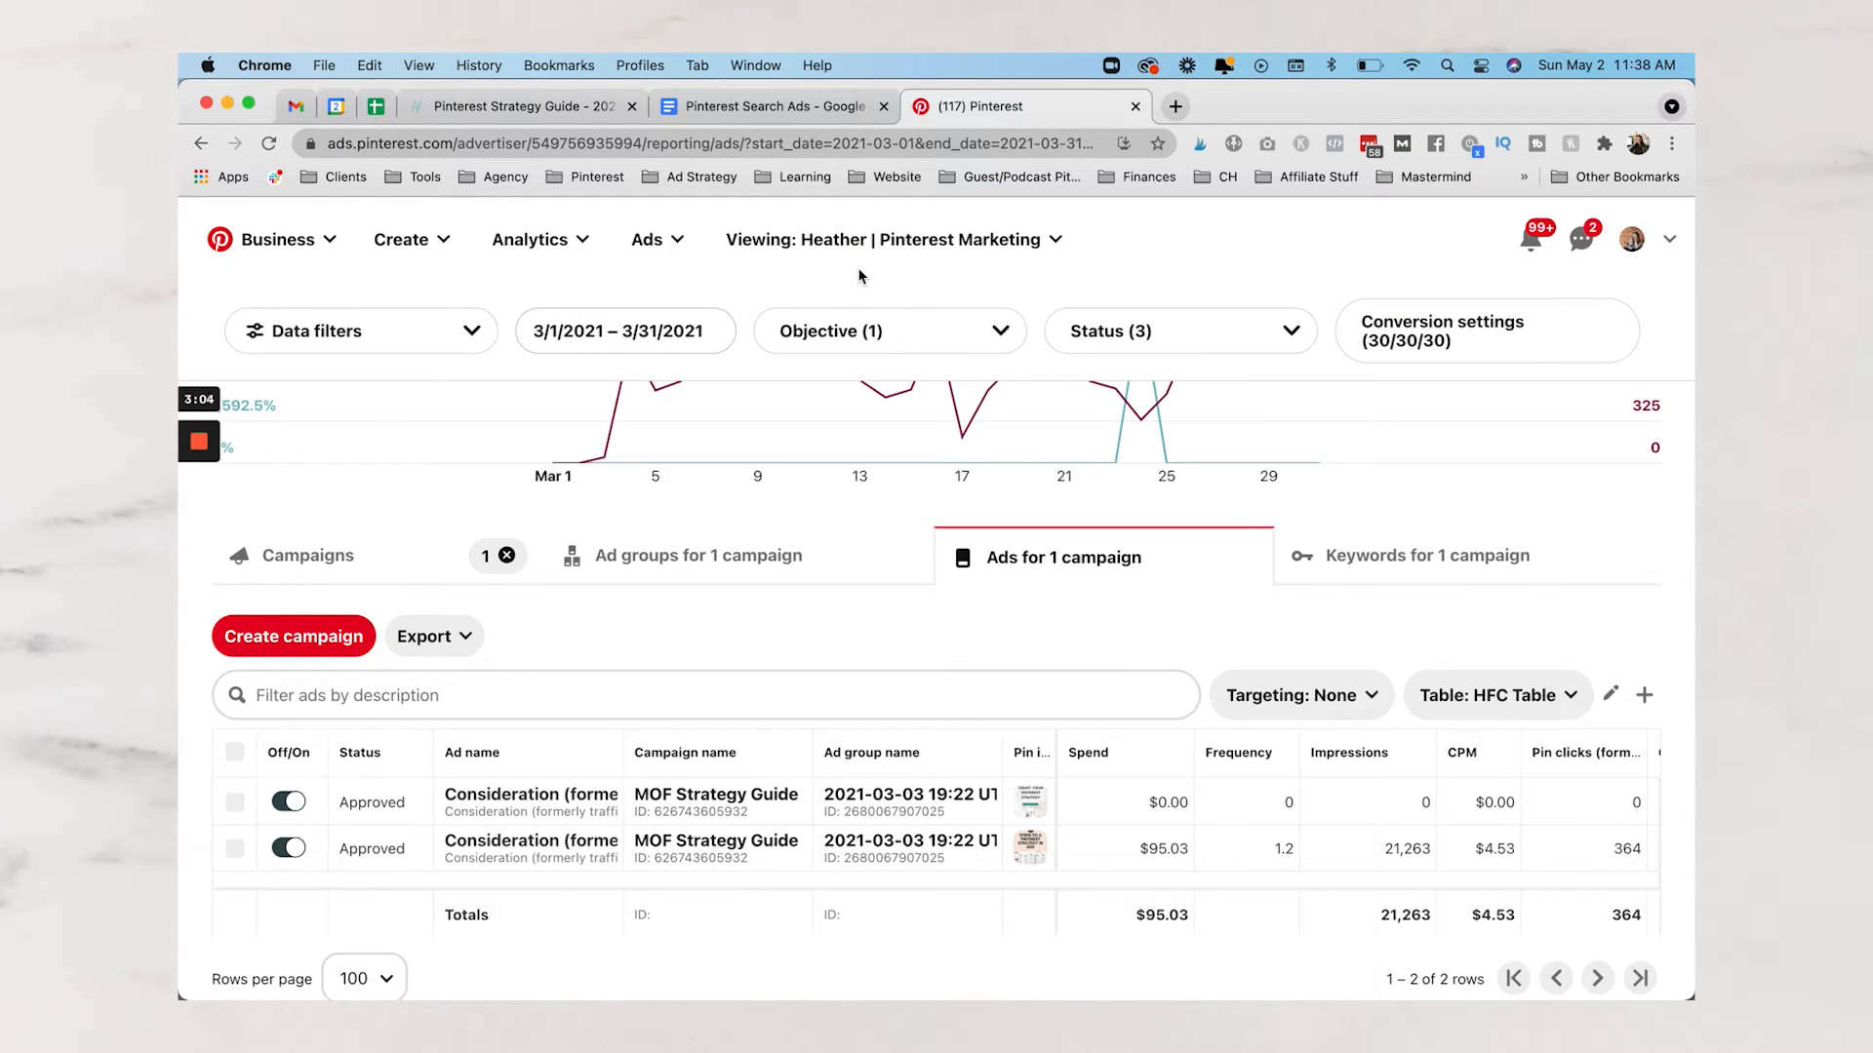
pyautogui.click(663, 268)
pyautogui.click(615, 300)
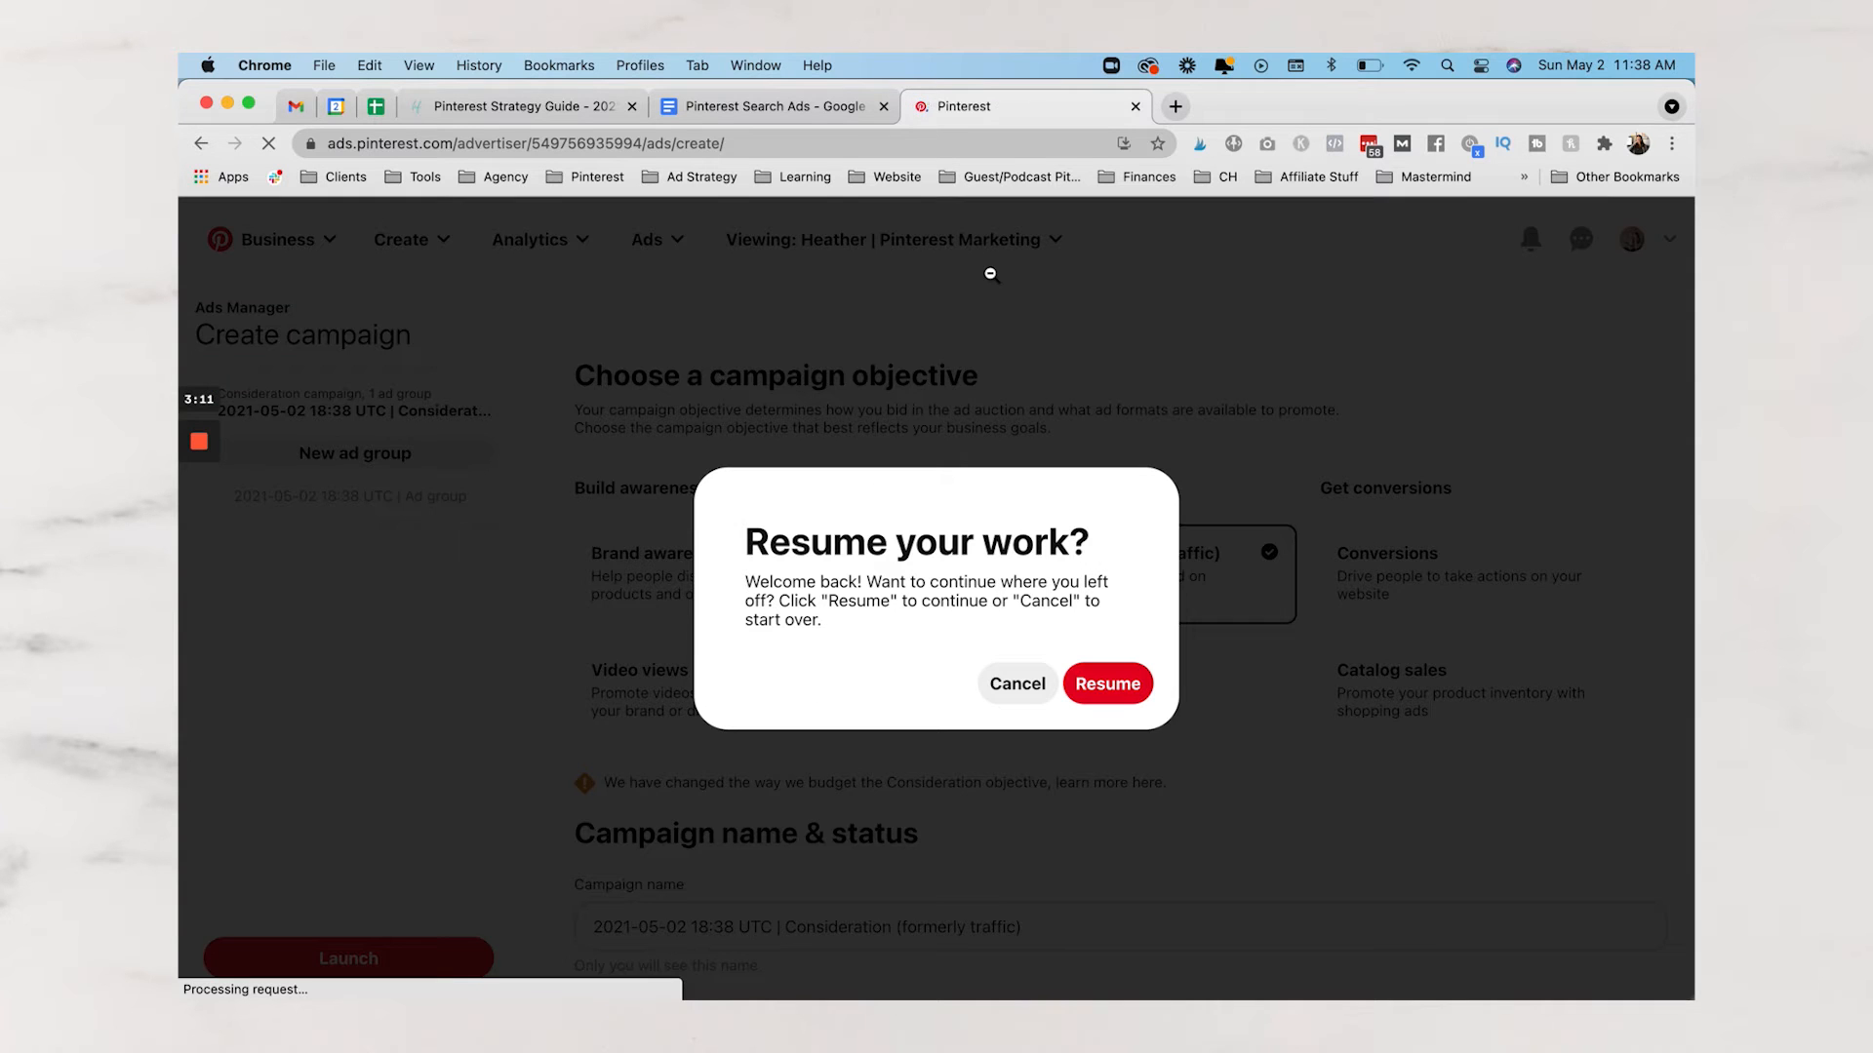
pyautogui.click(1110, 684)
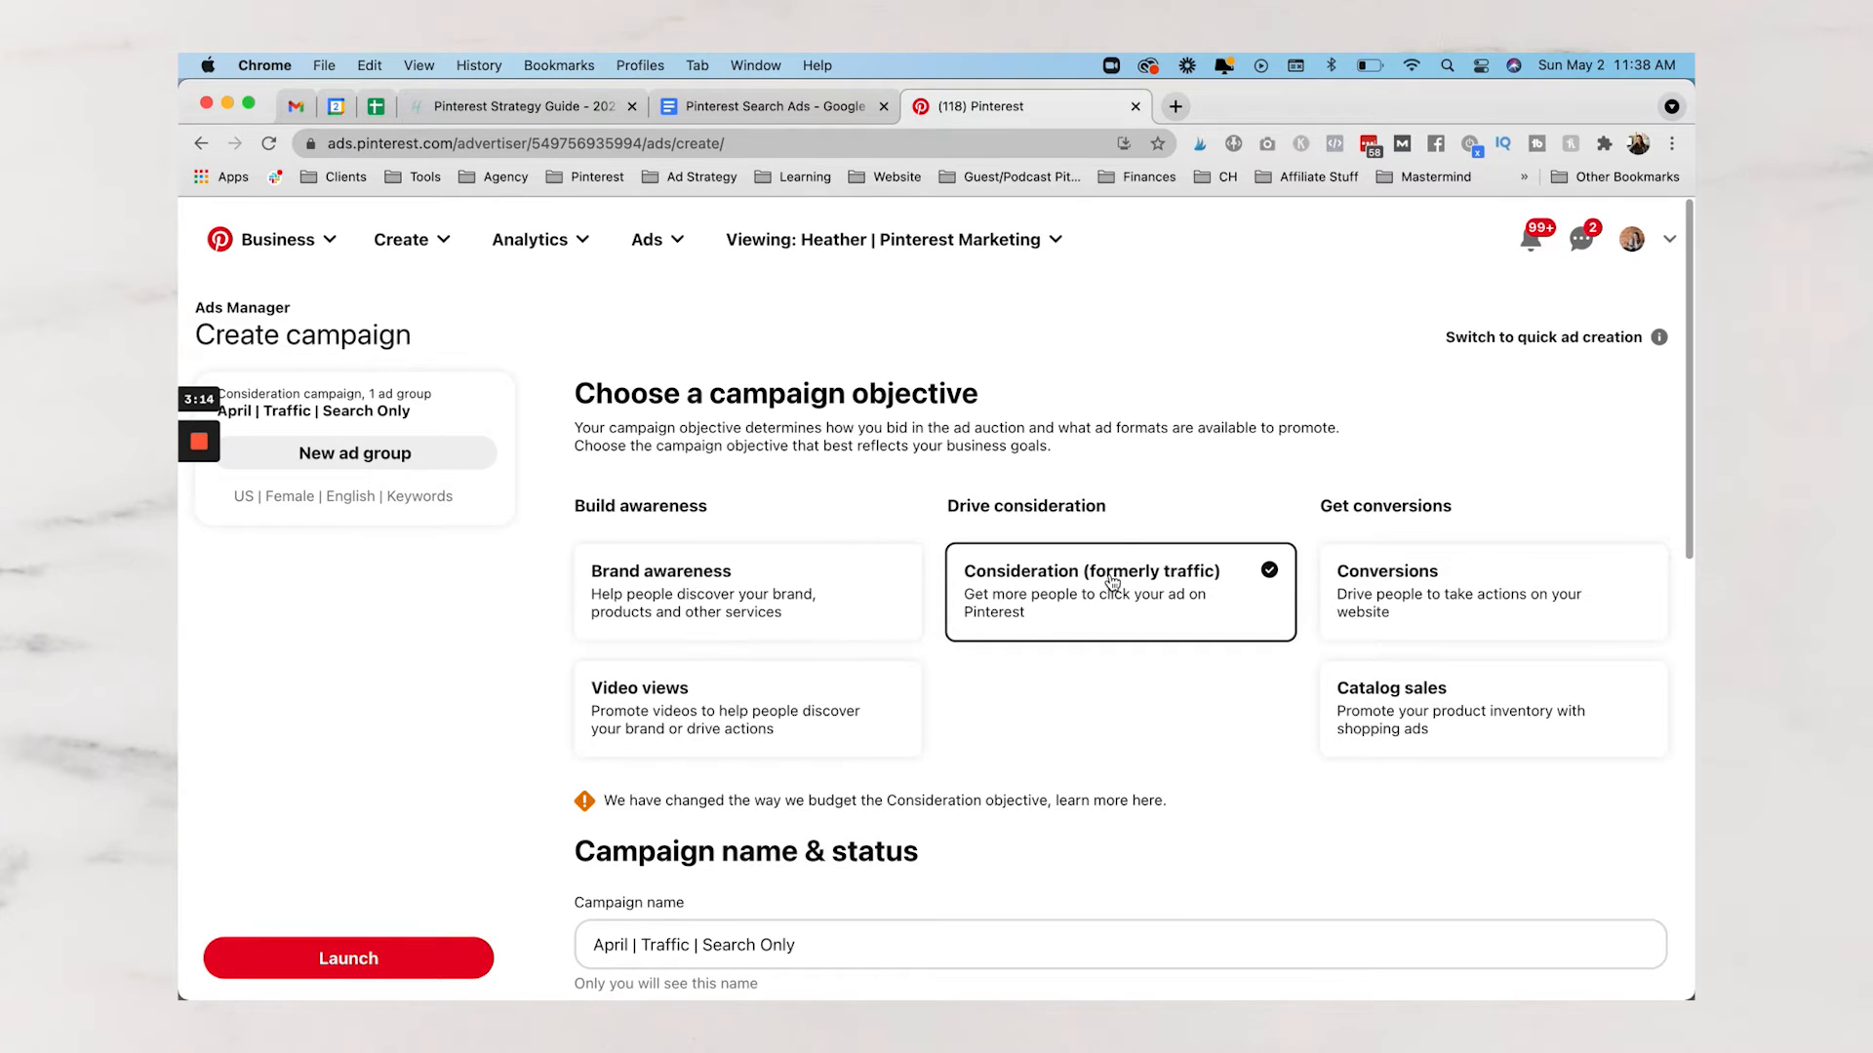
# Lower the campaign's daily spend limit from 10.00 to 1.00 USD and continue to ad group details
pyautogui.scroll(-3, 1041, 643)
pyautogui.scroll(-5, 1042, 643)
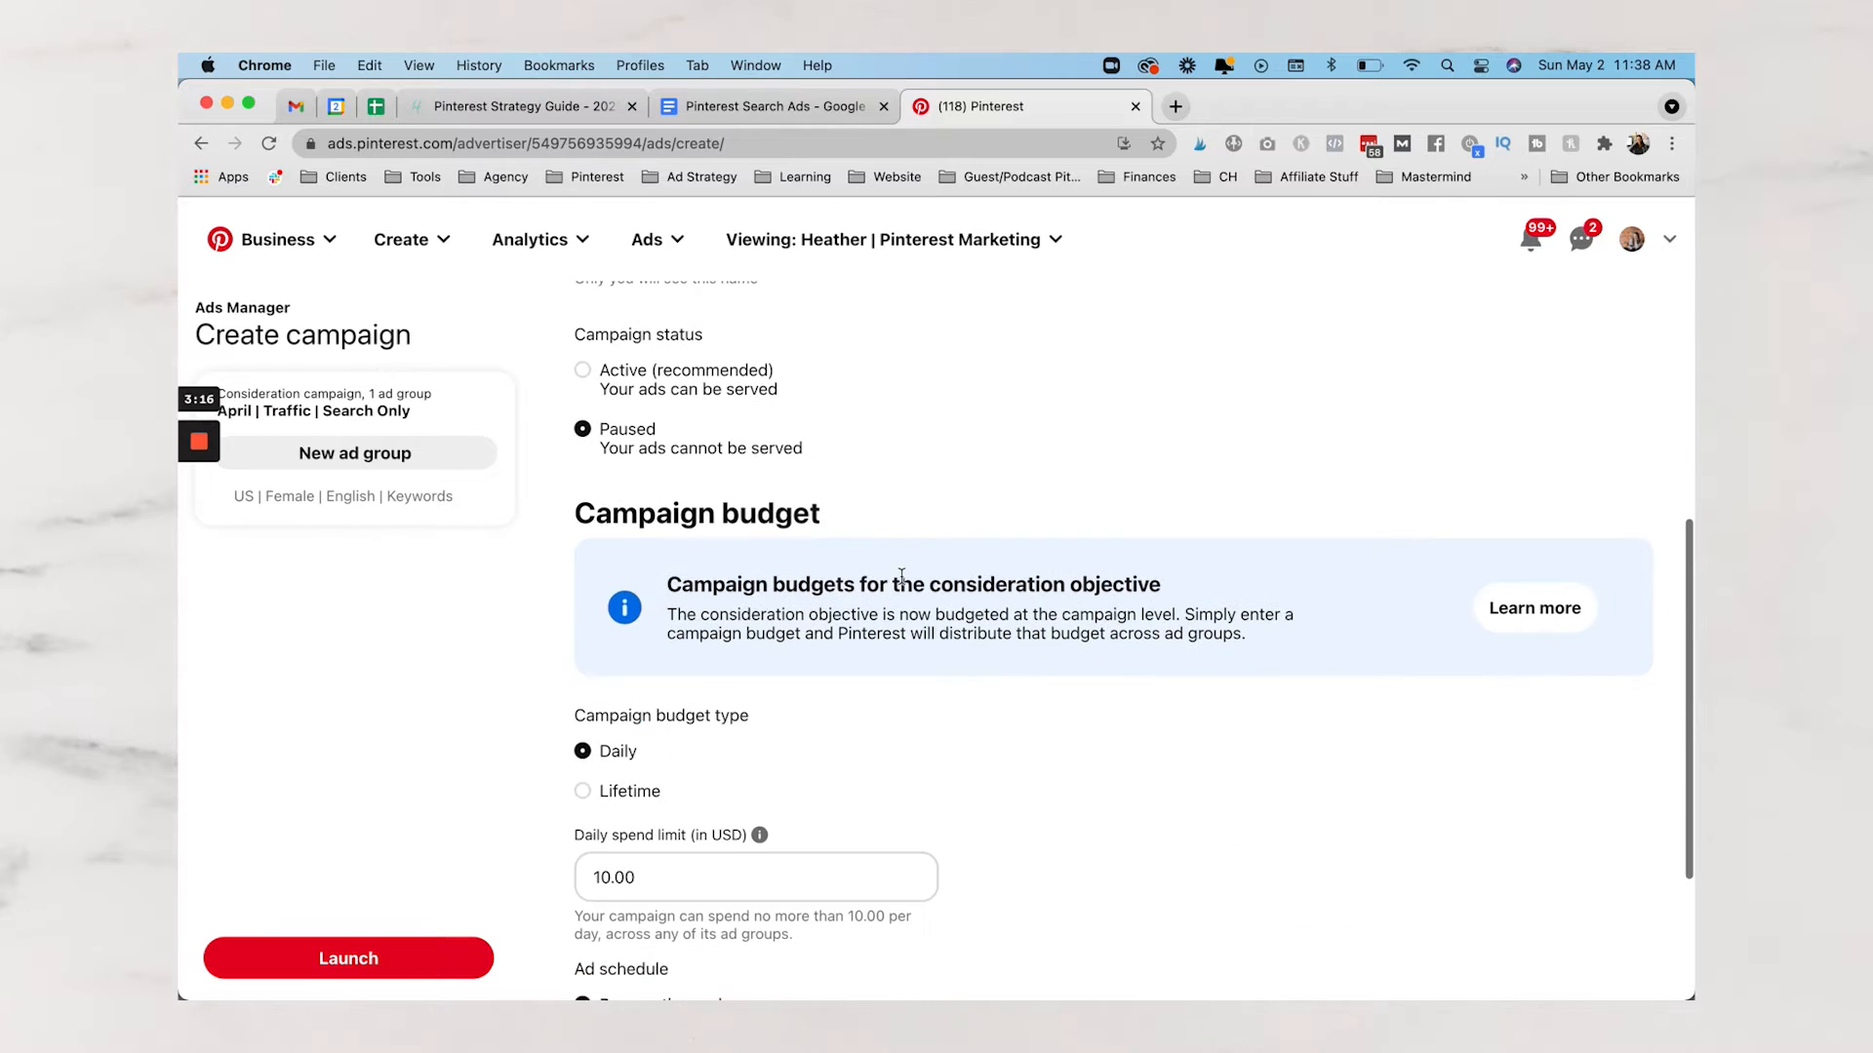
pyautogui.scroll(1, 630, 502)
pyautogui.scroll(-3, 628, 502)
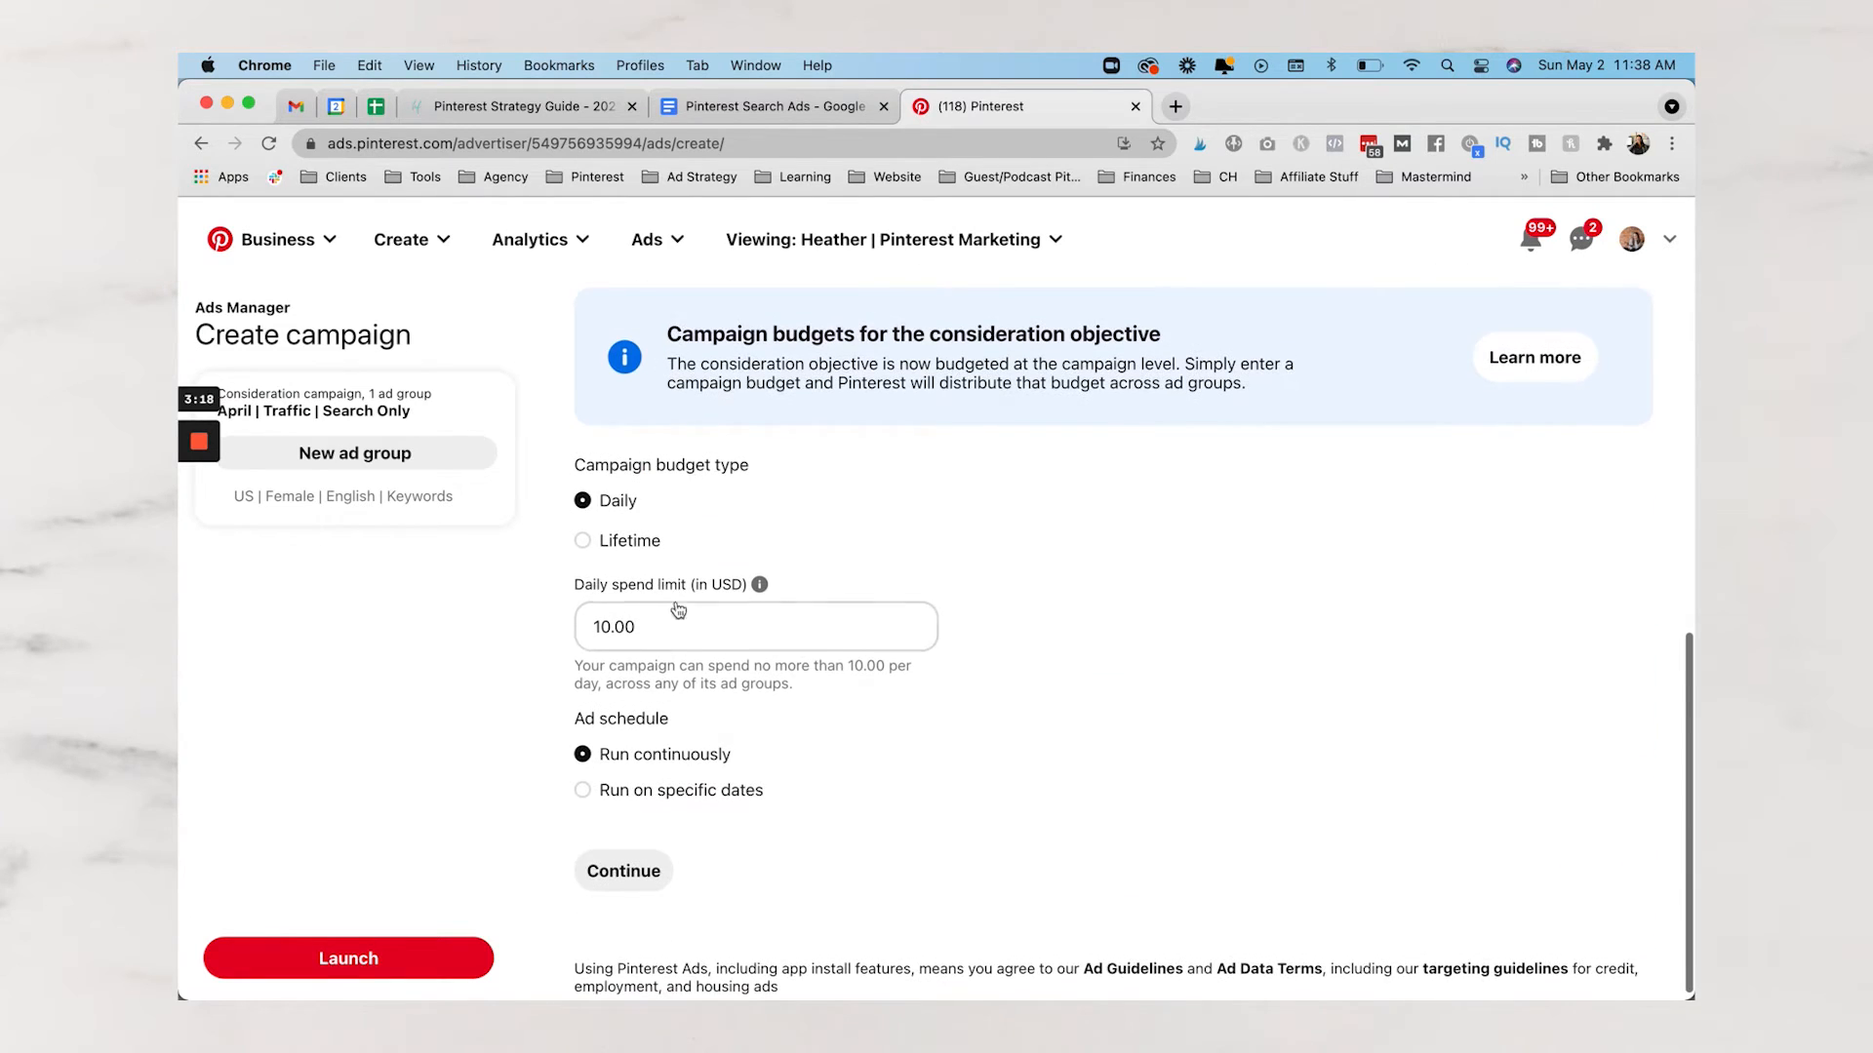
pyautogui.click(646, 611)
pyautogui.doubleClick(646, 611)
pyautogui.write('1.00')
pyautogui.click(619, 911)
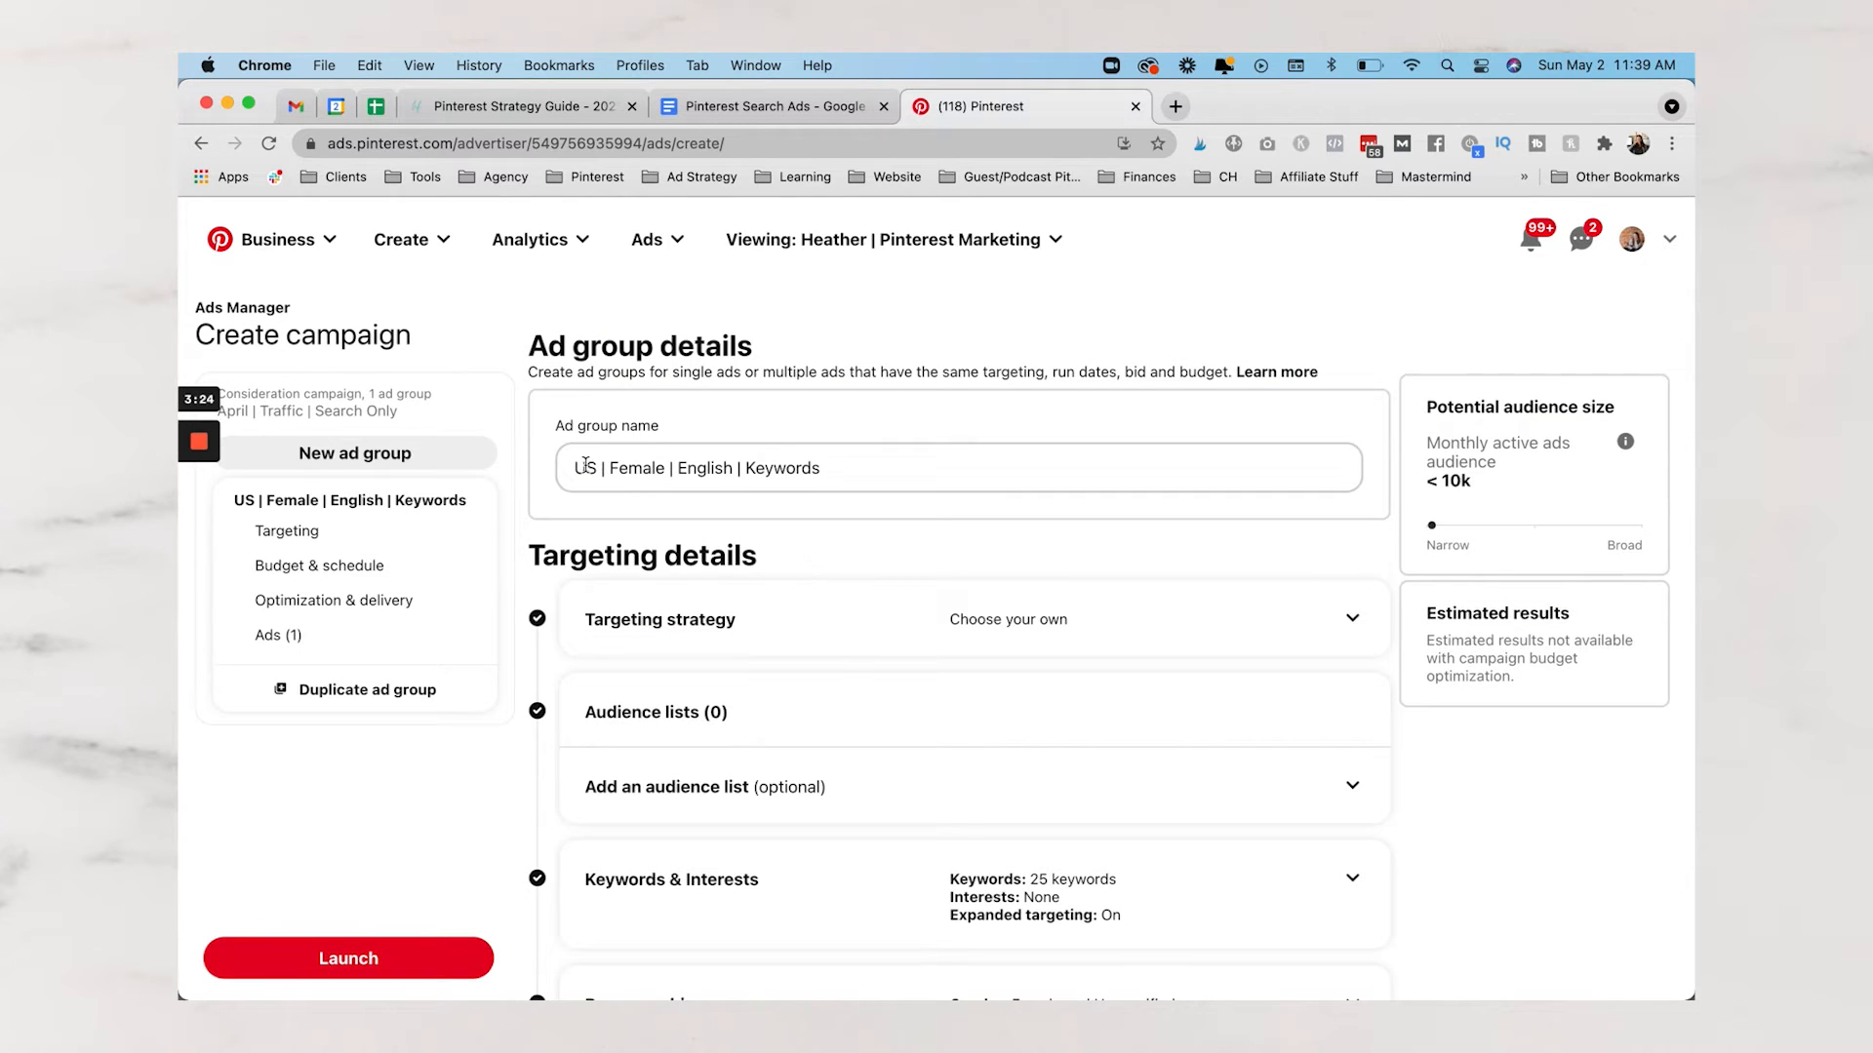
# Expand Targeting strategy and Keywords & Interests, then uncheck Enable expanded targeting for US | Female | English | Keywords
pyautogui.moveTo(586, 465); pyautogui.dragTo(841, 469)
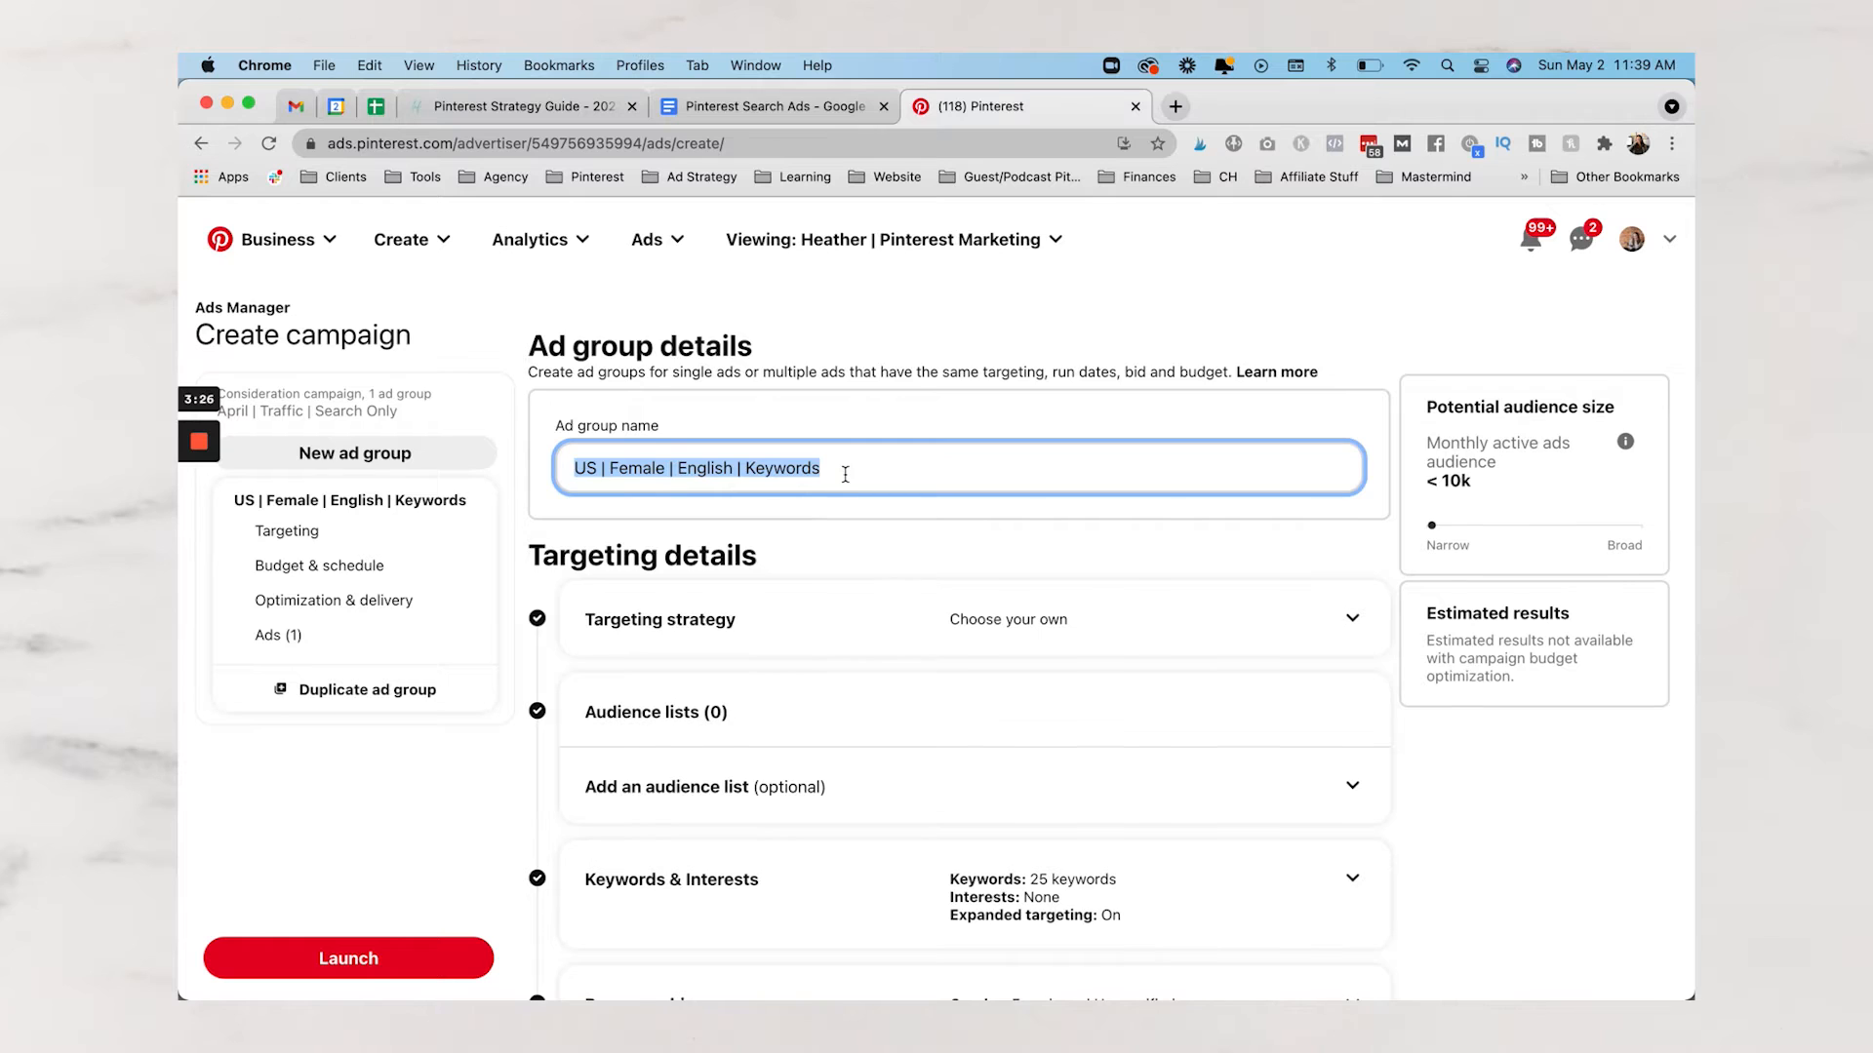
pyautogui.scroll(-2, 987, 381)
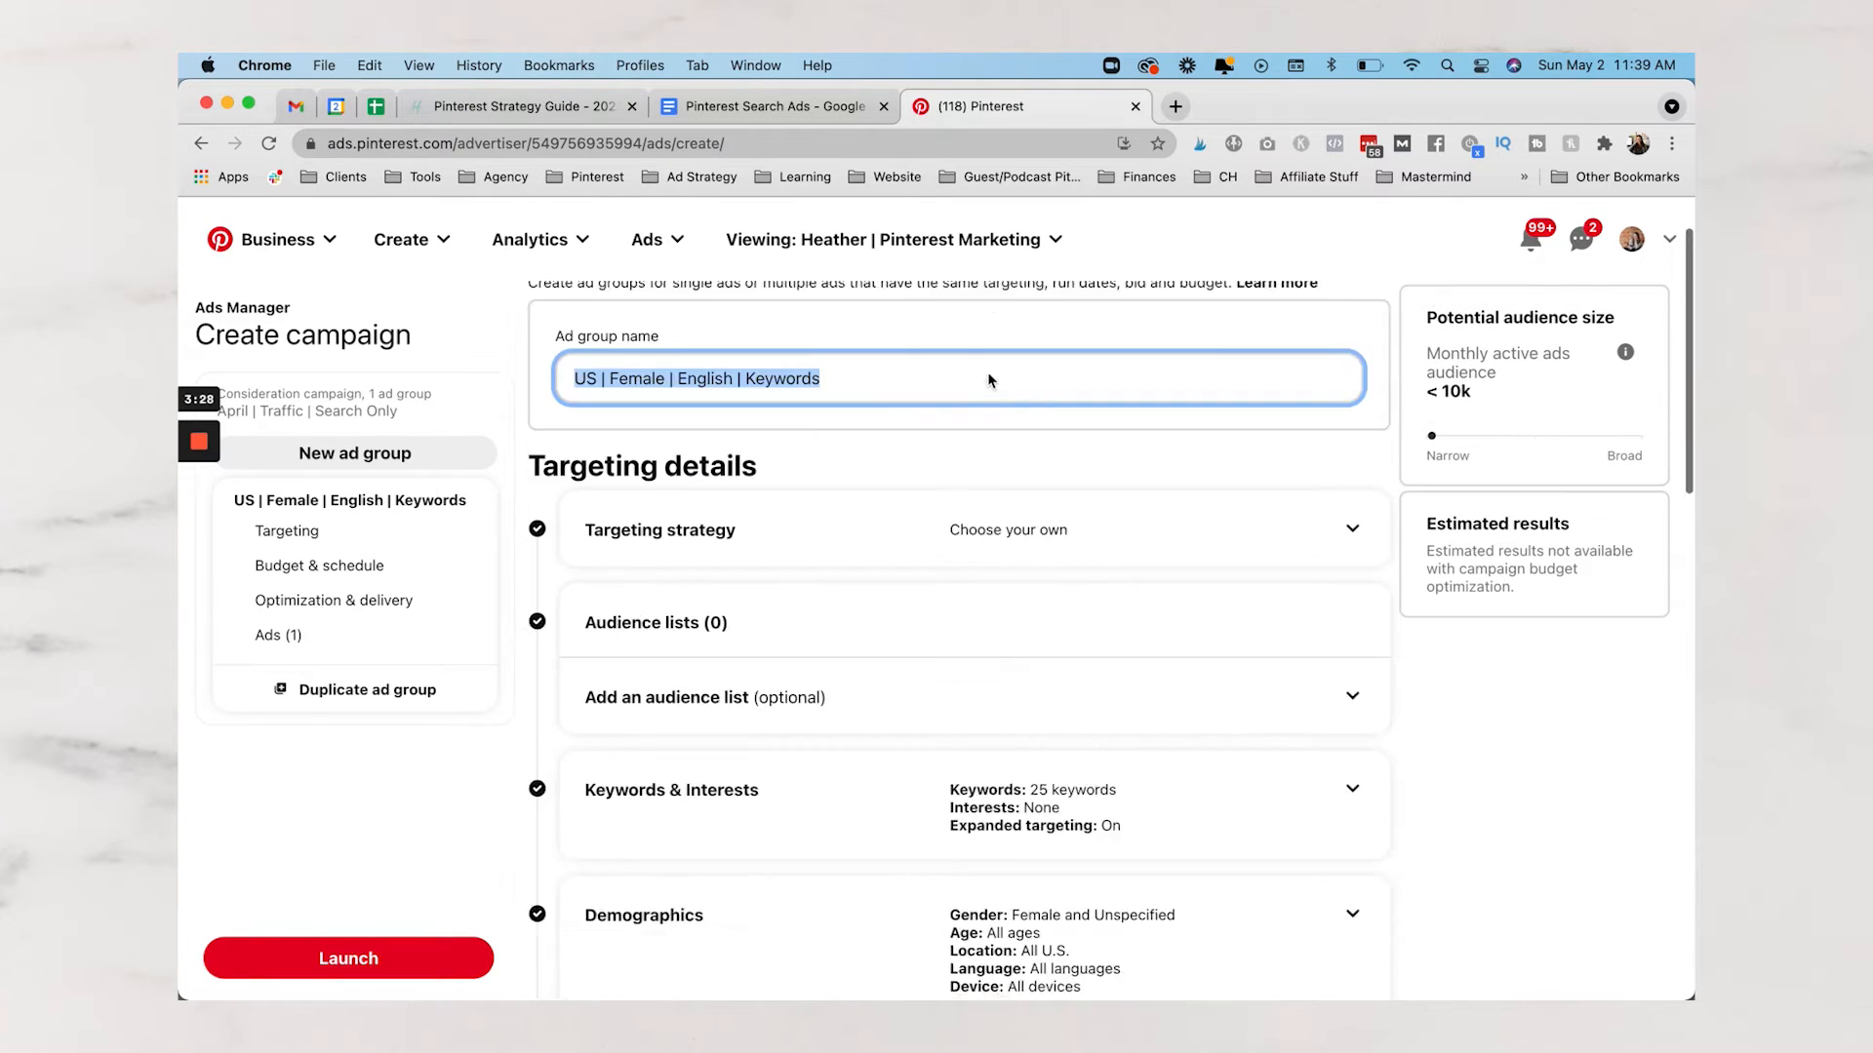
pyautogui.scroll(-4, 987, 380)
pyautogui.click(1052, 357)
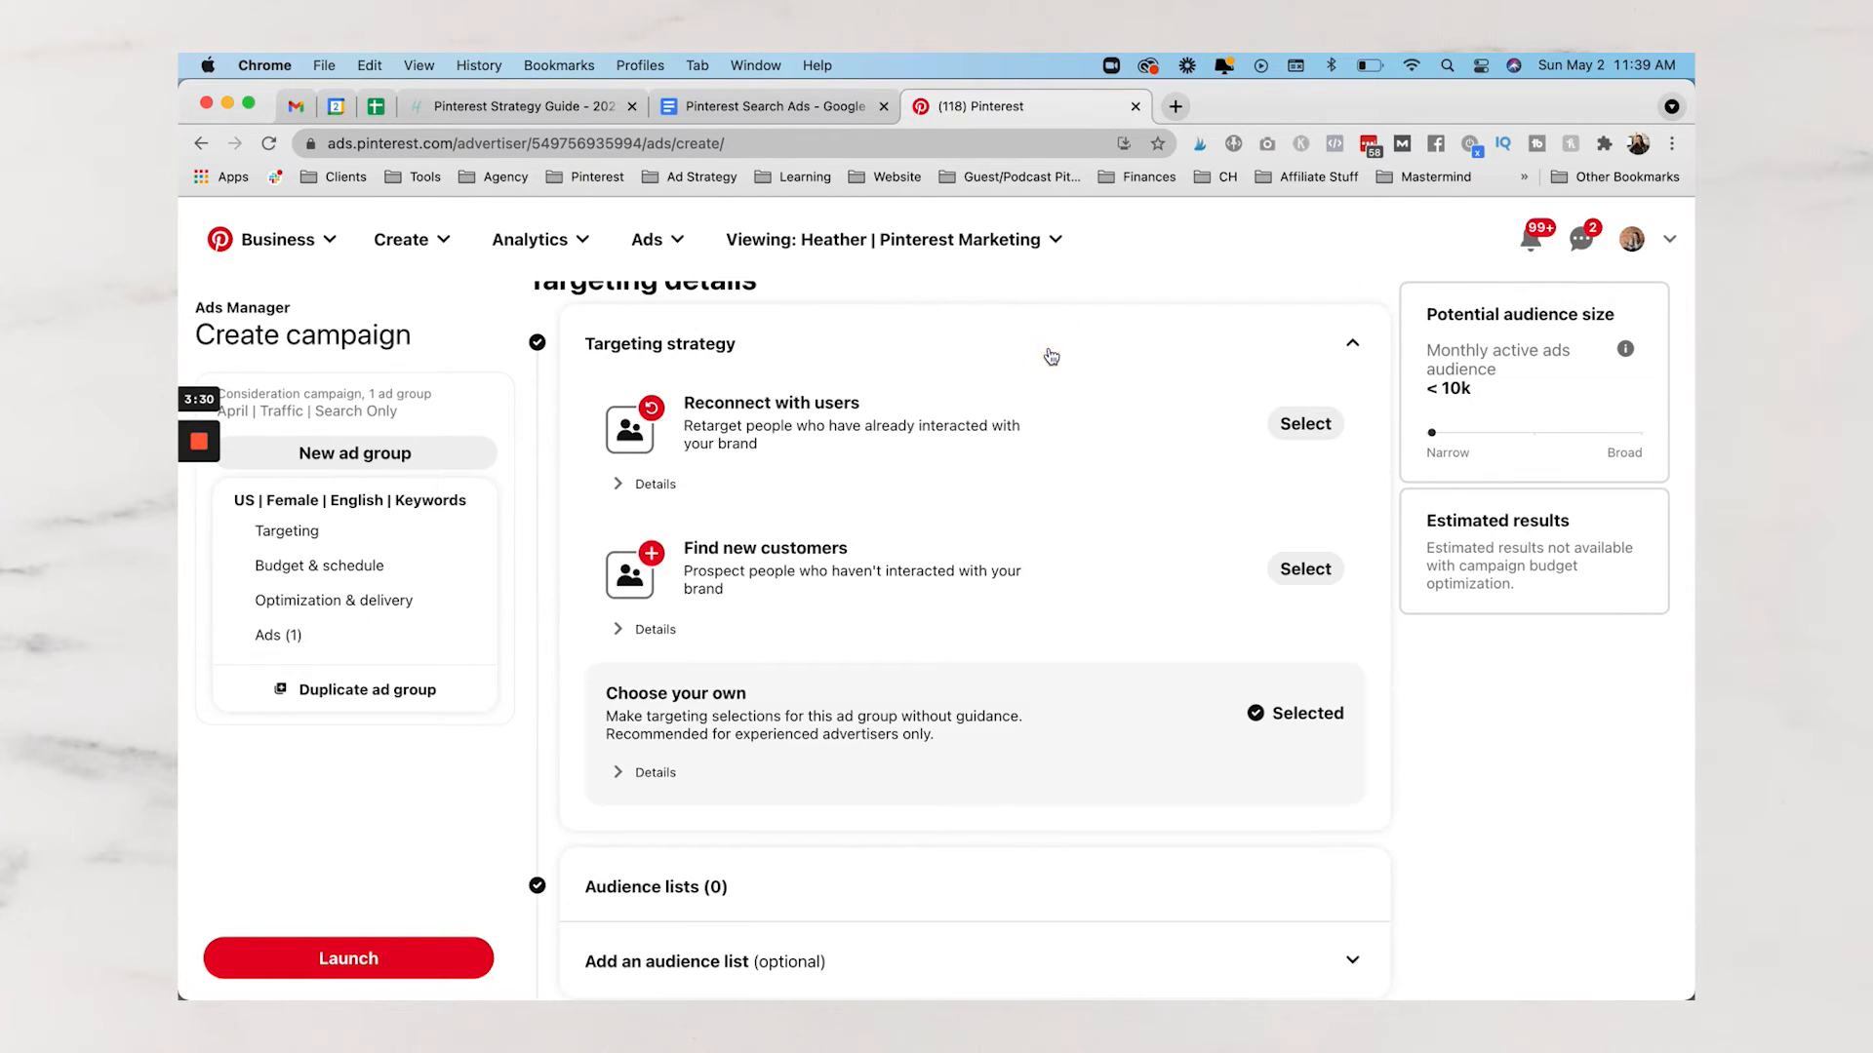
pyautogui.click(1256, 716)
pyautogui.scroll(-5, 931, 468)
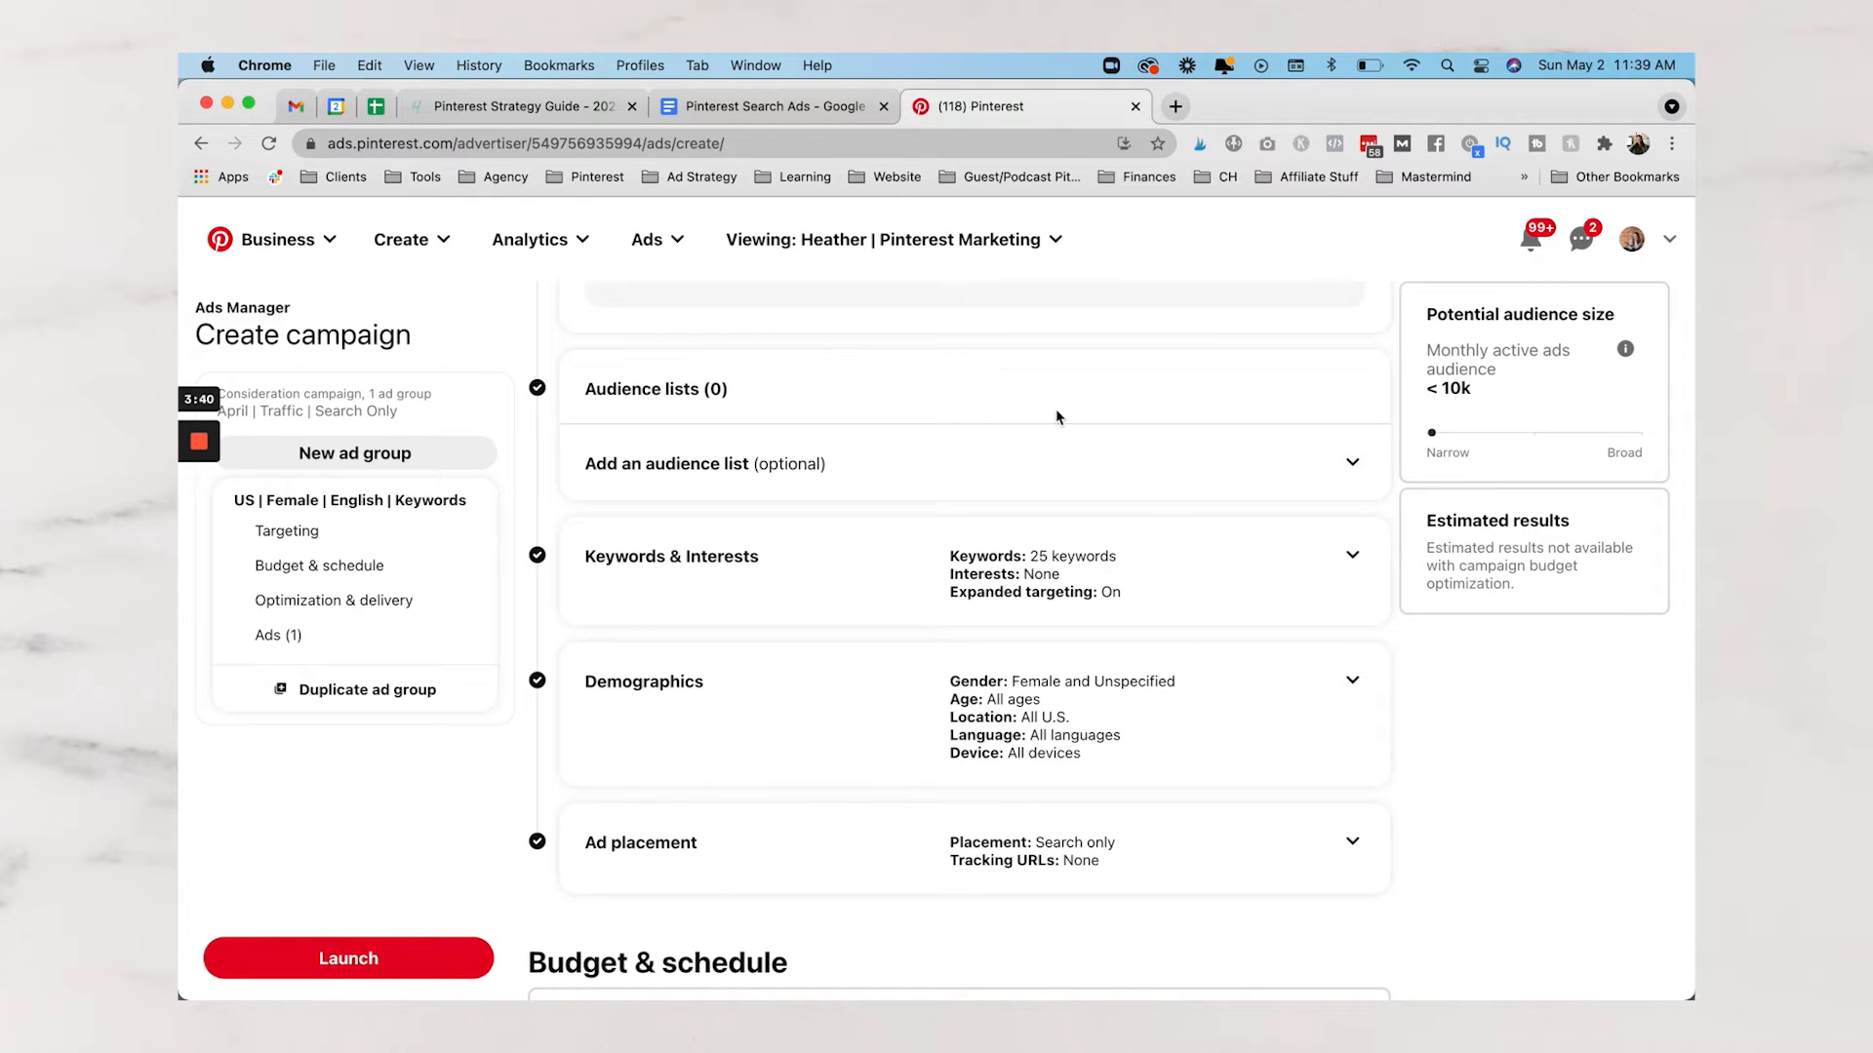
pyautogui.click(1035, 580)
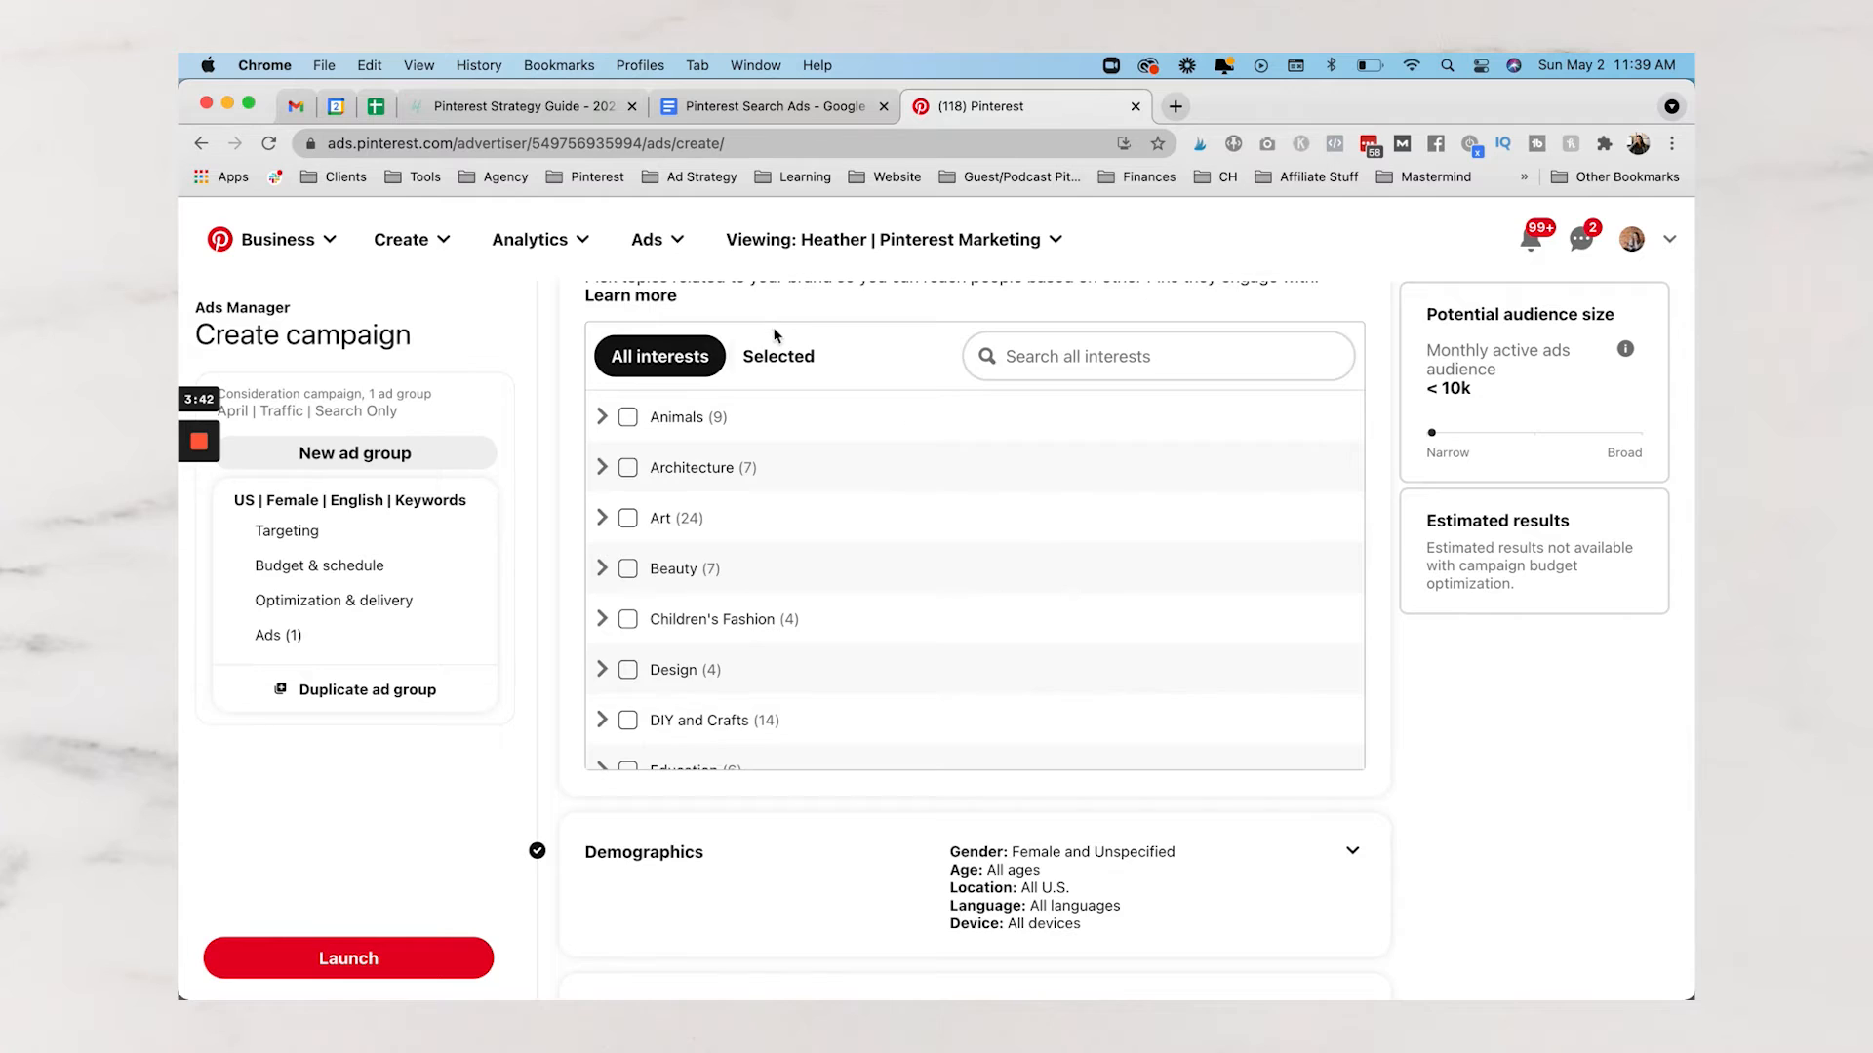
pyautogui.scroll(2, 775, 337)
pyautogui.scroll(1, 787, 346)
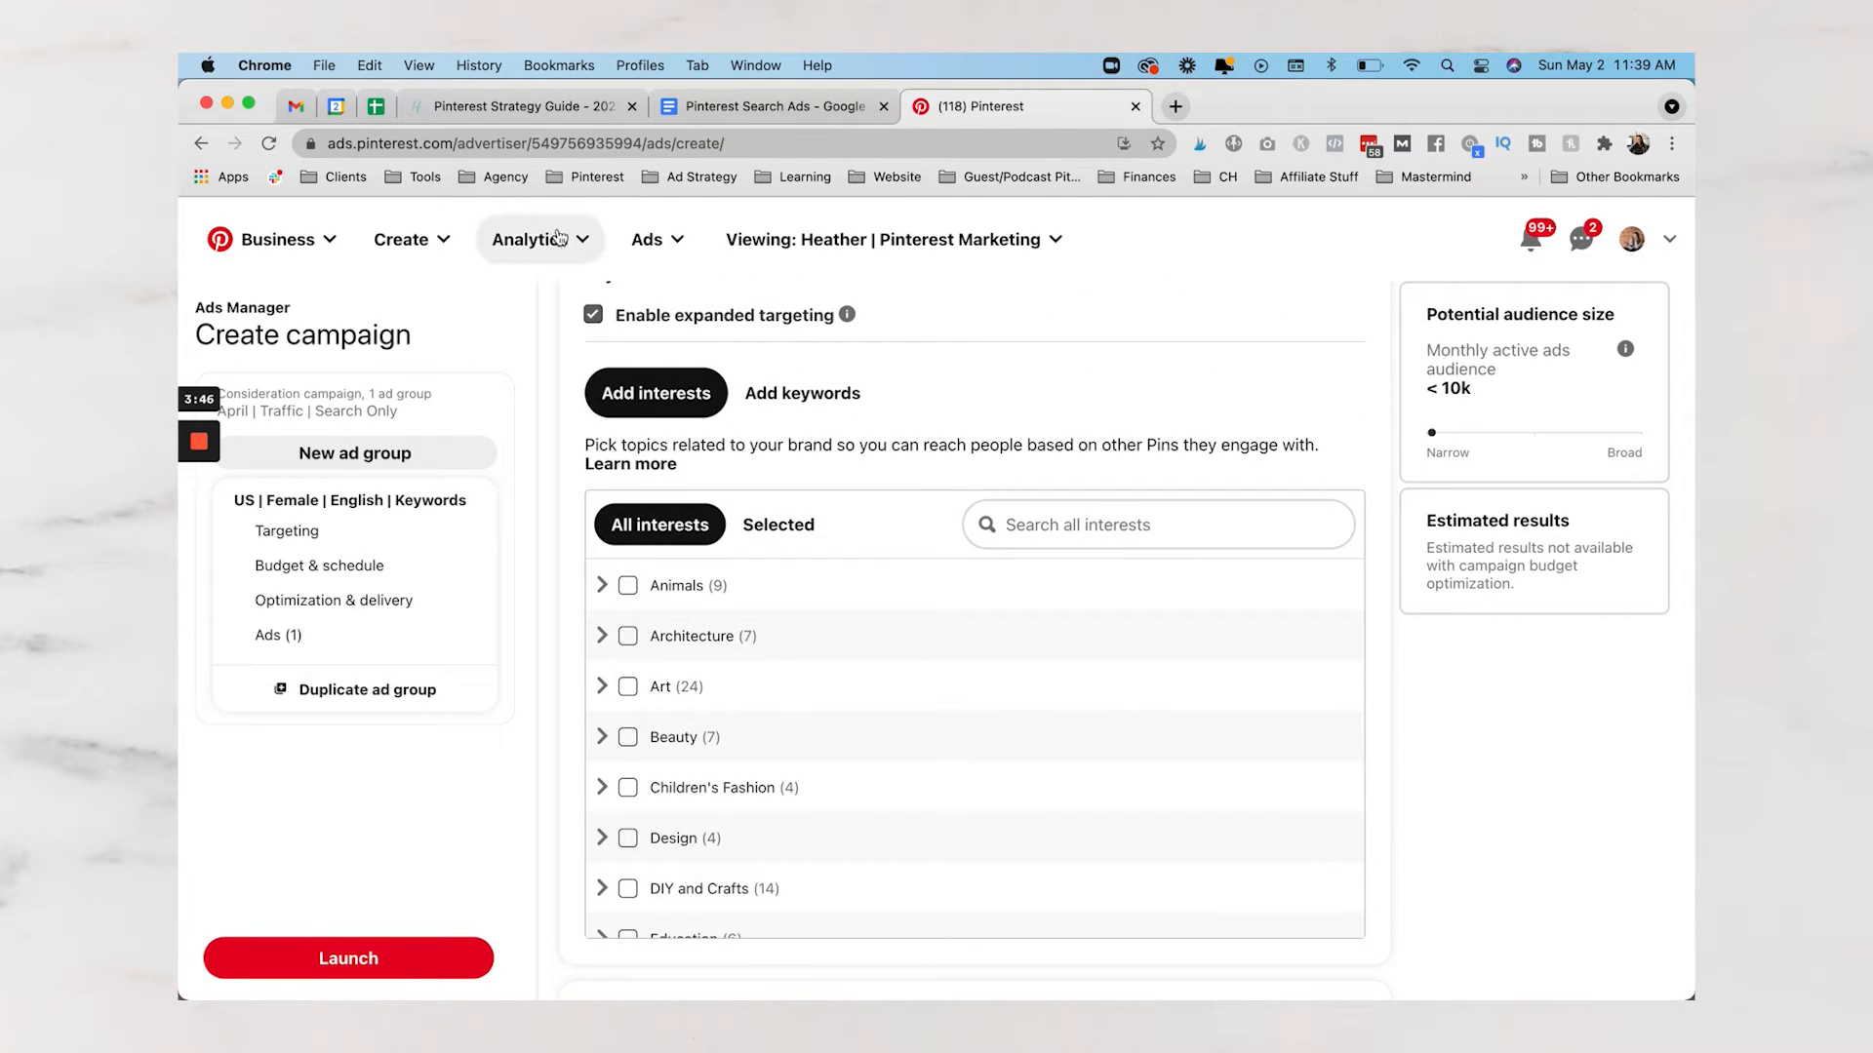
pyautogui.click(592, 314)
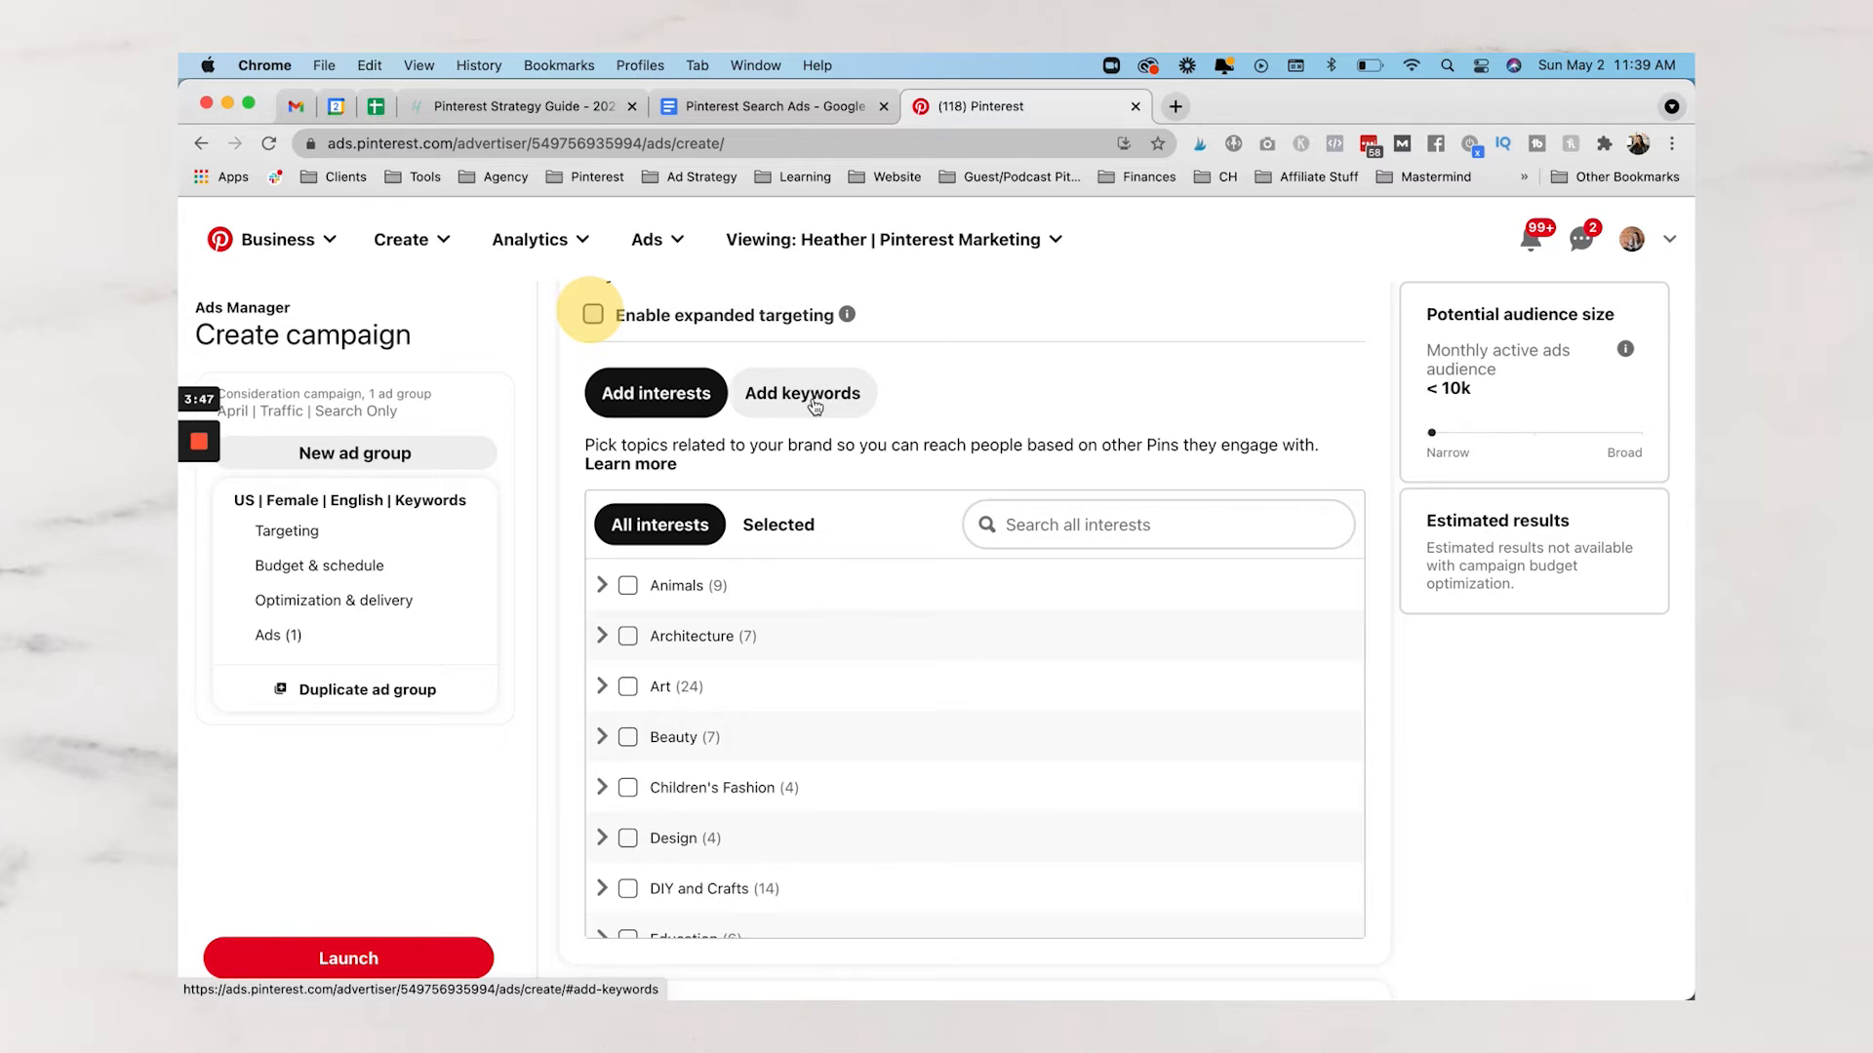
# Switch to keyword targeting and clear all existing keywords from the ad group's list
pyautogui.click(1022, 391)
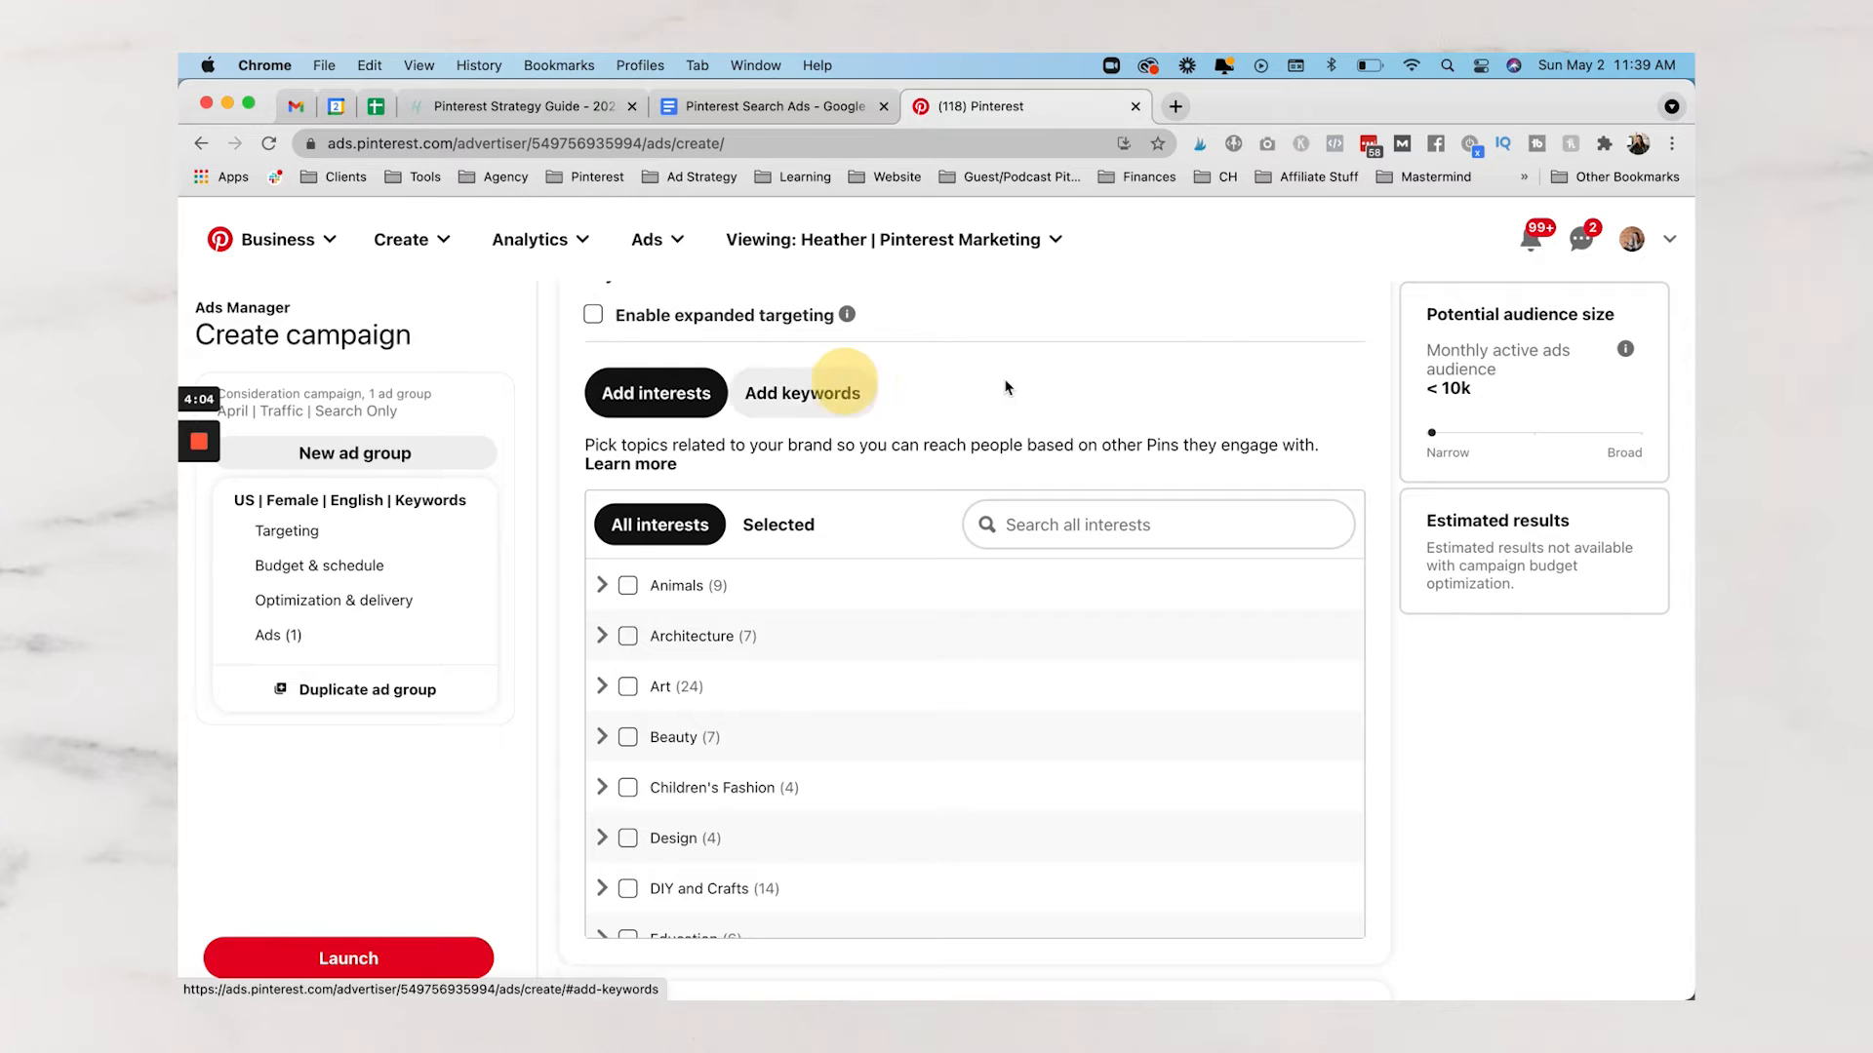
pyautogui.click(851, 393)
pyautogui.tripleClick(786, 701)
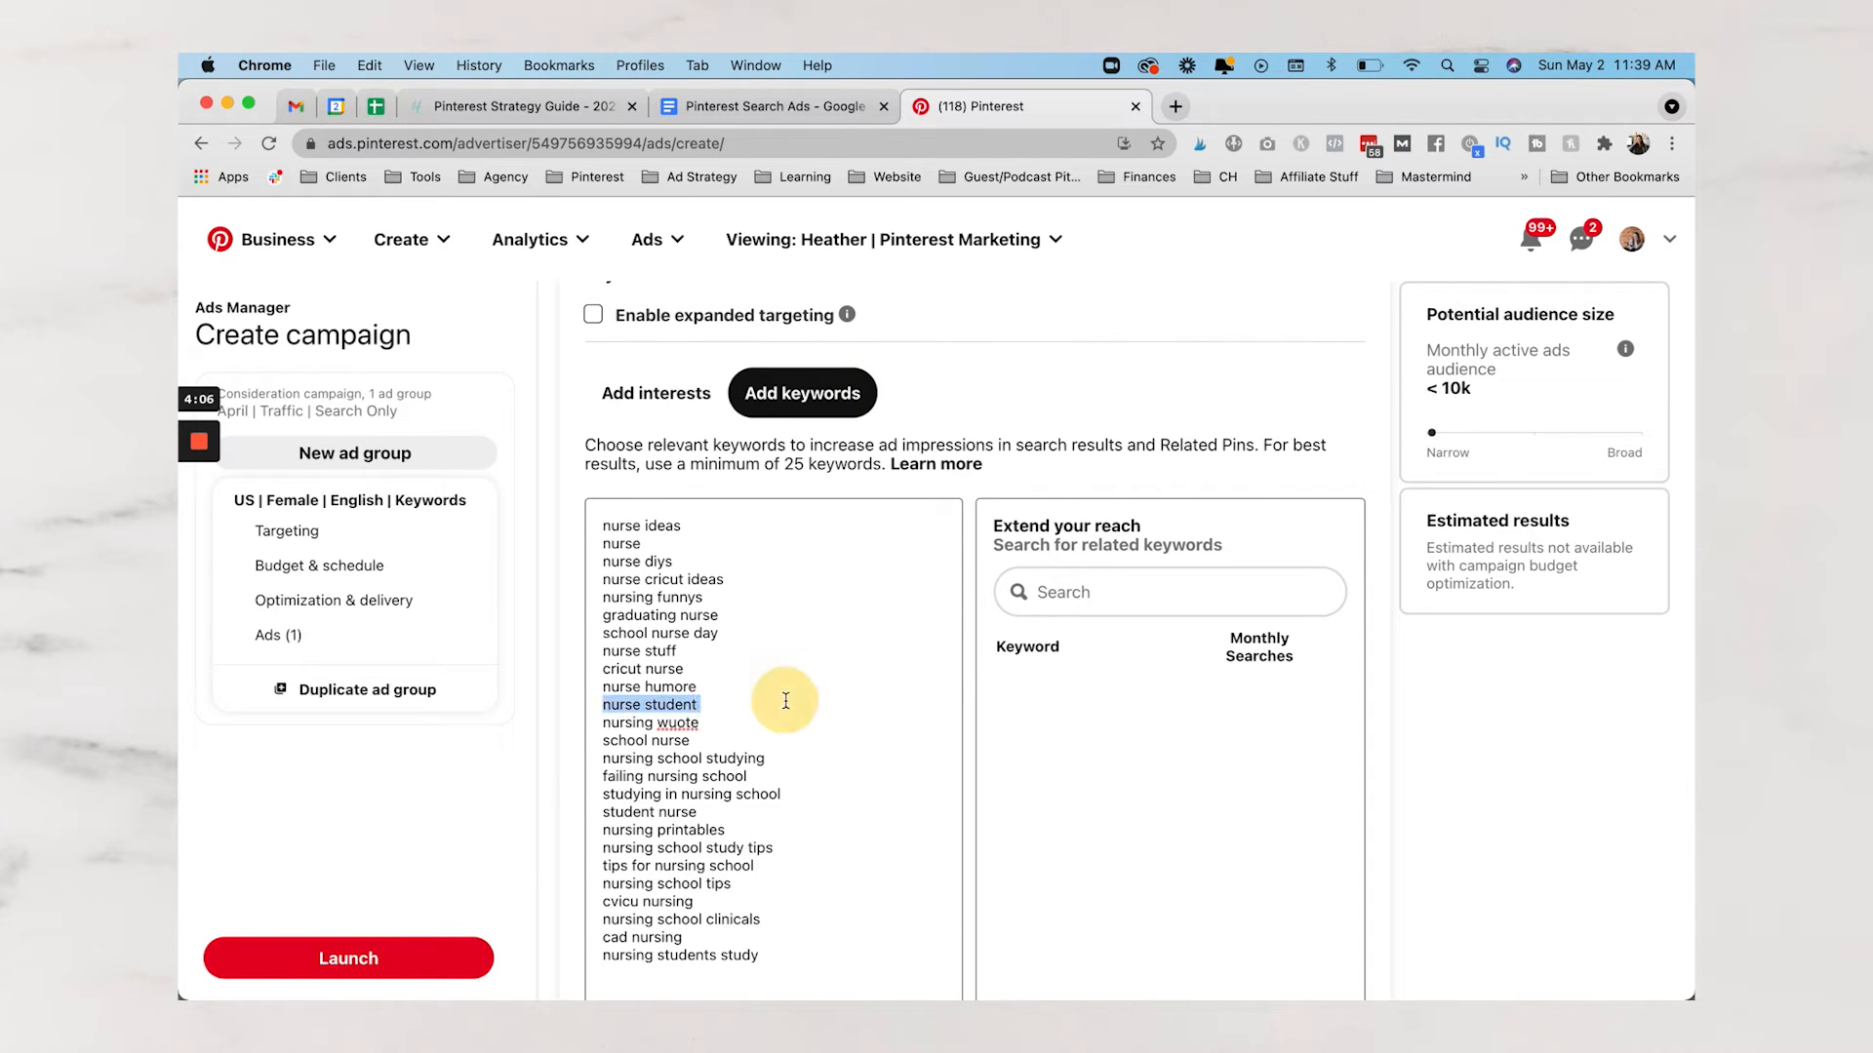
pyautogui.press('super+a')
pyautogui.press('super+x')
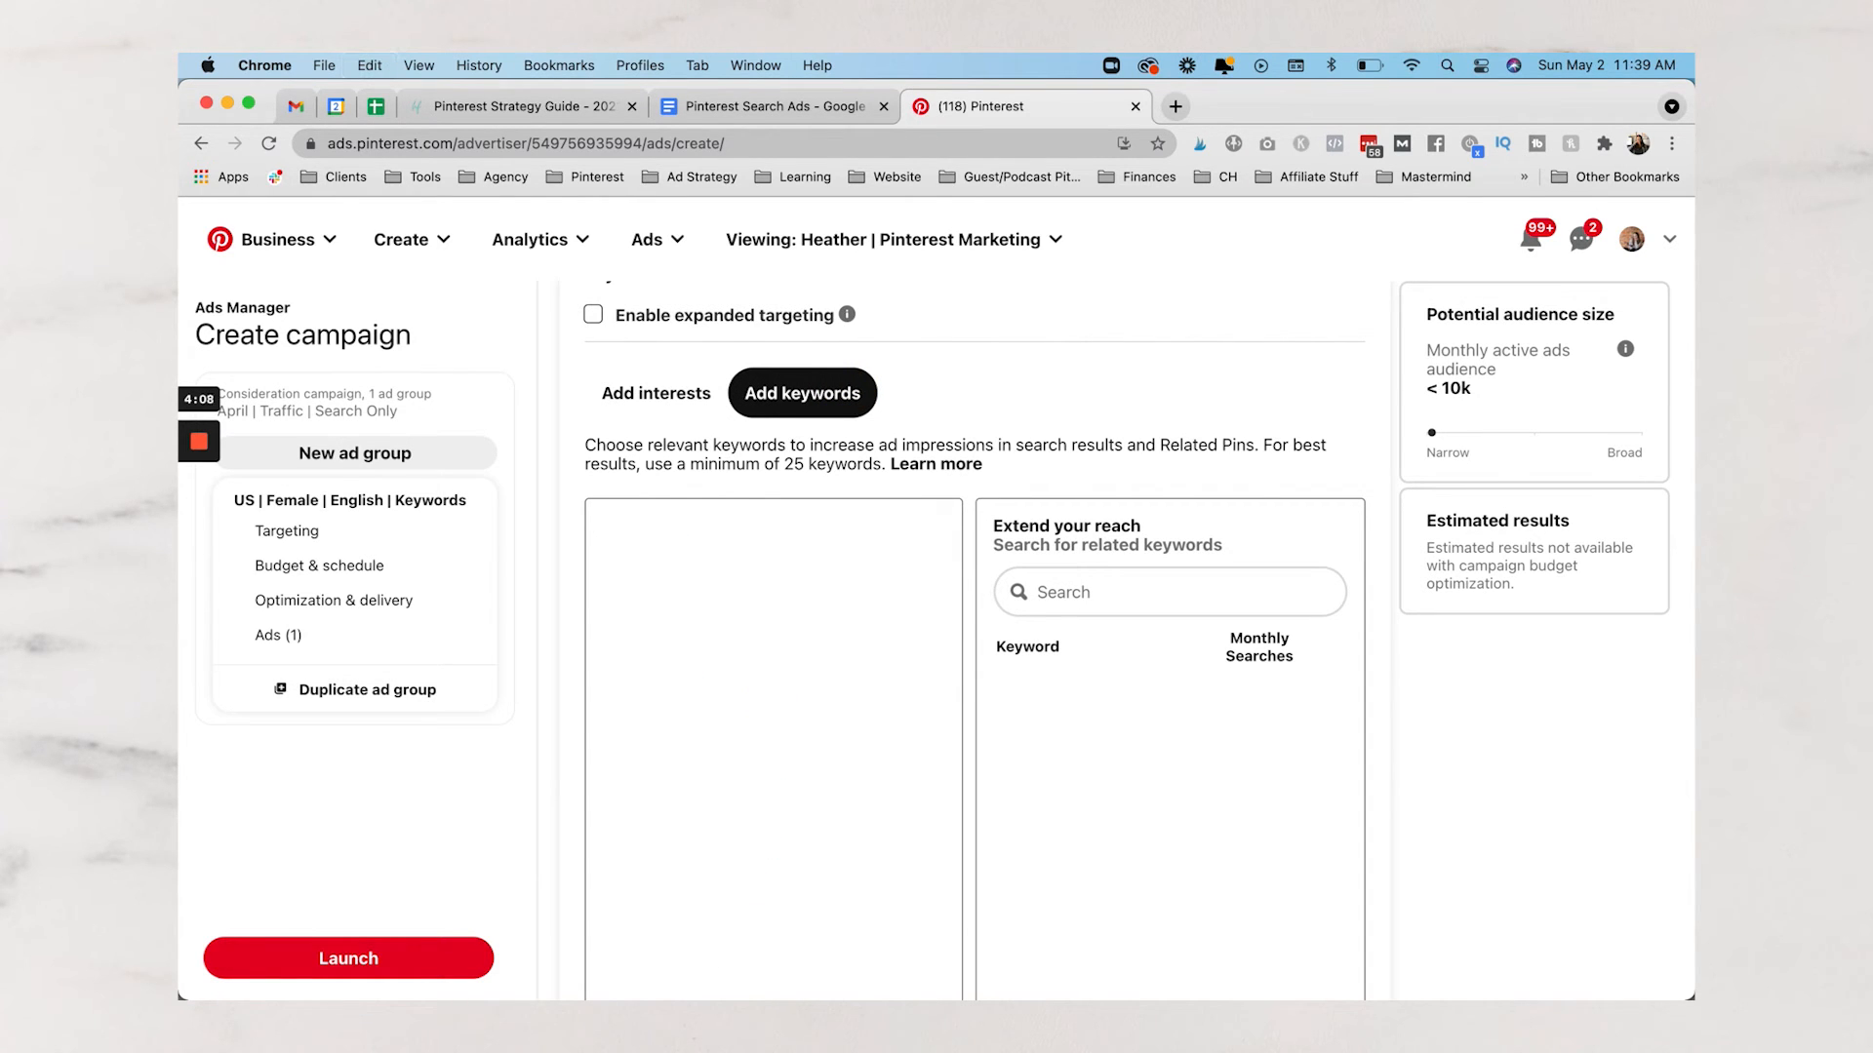
pyautogui.scroll(3, 989, 386)
pyautogui.scroll(2, 788, 331)
pyautogui.scroll(-2, 790, 439)
# Search related keywords for 'office' to list suggestions like office ideas and home office ideas
pyautogui.click(808, 535)
pyautogui.scroll(-1, 932, 541)
pyautogui.click(807, 436)
pyautogui.click(865, 695)
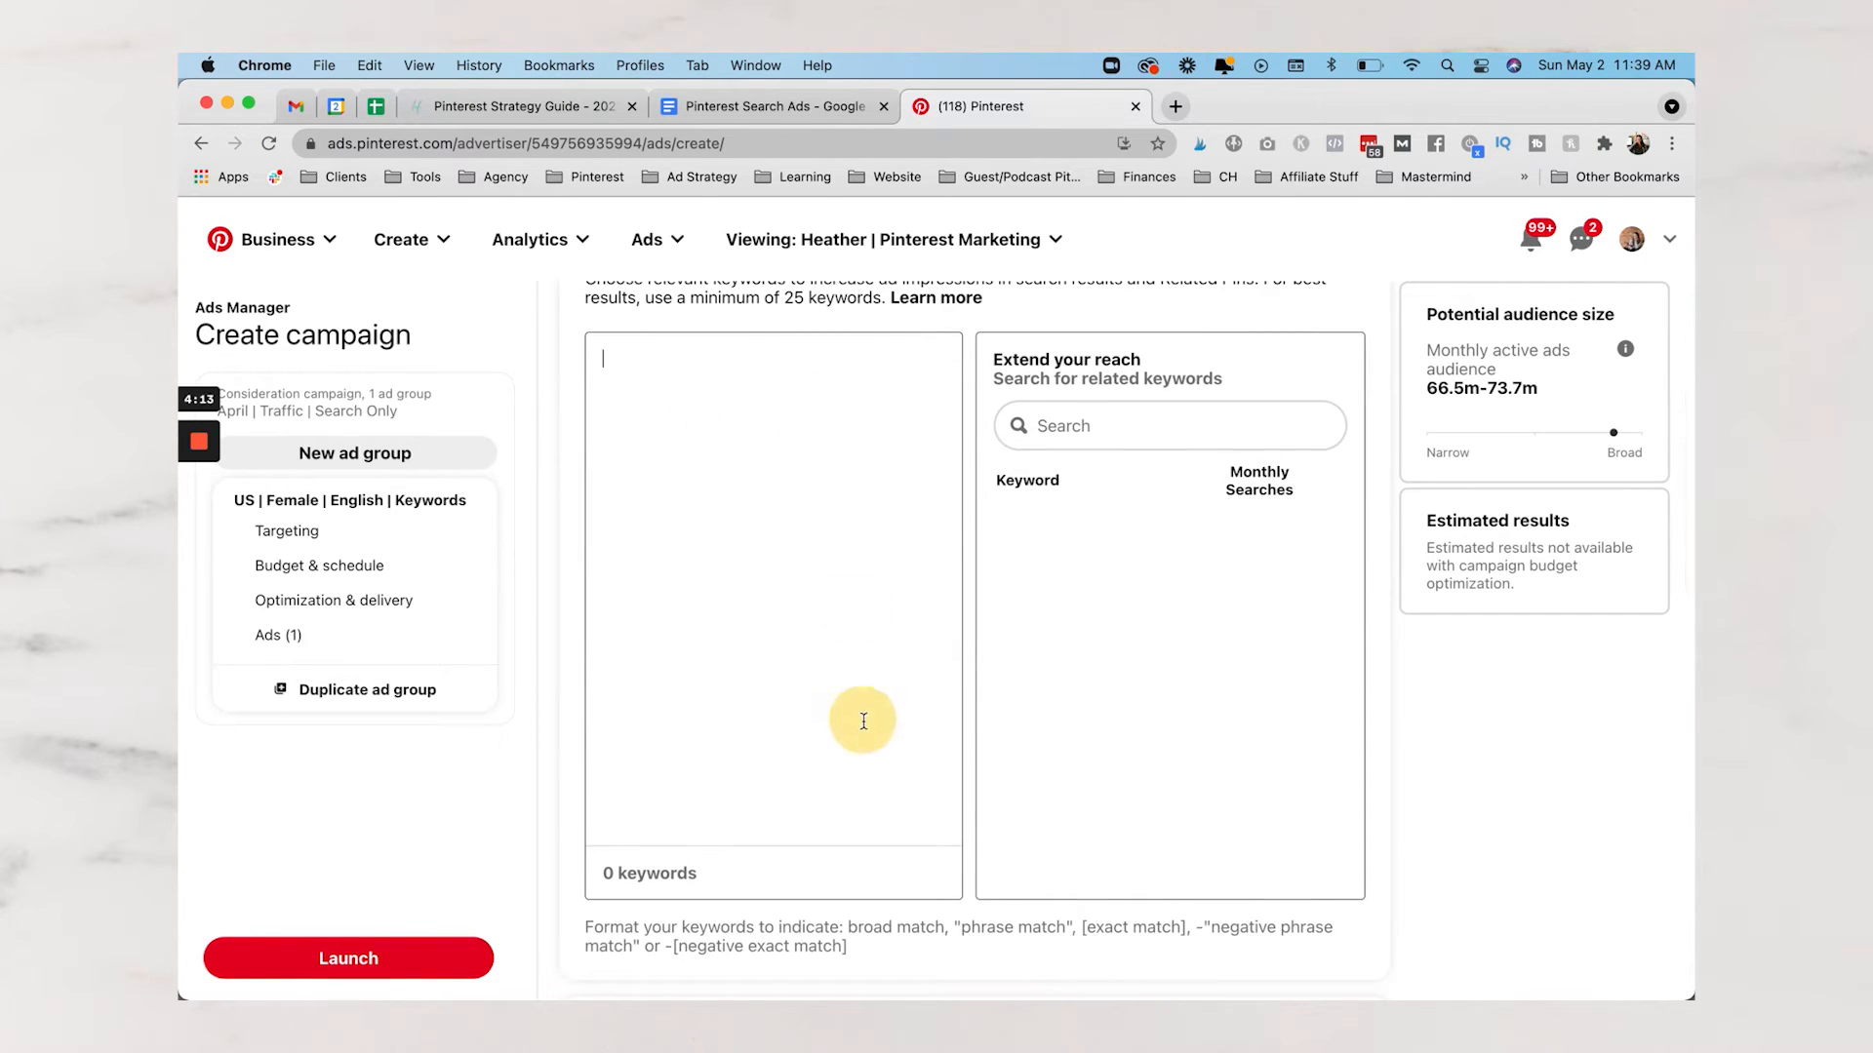
pyautogui.click(1053, 429)
pyautogui.click(1063, 518)
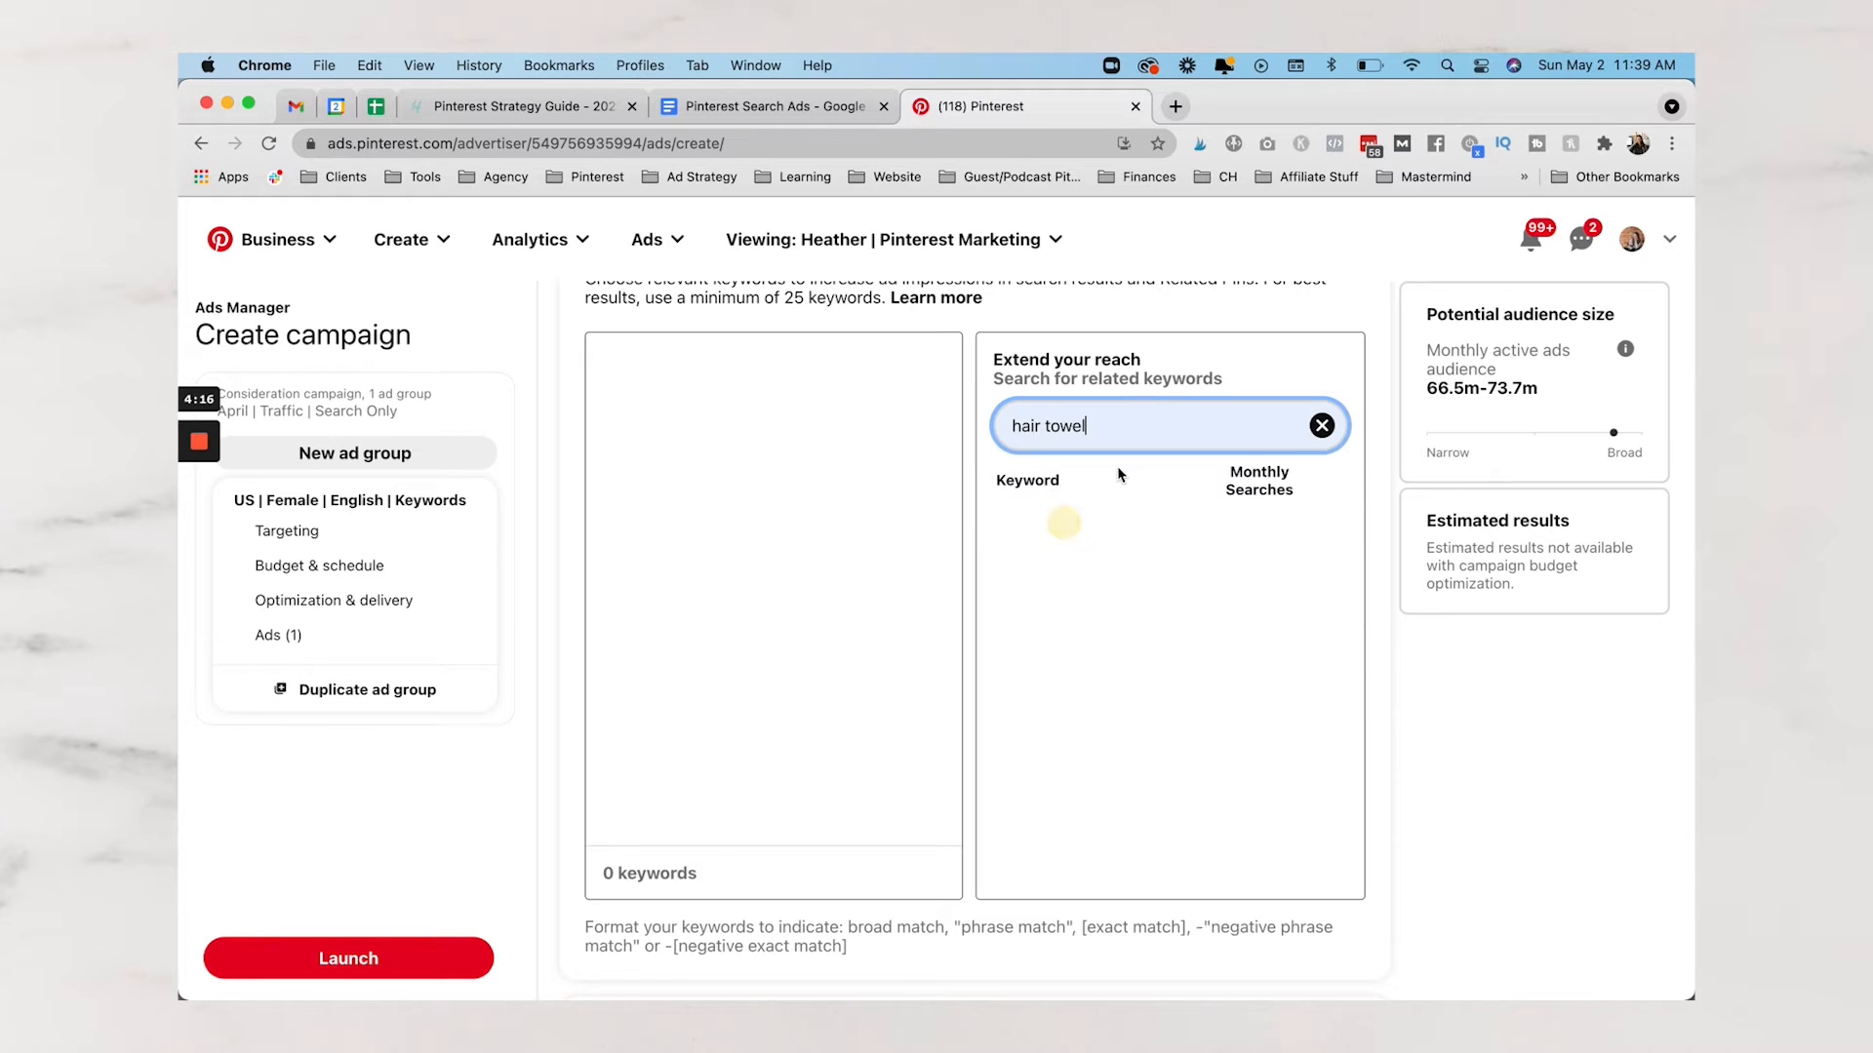
pyautogui.click(1186, 431)
pyautogui.press('BackSpace')
pyautogui.press('BackSpace')
pyautogui.press('BackSpace')
pyautogui.press('BackSpace')
pyautogui.press('BackSpace')
pyautogui.press('BackSpace')
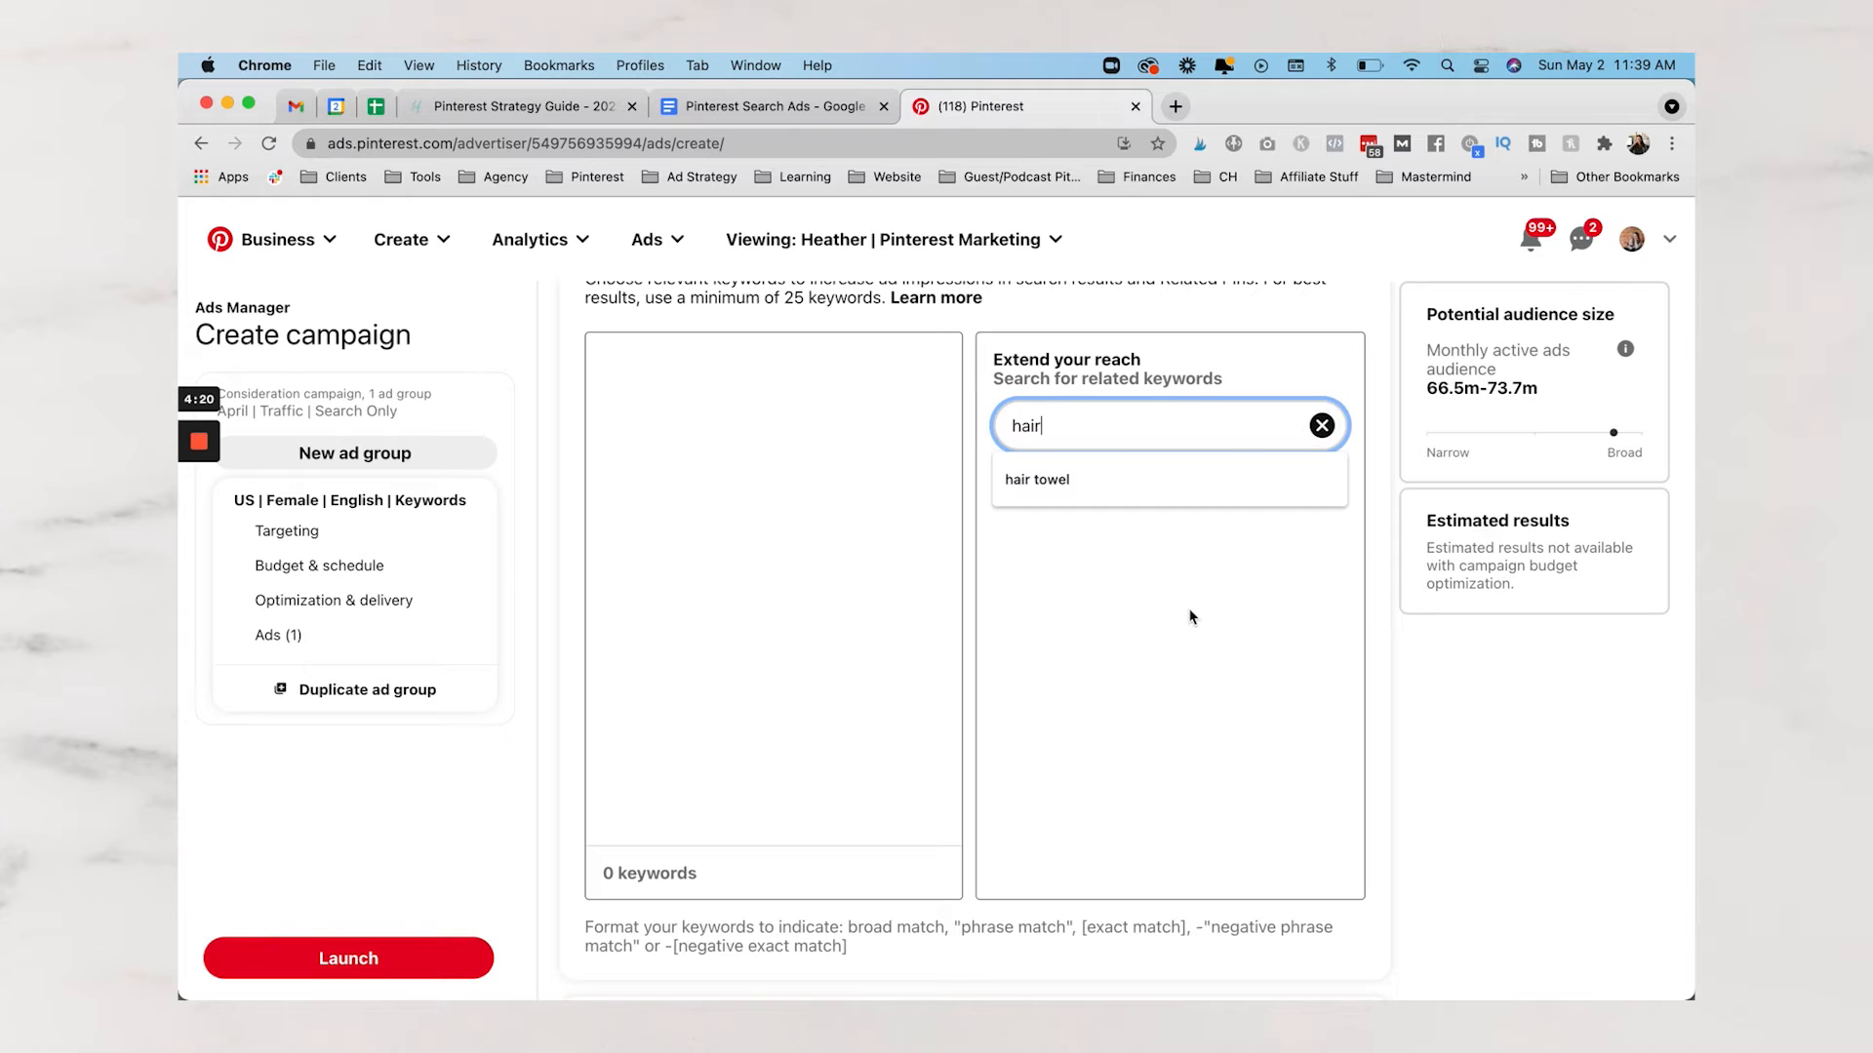
pyautogui.click(1387, 597)
pyautogui.click(1091, 430)
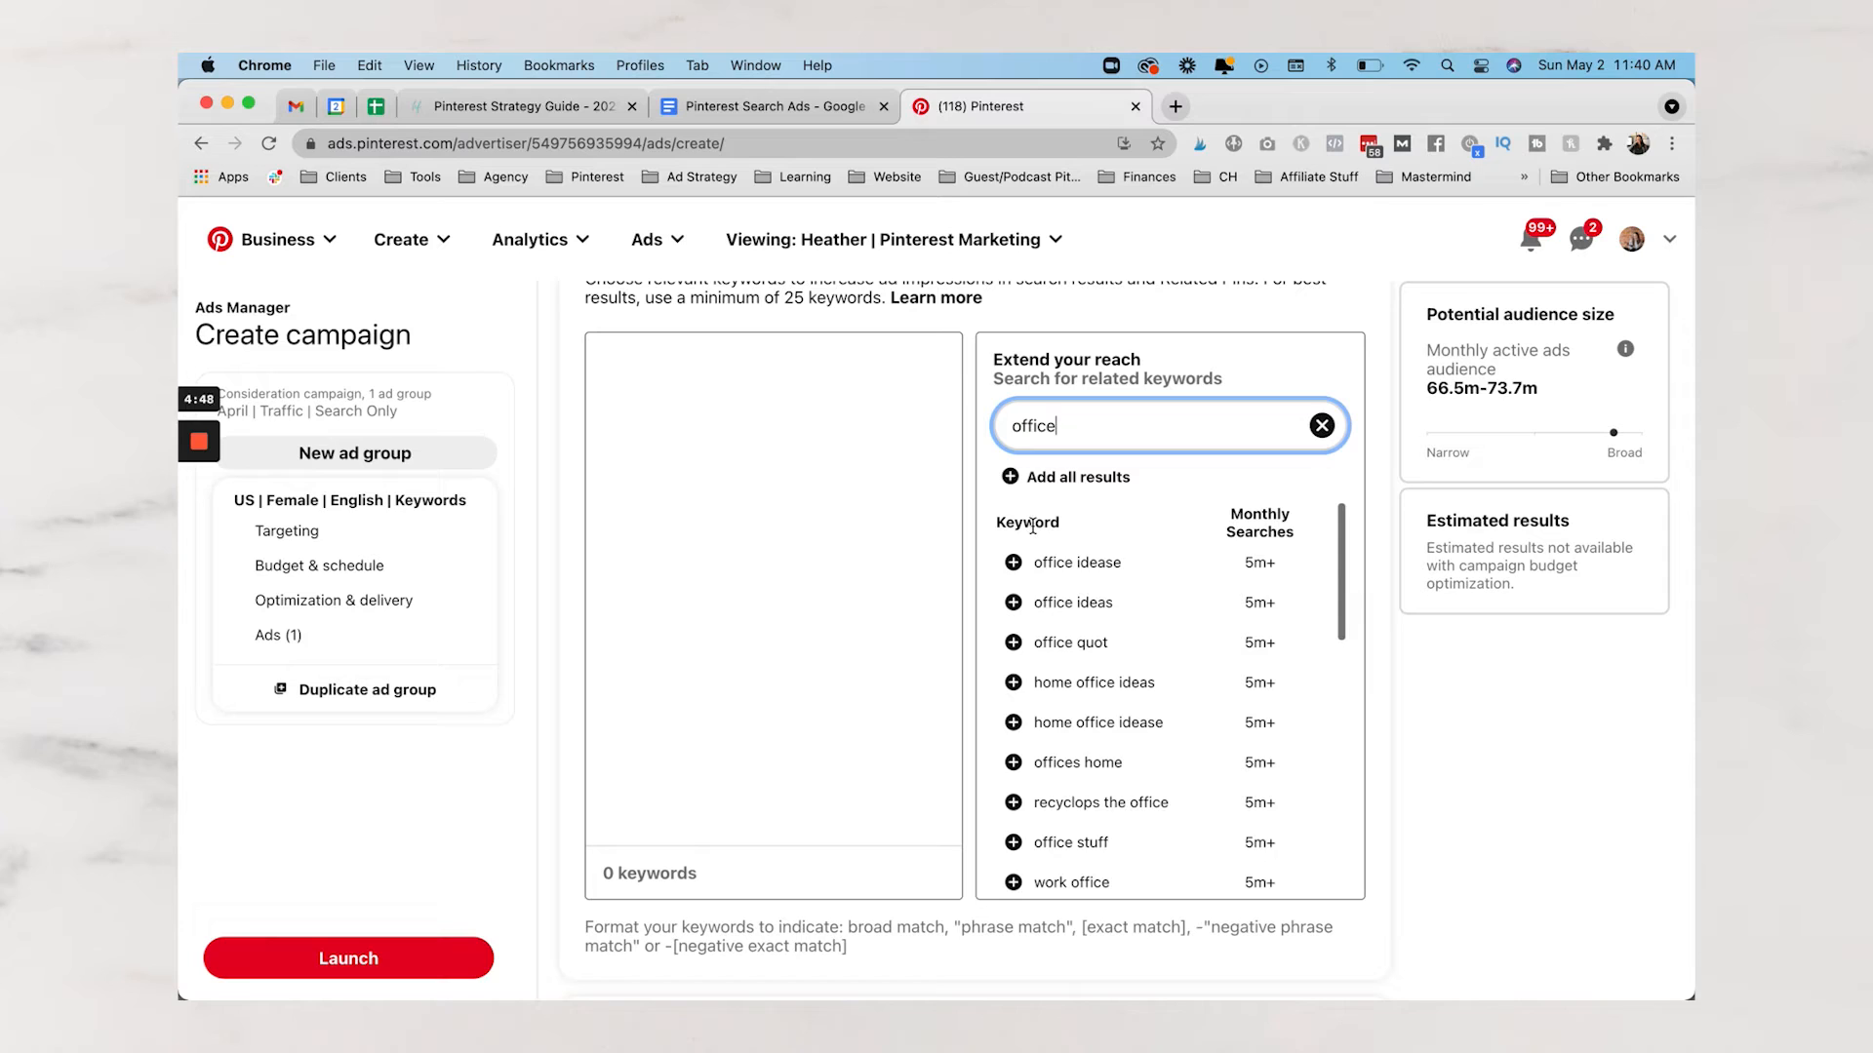
pyautogui.click(739, 452)
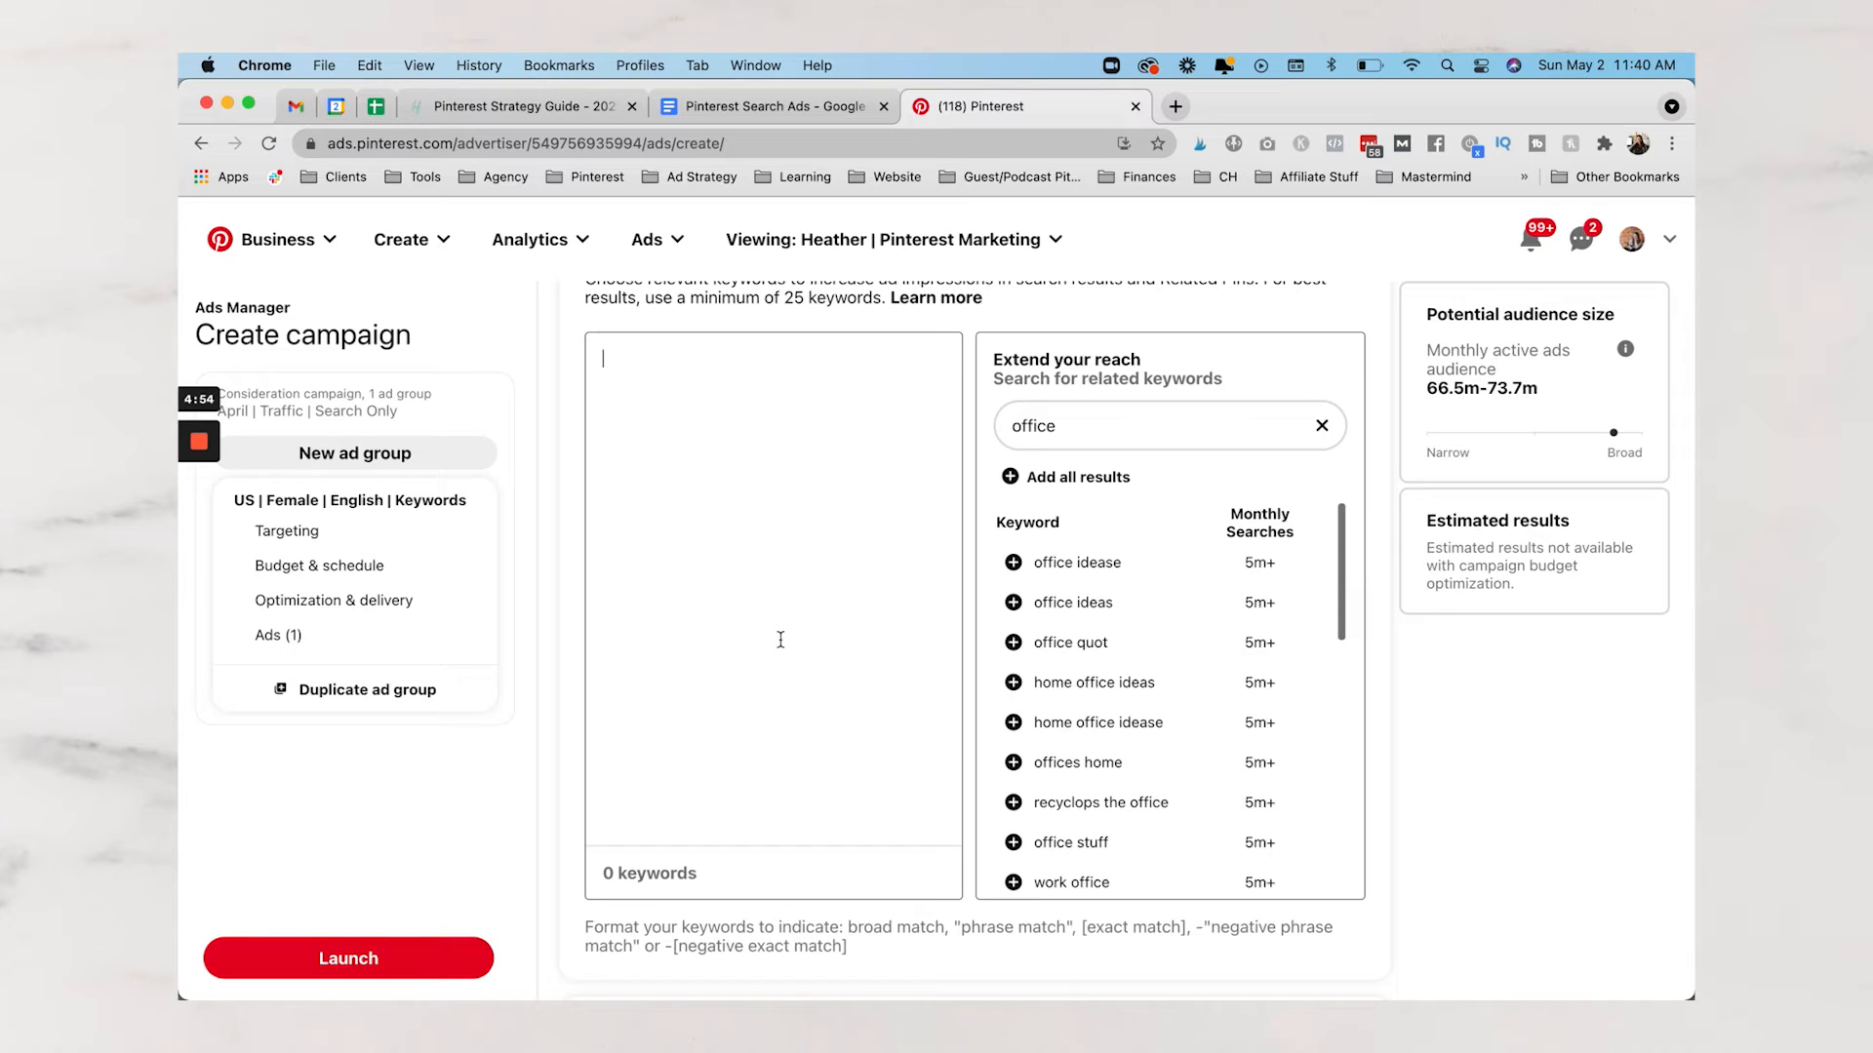
# Replace the related-keyword search term 'office' with 'social media'
pyautogui.click(1073, 427)
pyautogui.doubleClick(1073, 425)
pyautogui.write('social media')
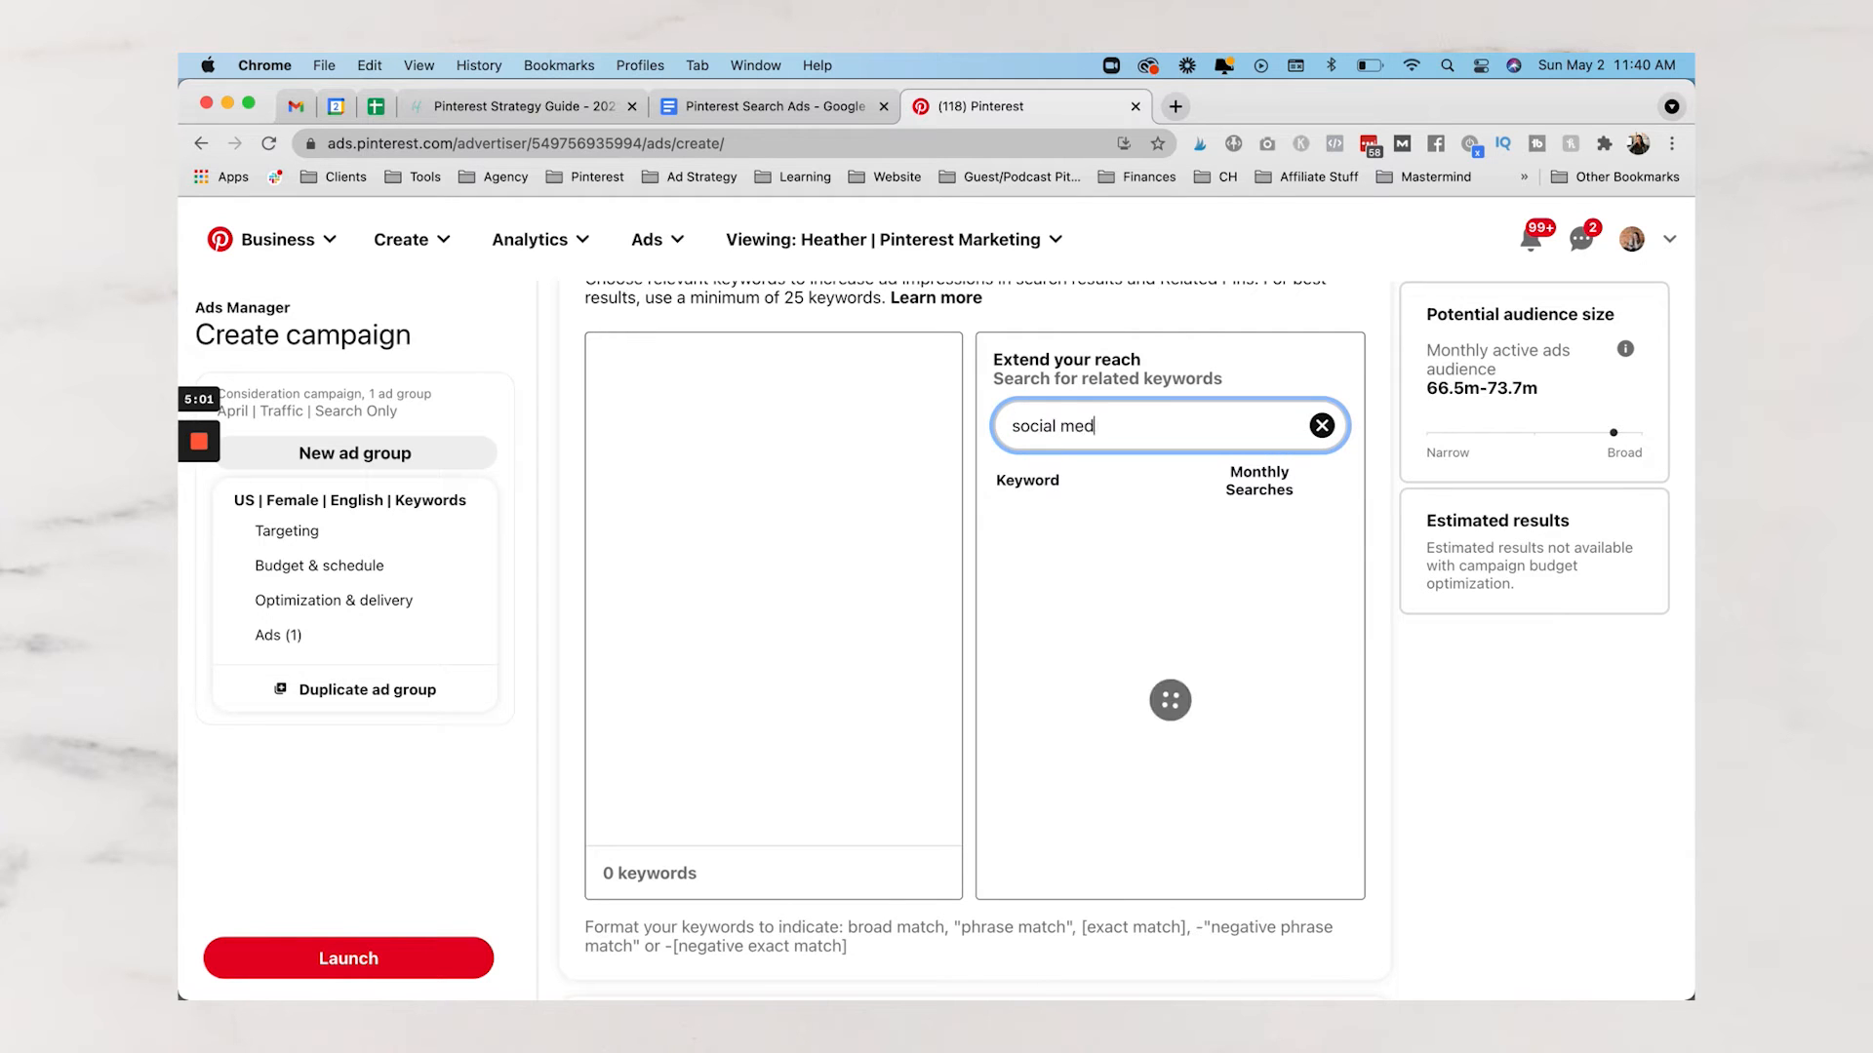
pyautogui.scroll(-2, 1096, 521)
pyautogui.scroll(2, 1097, 520)
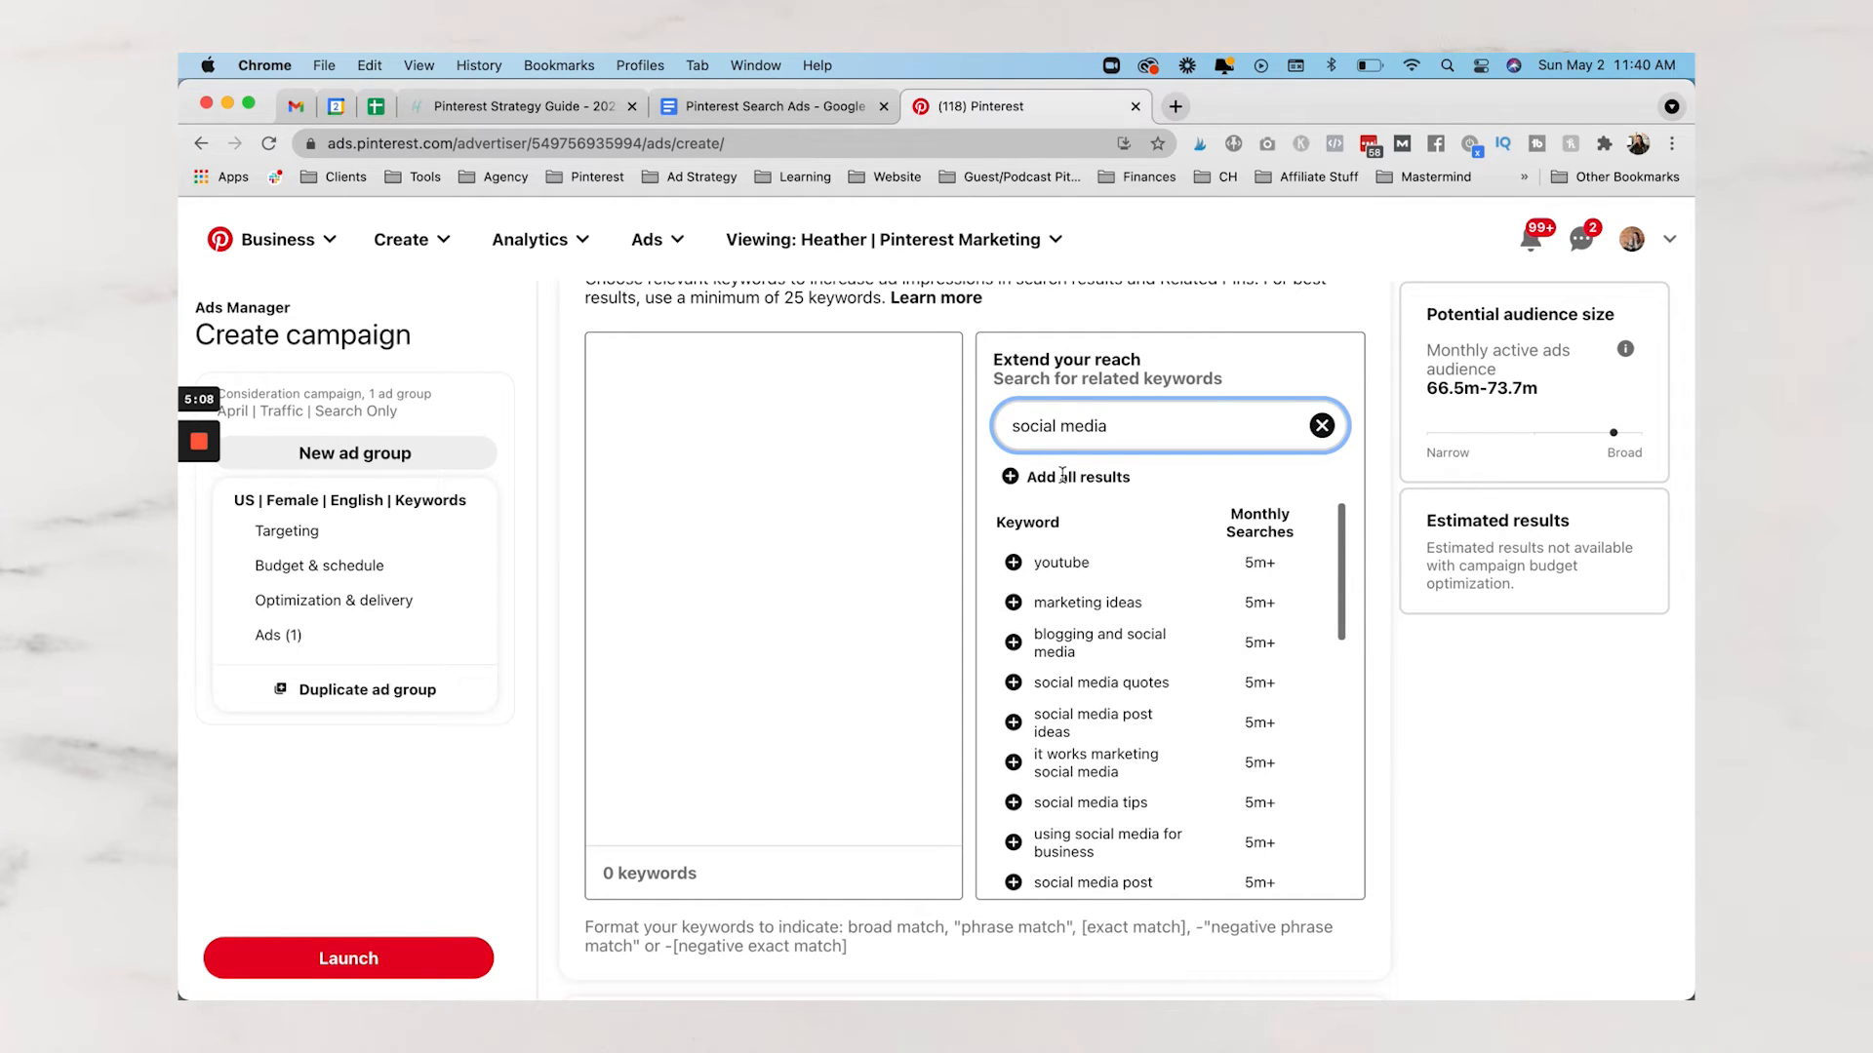
pyautogui.tripleClick(1138, 422)
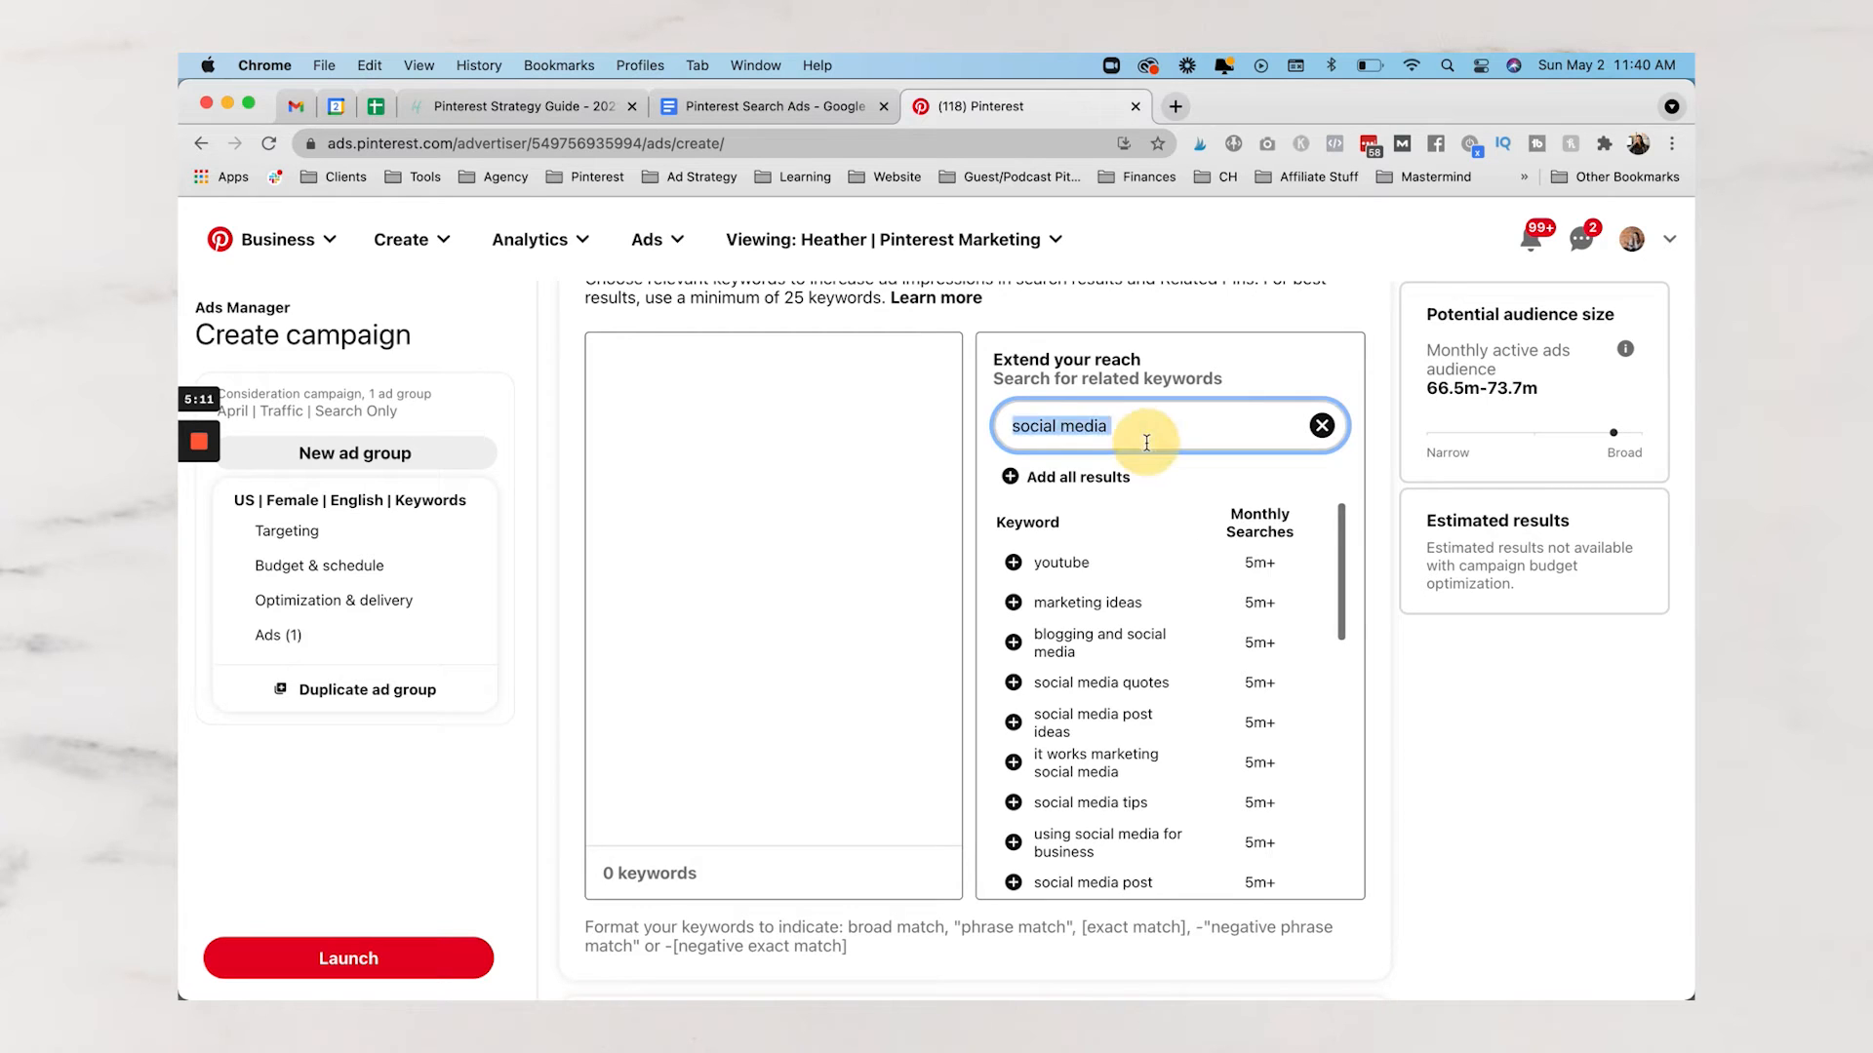
# Add seven suggestions as keywords: youtube, marketing ideas, blogging and social media, social media quotes, post ideas, it works marketing social media, social media tips
pyautogui.click(1012, 563)
pyautogui.click(1012, 603)
pyautogui.click(1012, 642)
pyautogui.click(1013, 683)
pyautogui.click(1013, 723)
pyautogui.click(1013, 763)
pyautogui.click(1013, 802)
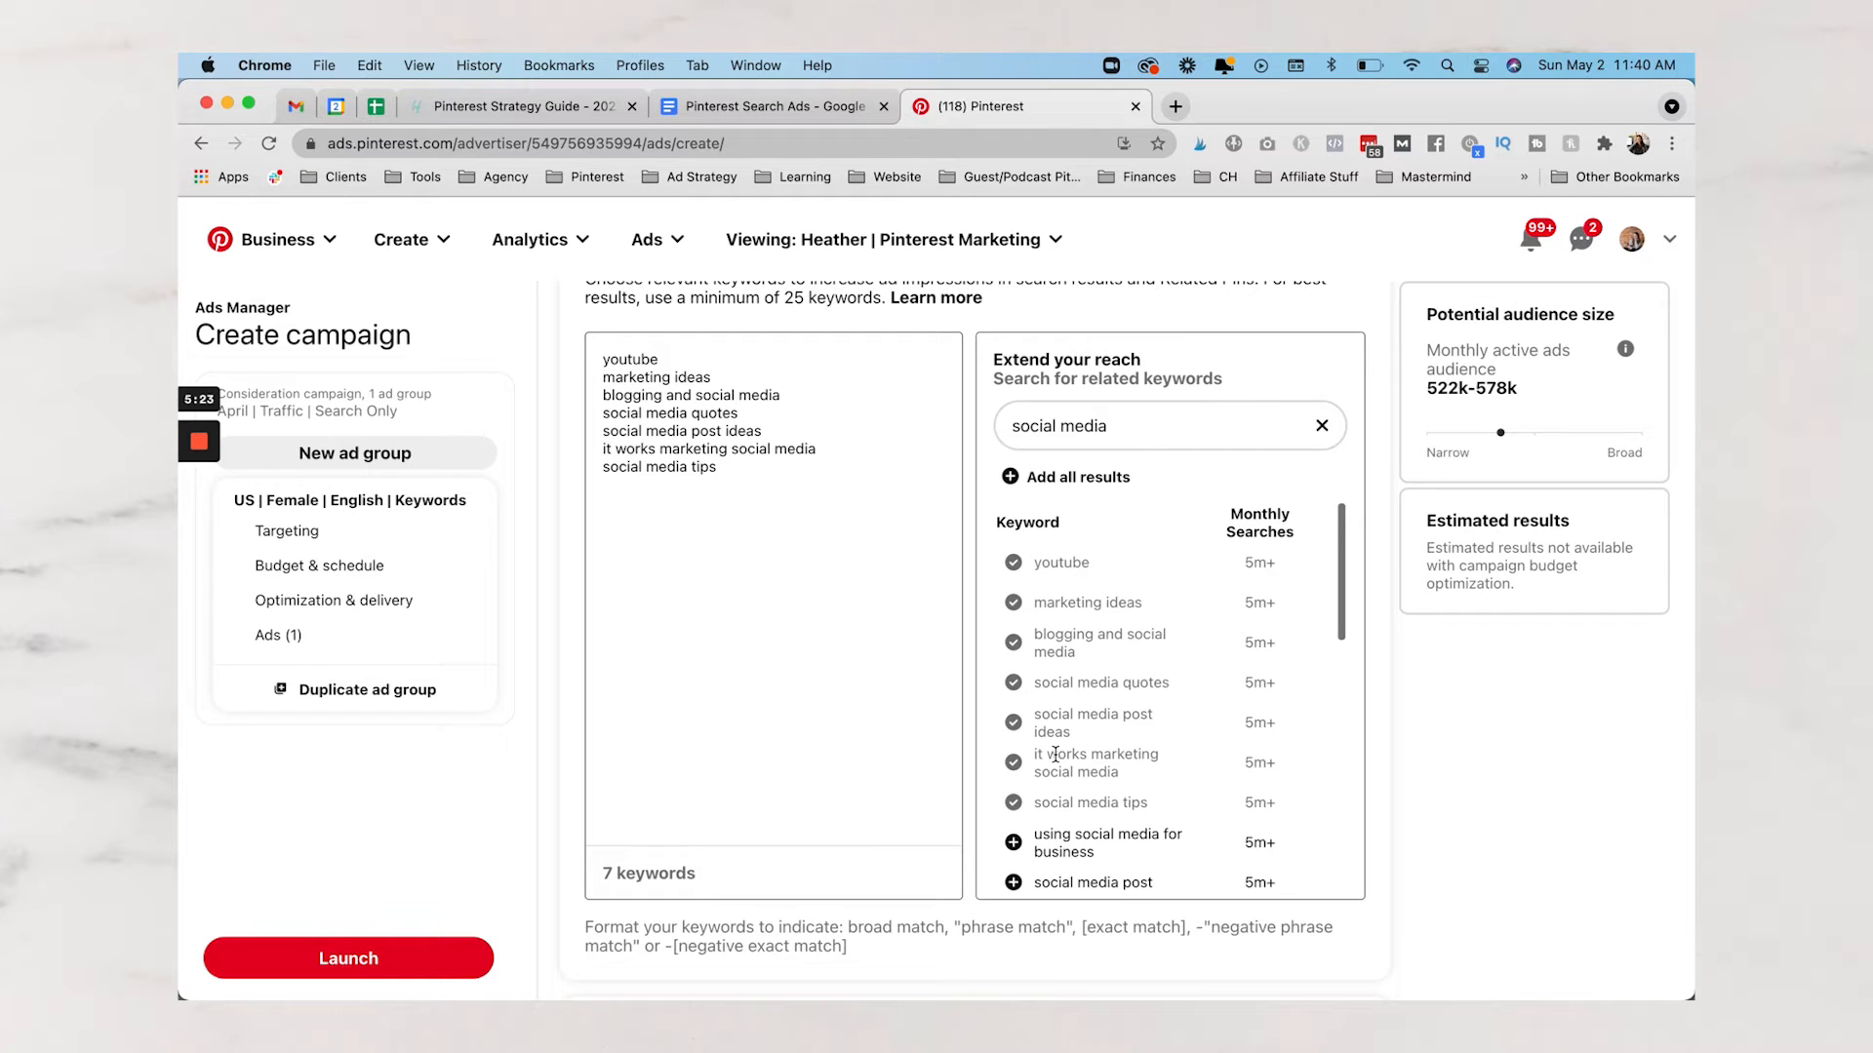
pyautogui.scroll(-3, 1056, 755)
pyautogui.scroll(2, 675, 537)
pyautogui.scroll(-10, 675, 537)
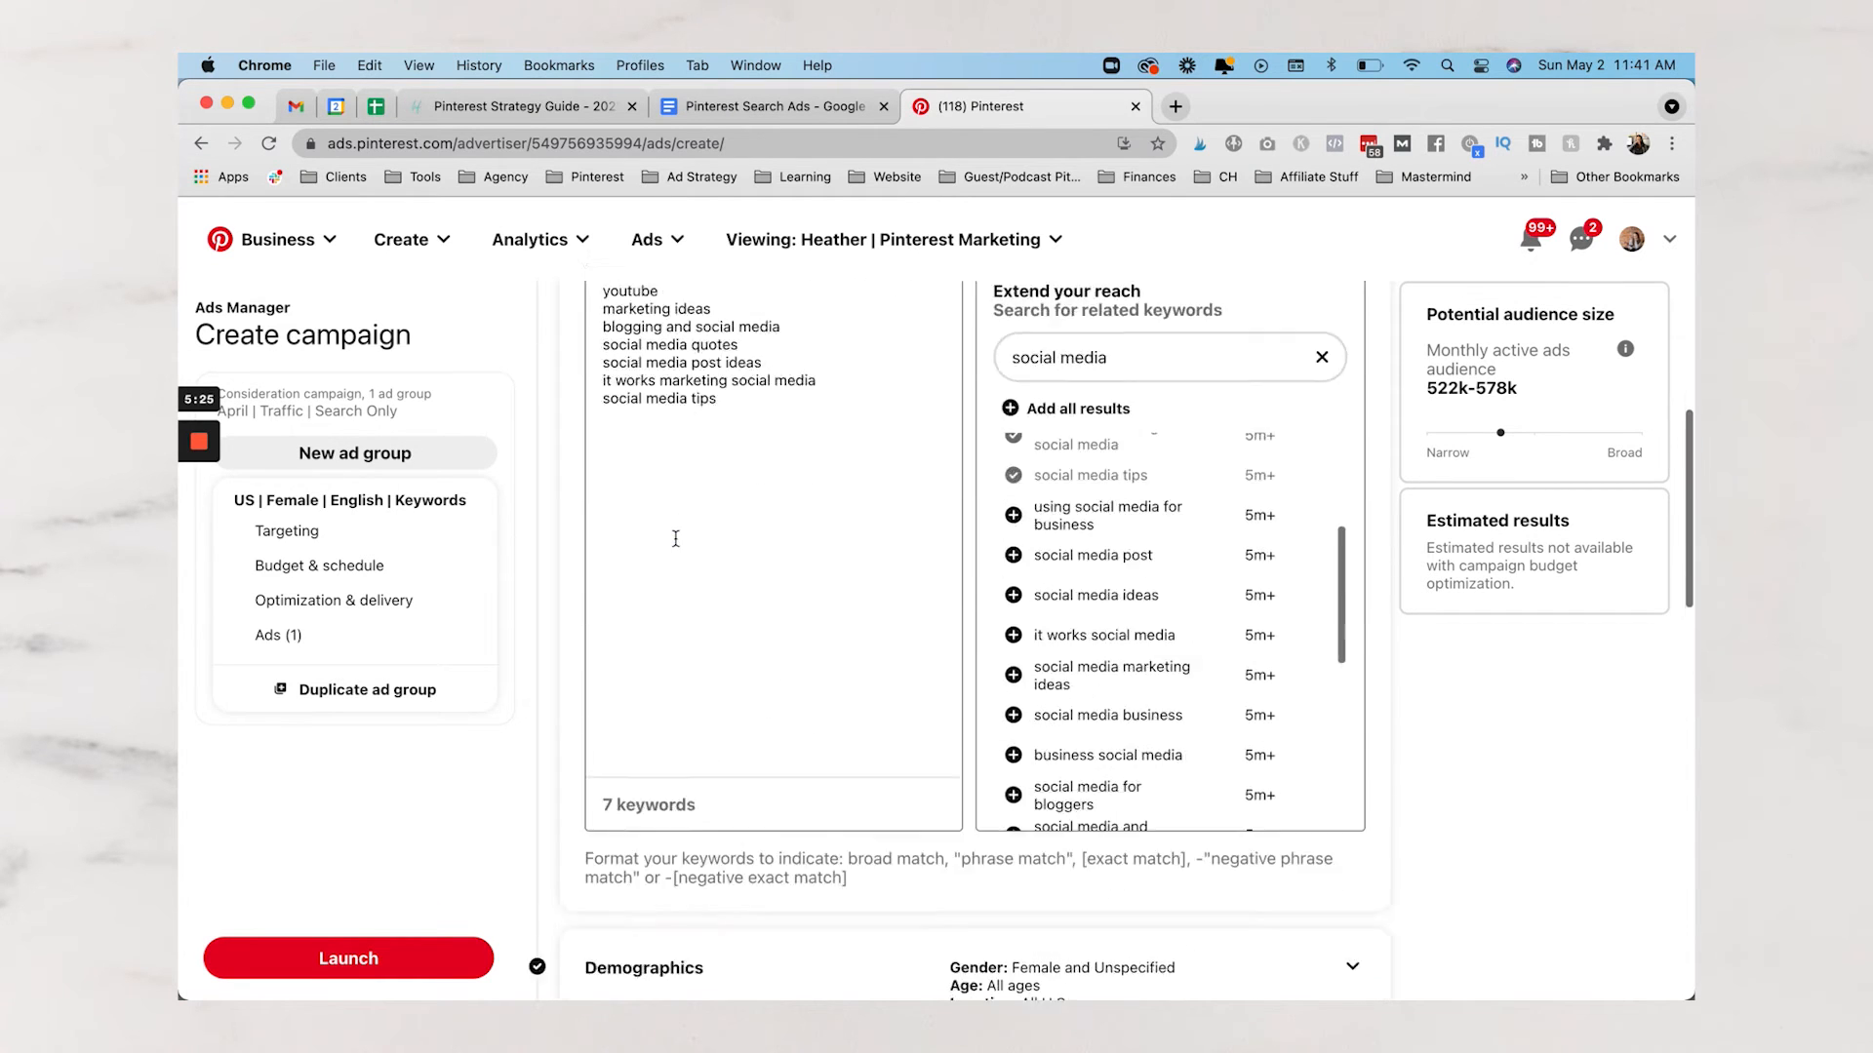
# Set Demographics gender targeting to All genders, raising potential audience to 554k–614k monthly users
pyautogui.scroll(-2, 1141, 326)
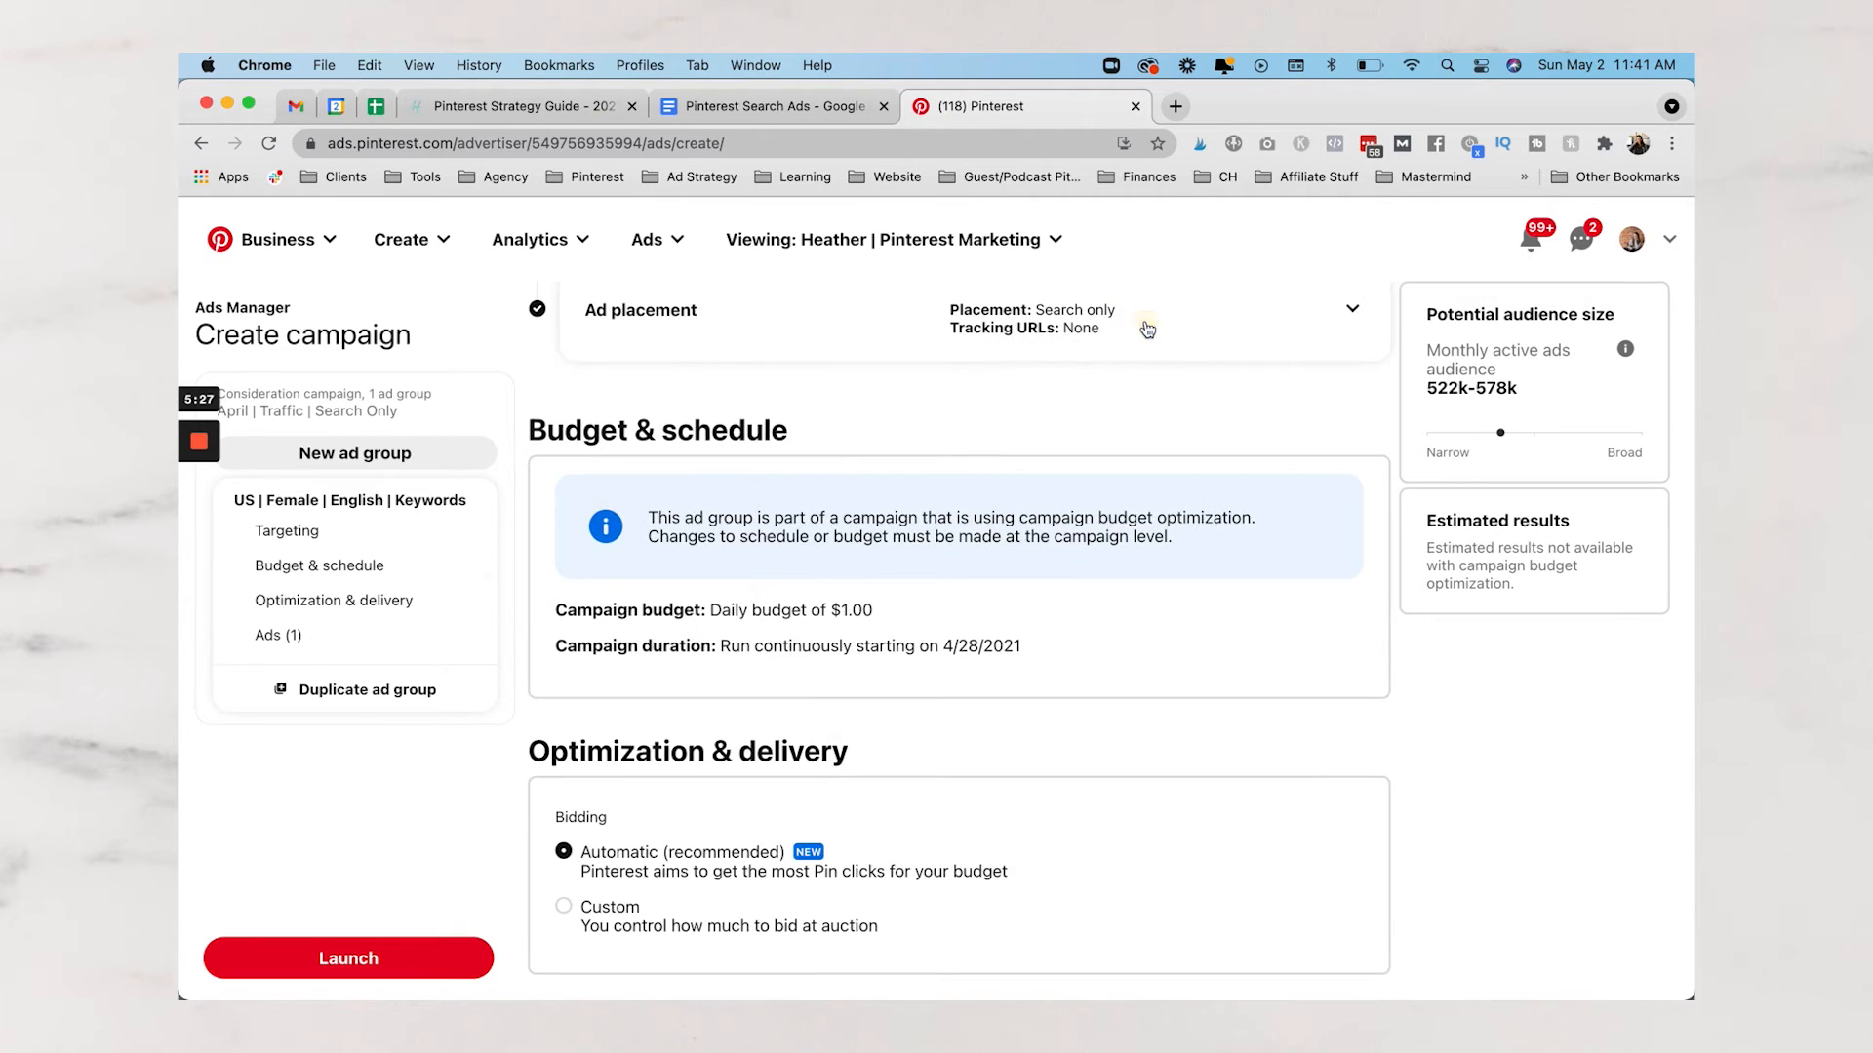
pyautogui.scroll(2, 987, 493)
pyautogui.scroll(8, 986, 504)
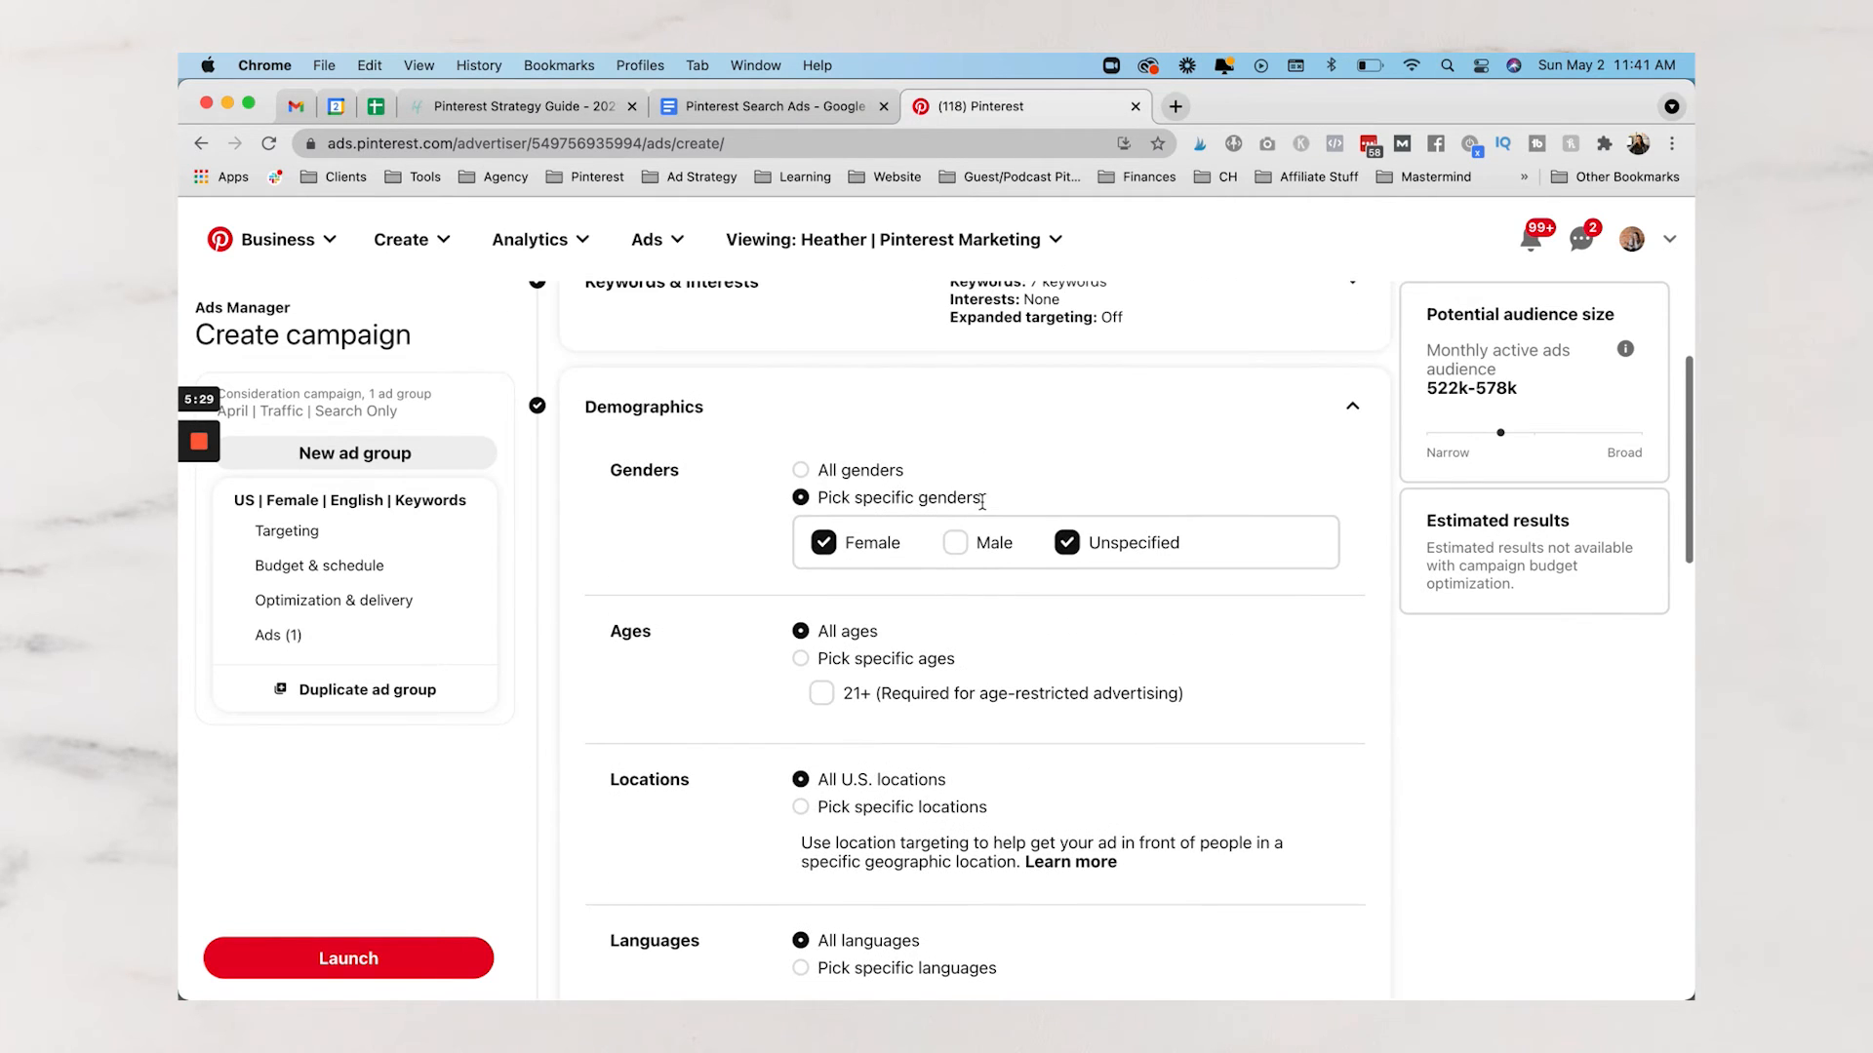
pyautogui.click(802, 472)
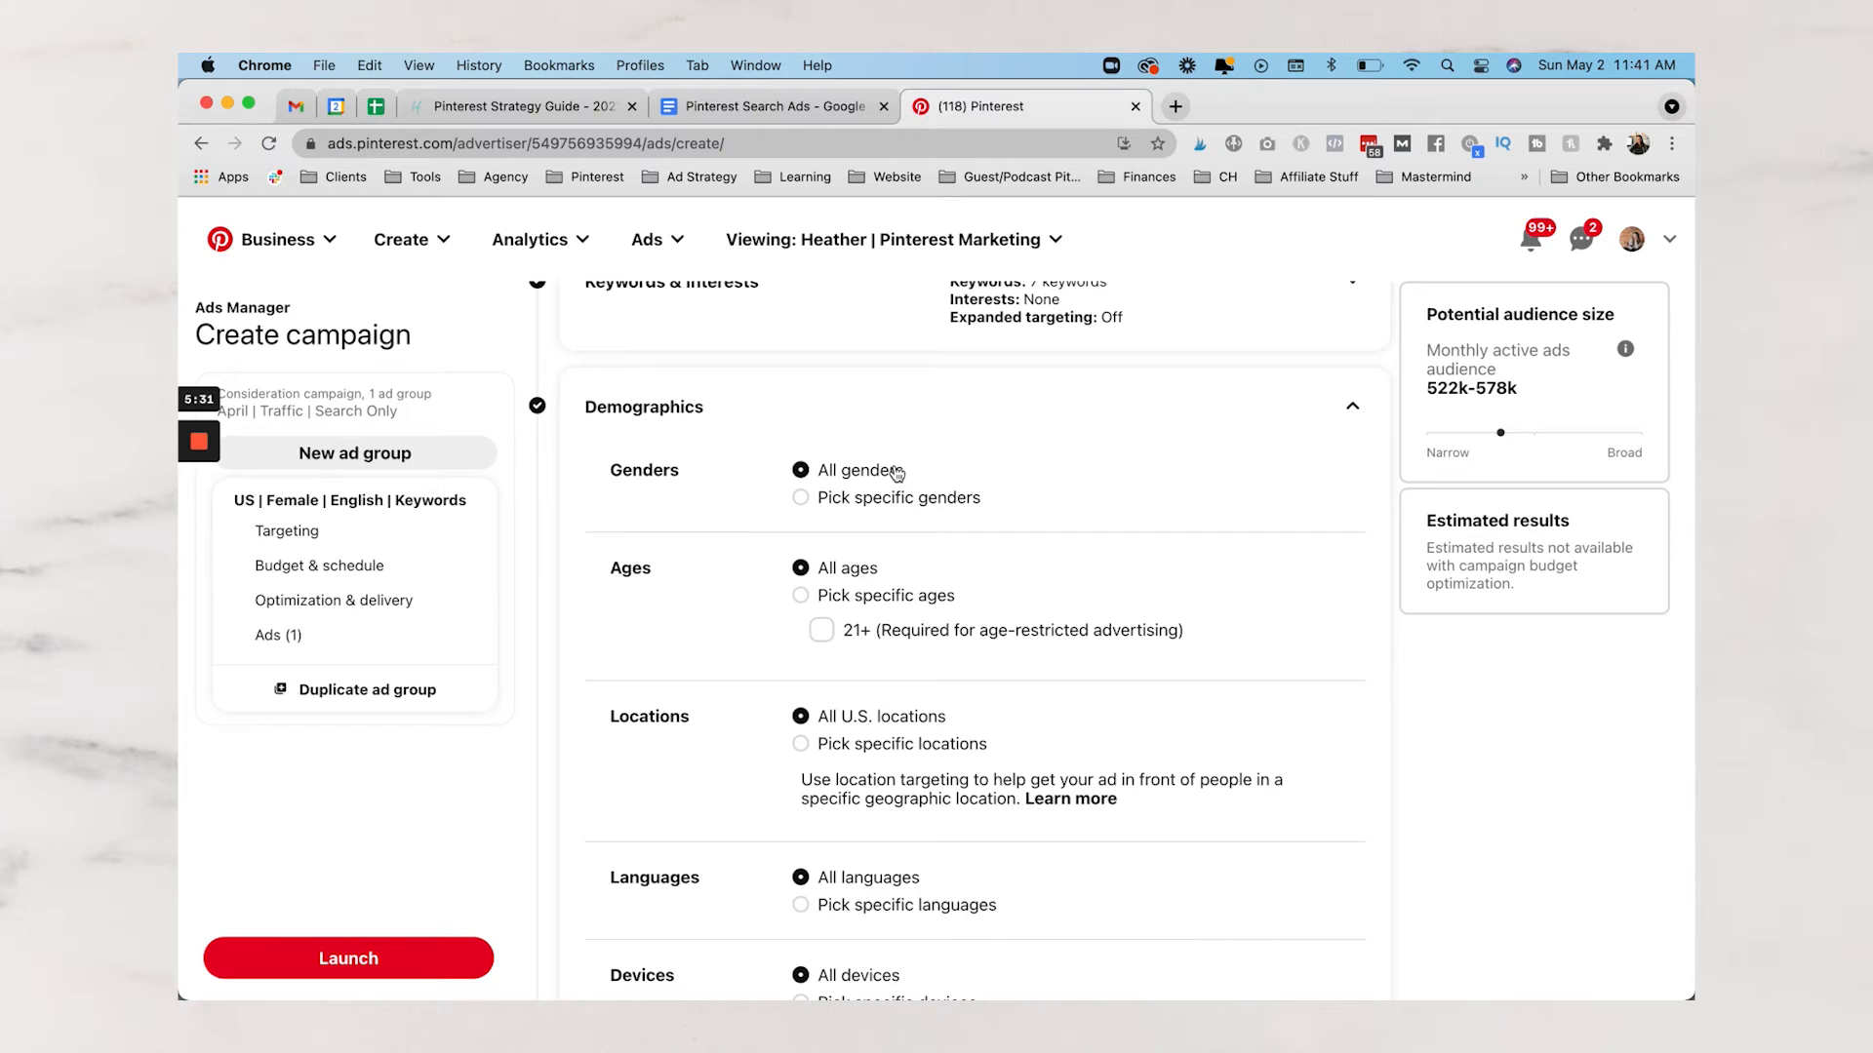
pyautogui.scroll(-1, 868, 469)
pyautogui.scroll(-3, 878, 466)
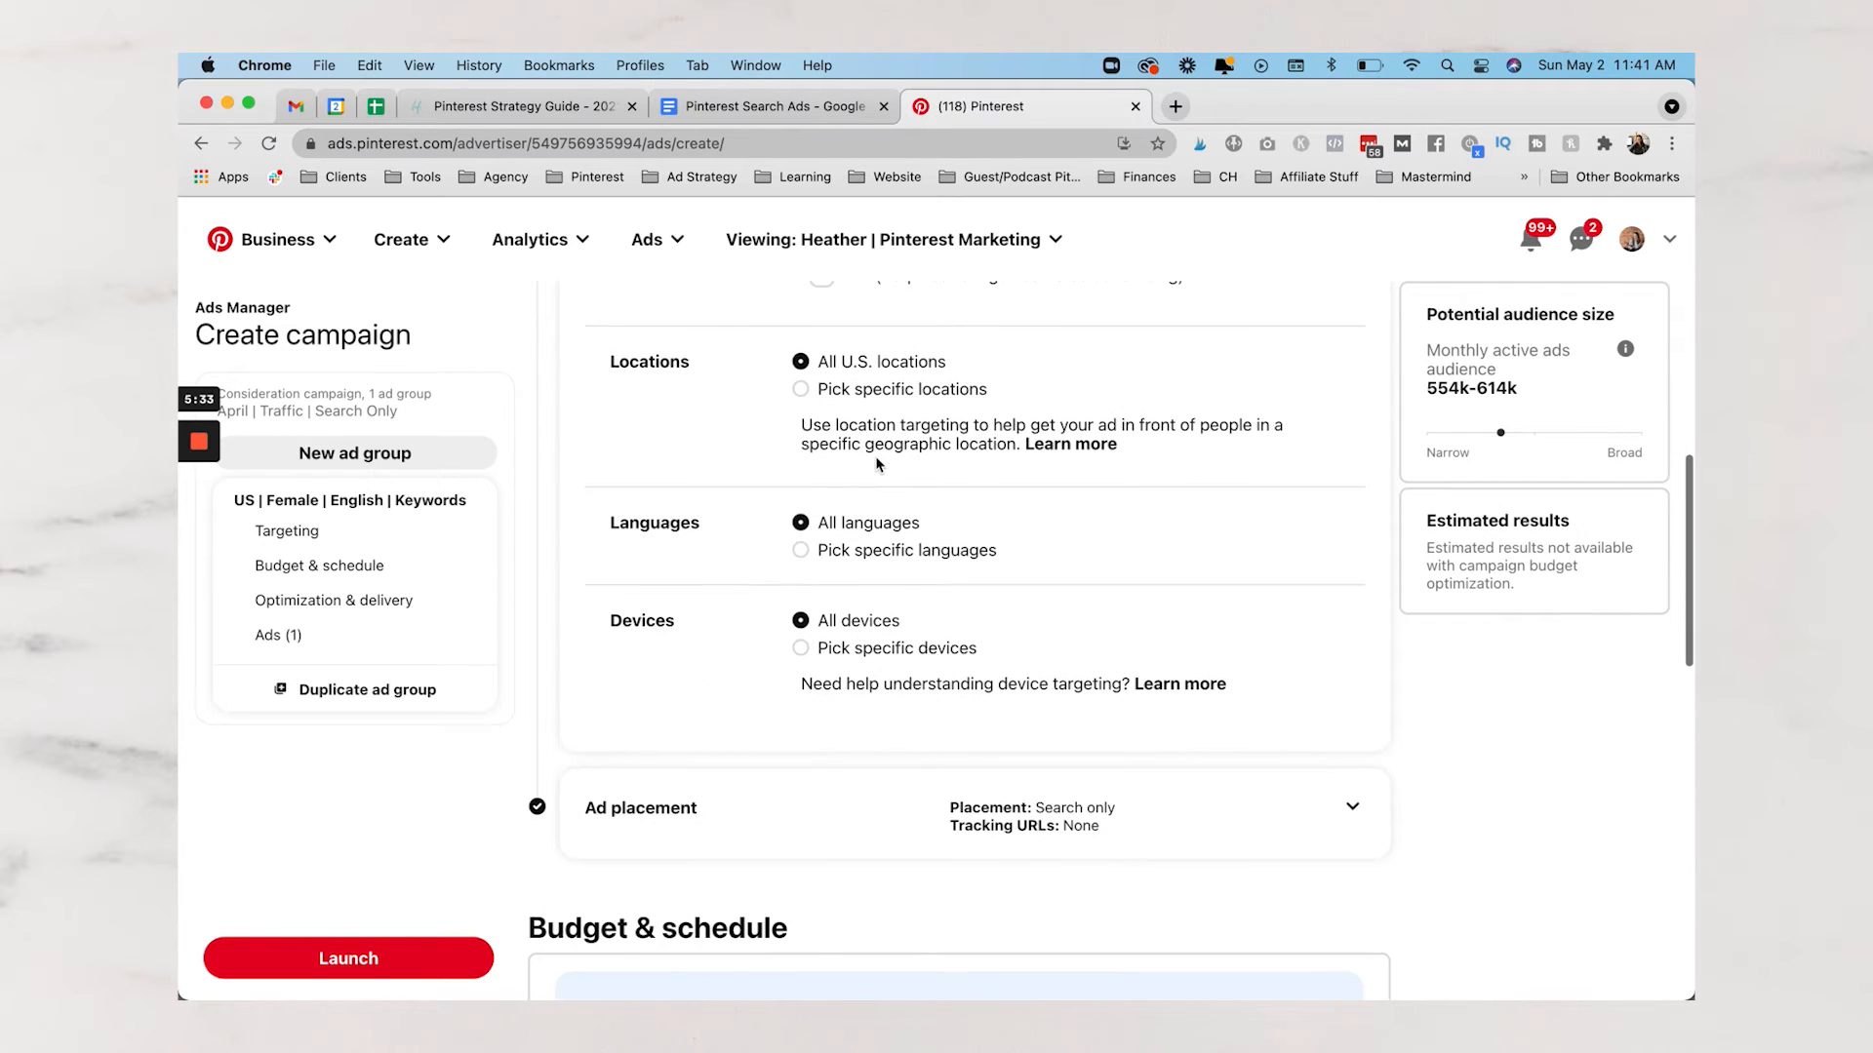
pyautogui.scroll(-1, 876, 558)
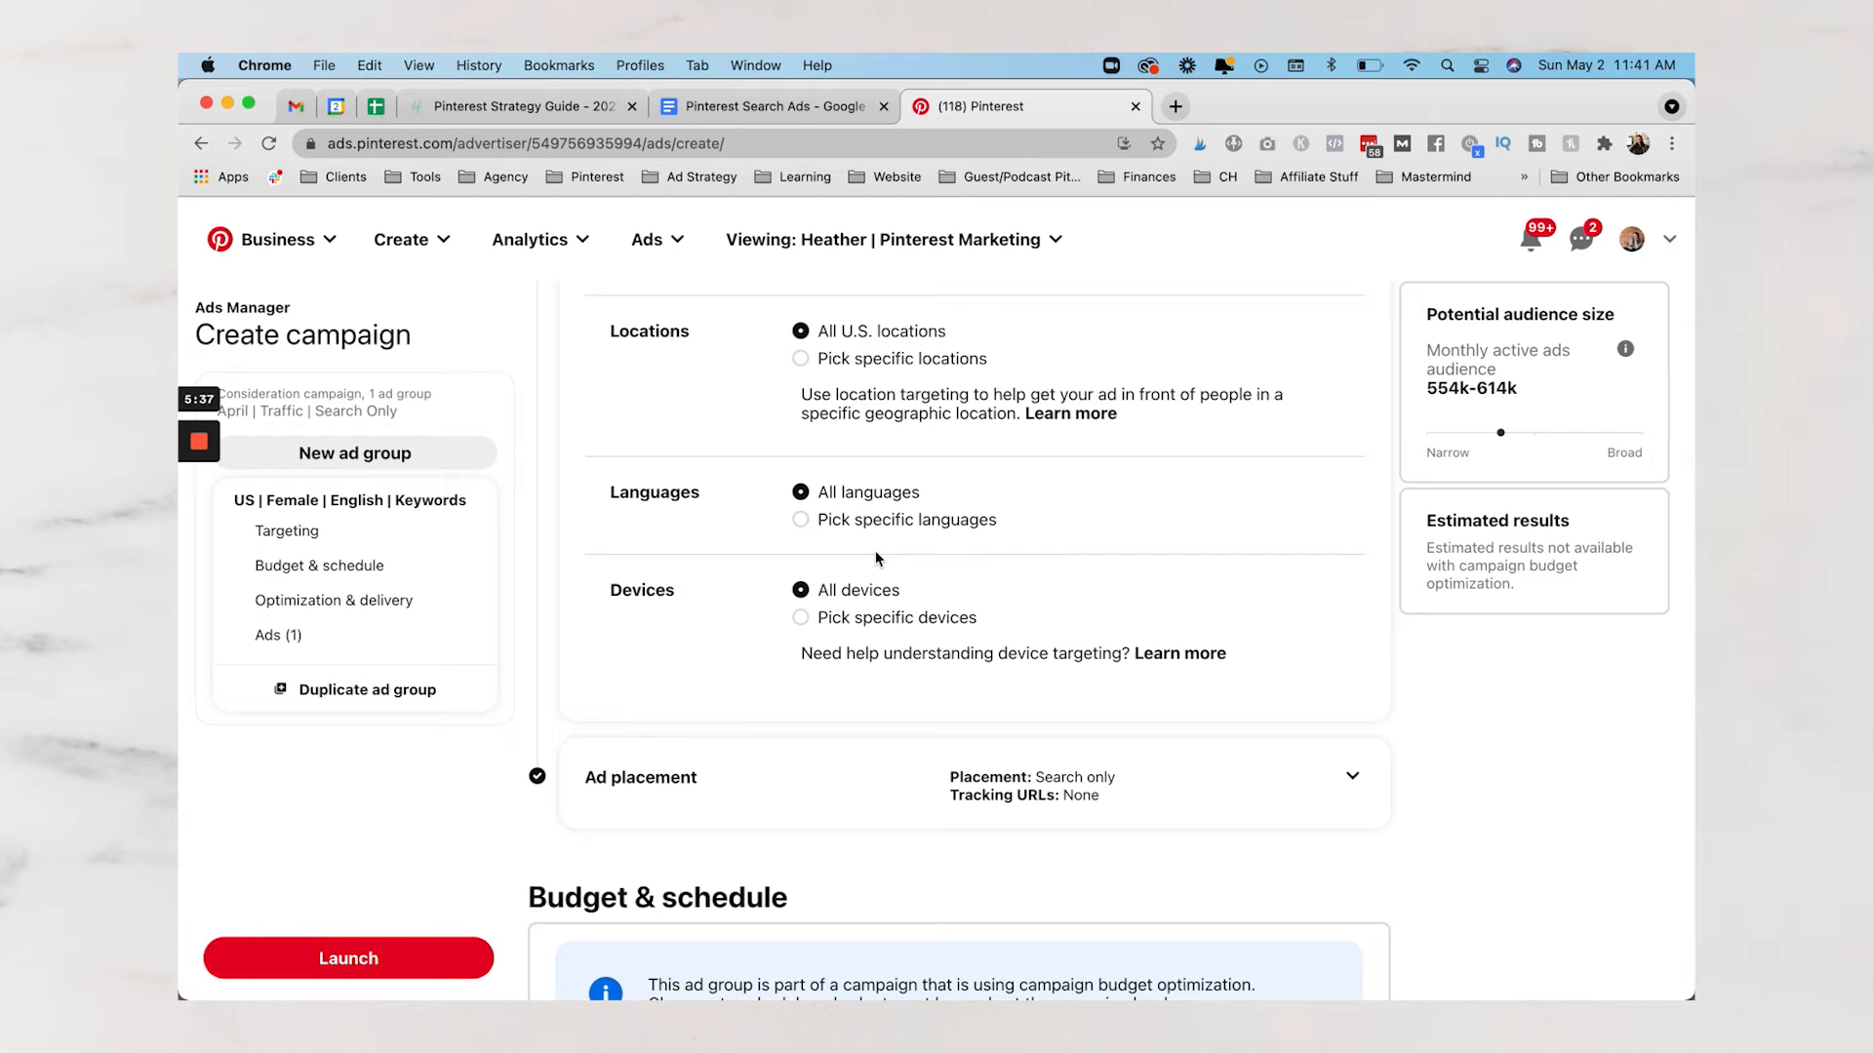
# Expand Ad placement and confirm Search-only placement stays selected
pyautogui.scroll(-5, 875, 552)
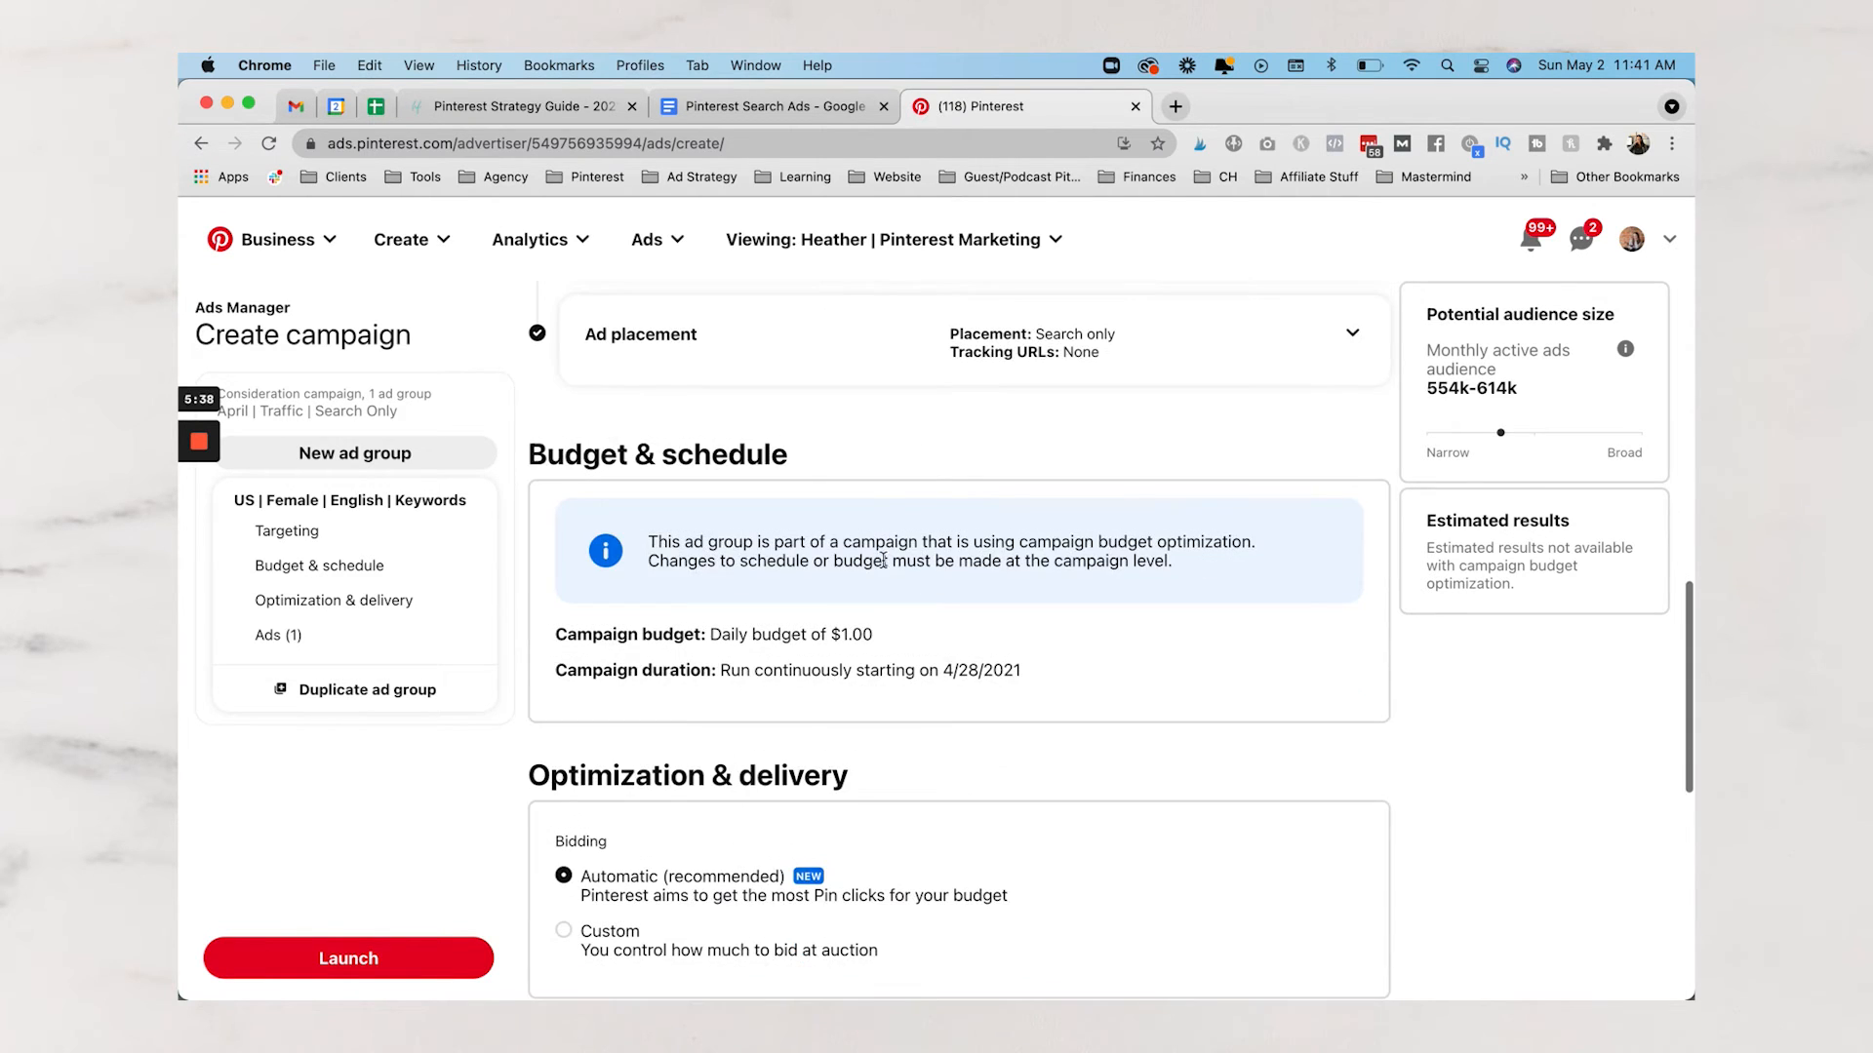
pyautogui.click(1052, 342)
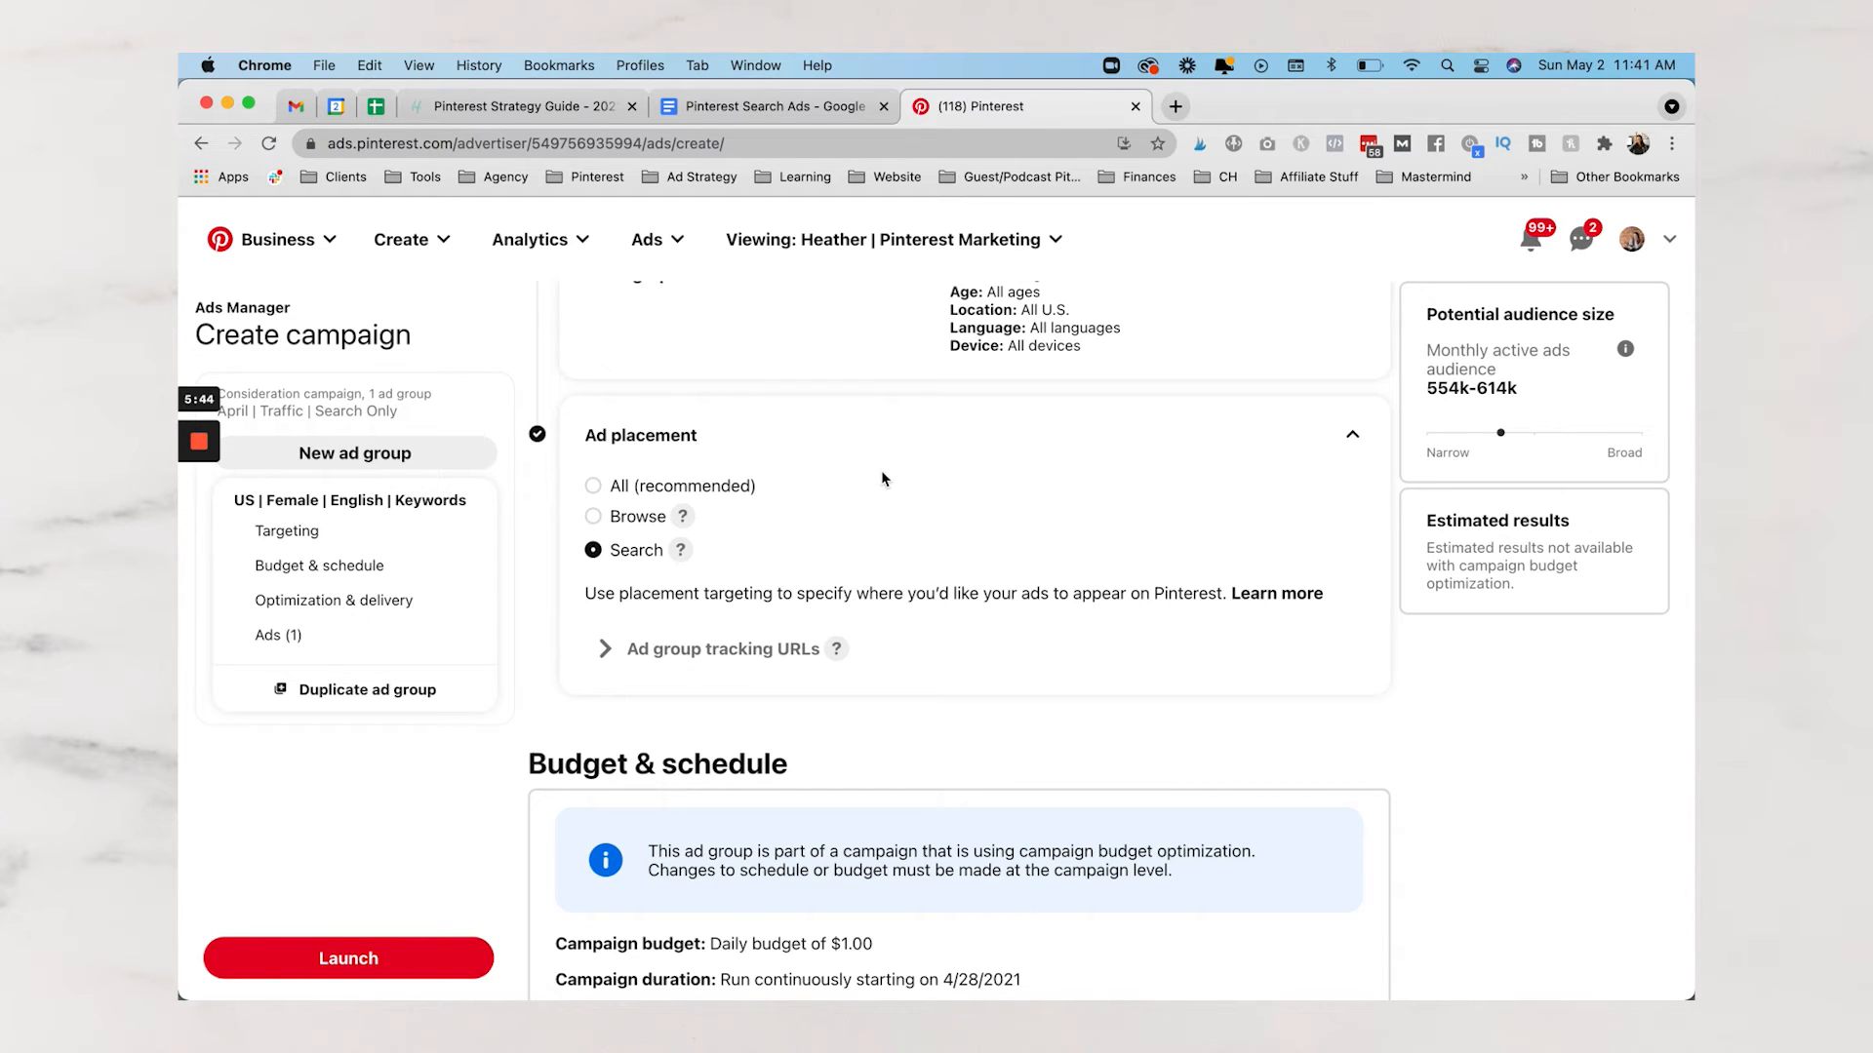
pyautogui.click(592, 552)
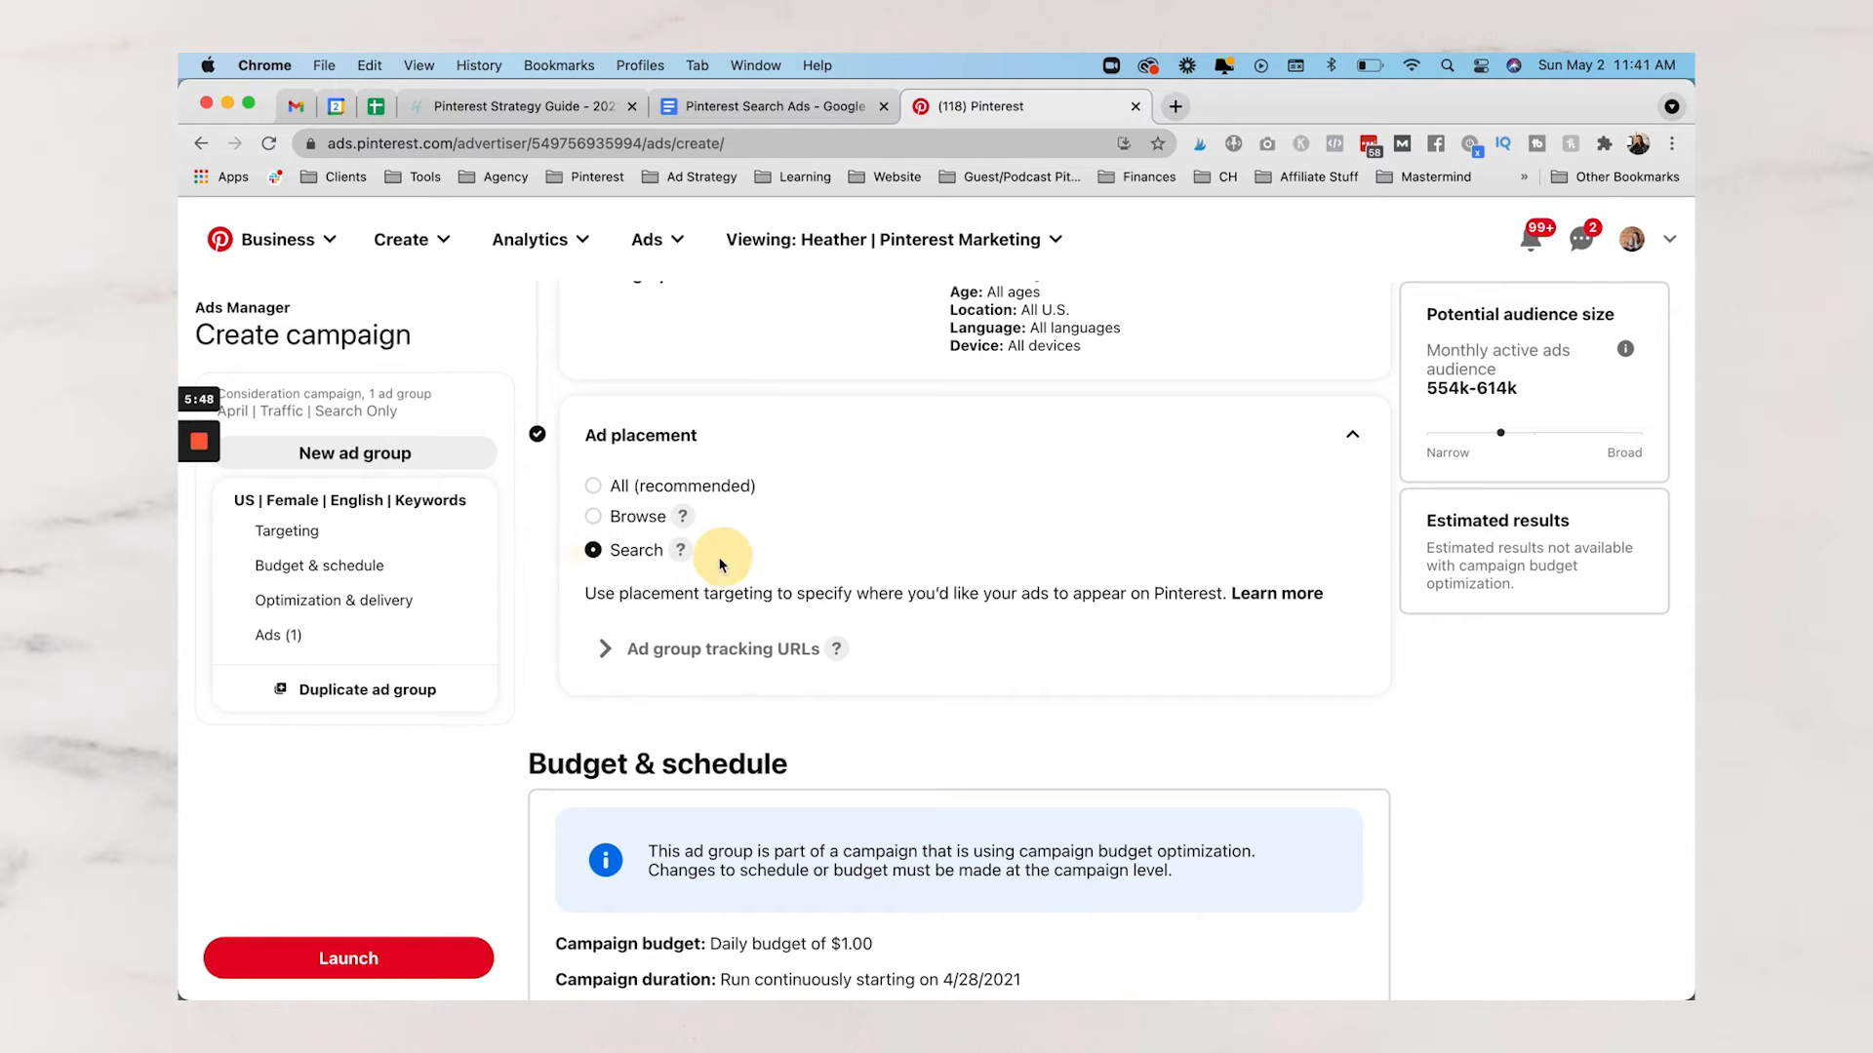
pyautogui.moveTo(720, 566); pyautogui.dragTo(619, 556)
pyautogui.click(612, 554)
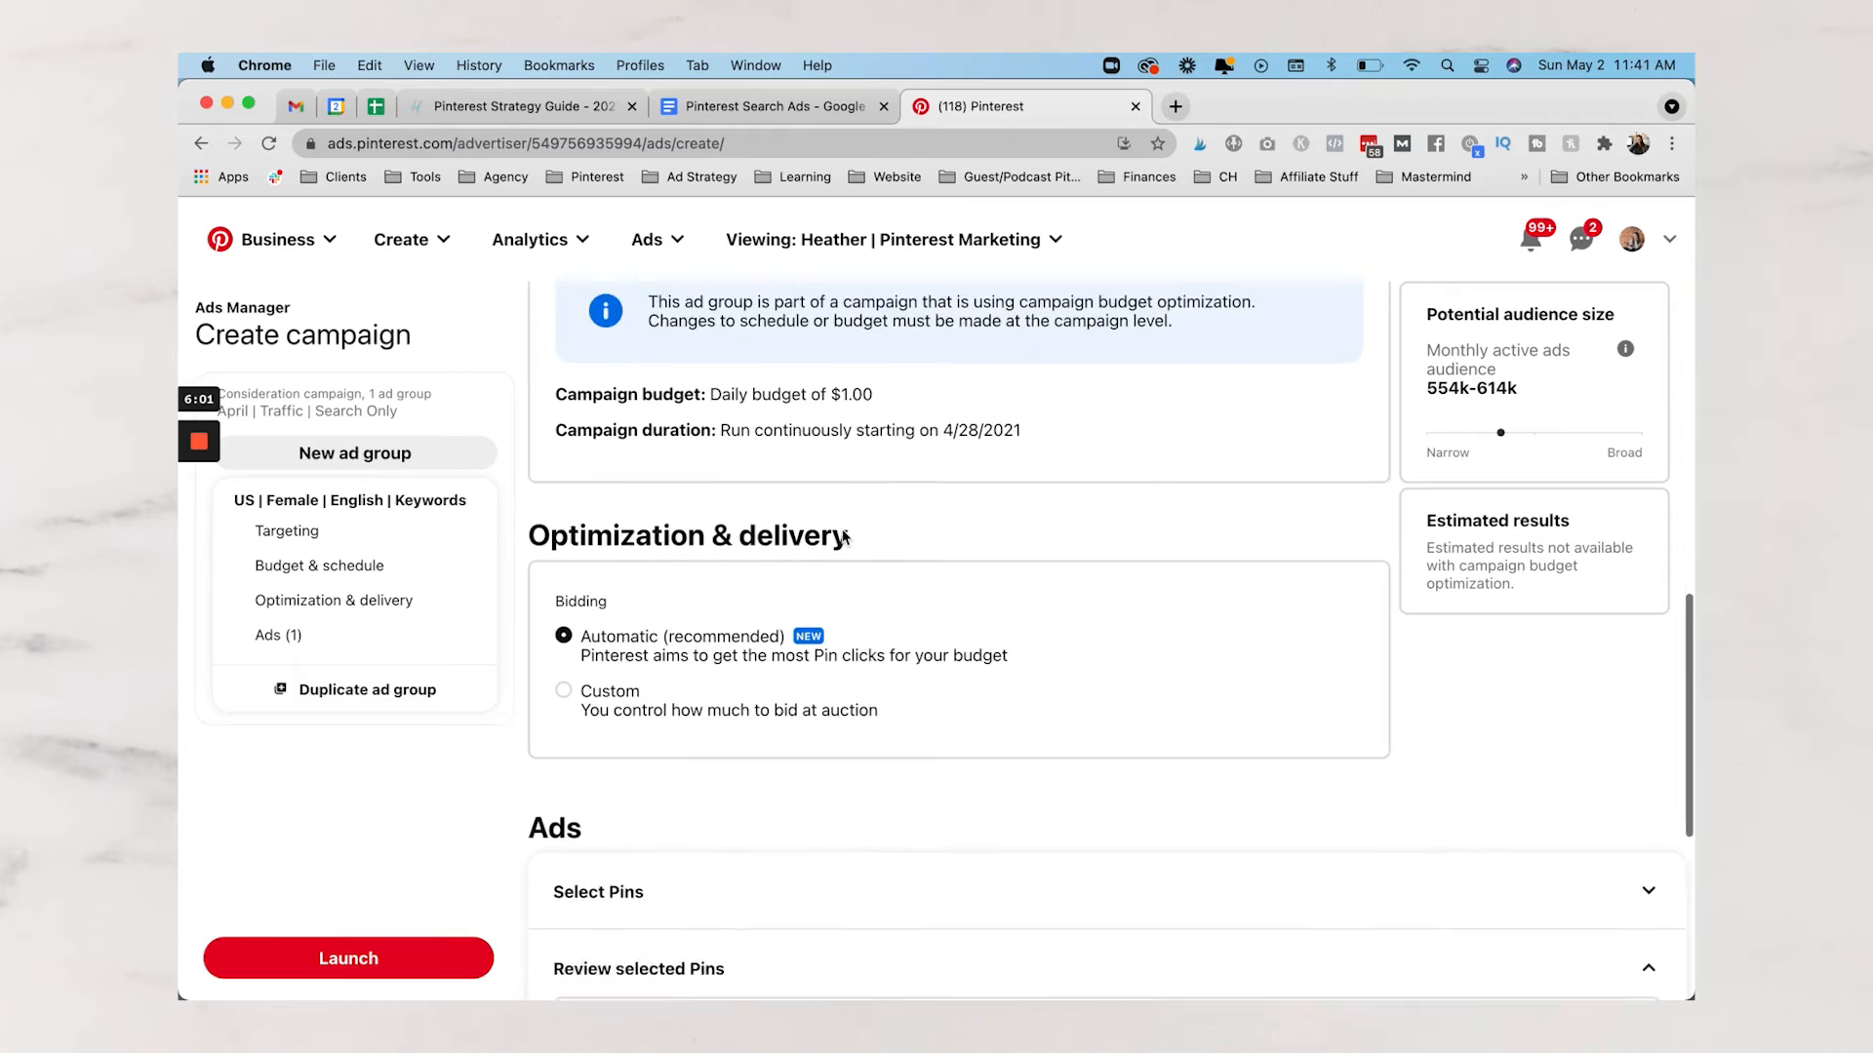
# Review the budget and automatic bidding settings down to the selected How to Use Pinterest Marketing pin
pyautogui.scroll(2, 676, 307)
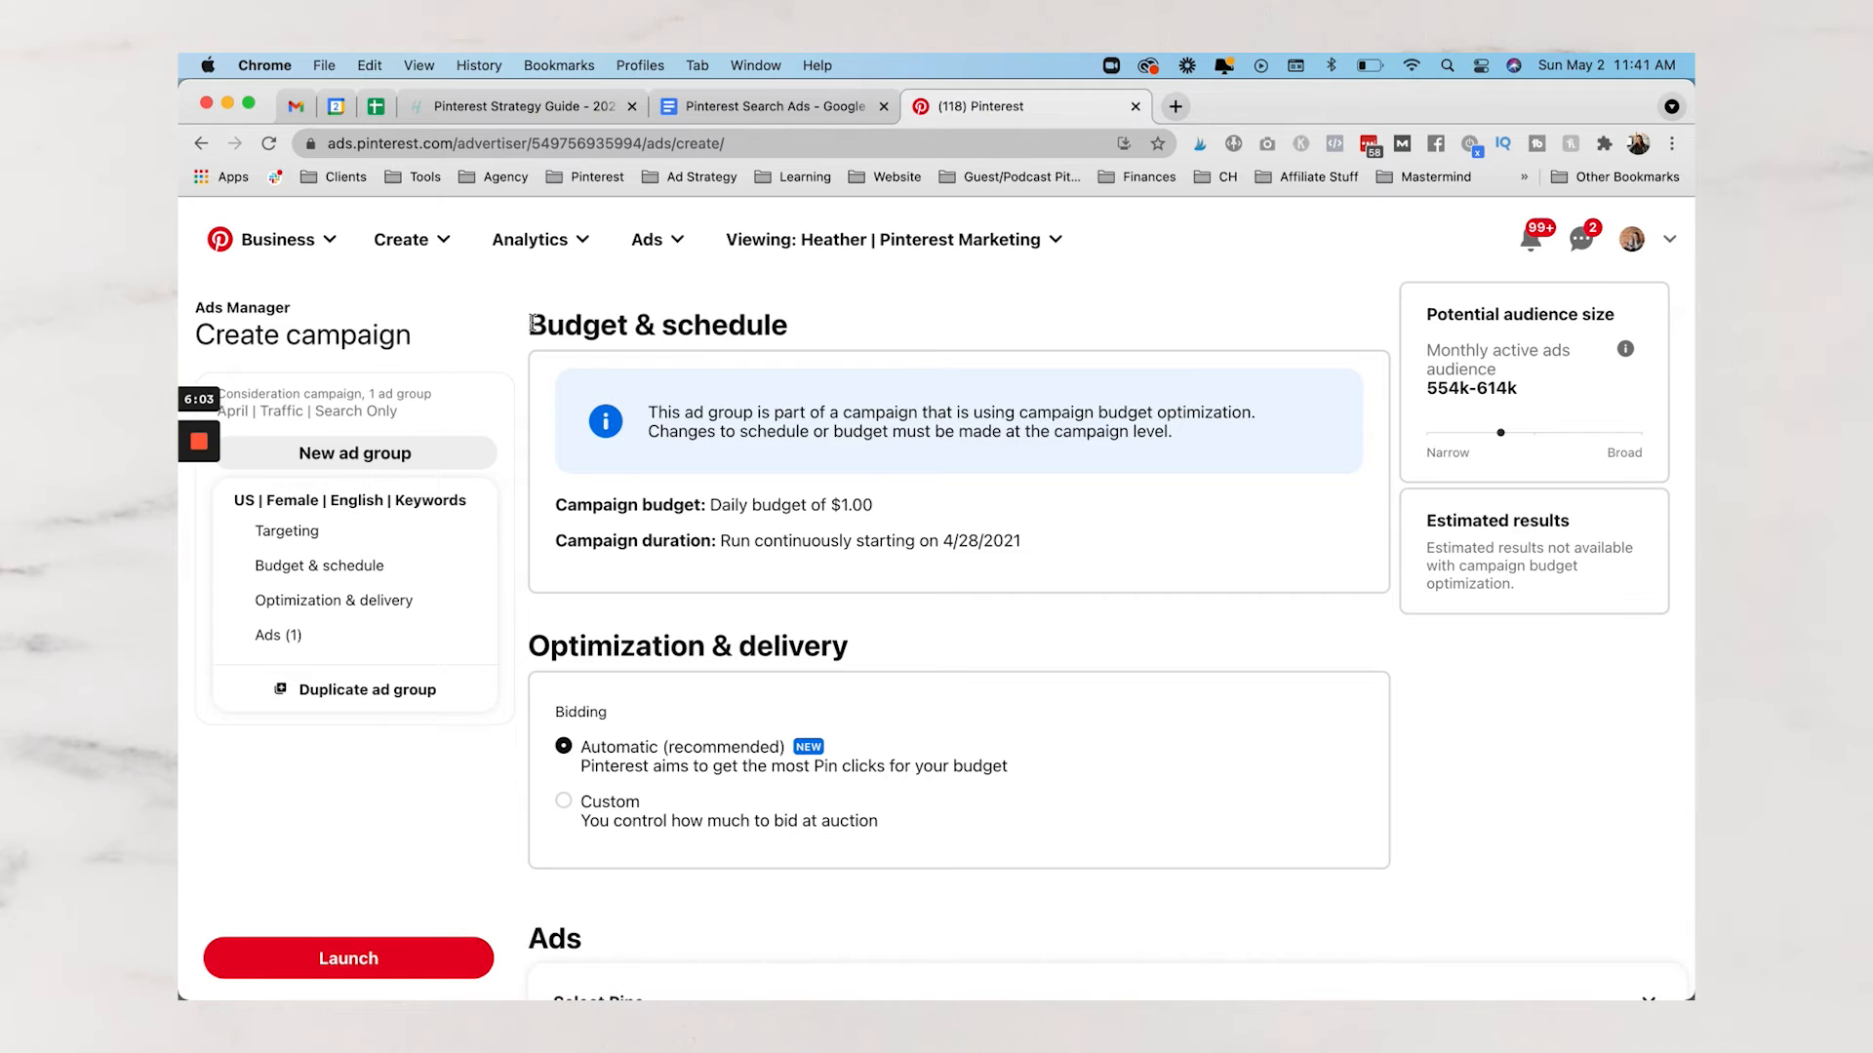
pyautogui.moveTo(676, 308); pyautogui.dragTo(951, 493)
pyautogui.click(1034, 502)
pyautogui.scroll(-3, 1034, 502)
pyautogui.scroll(-2, 1035, 495)
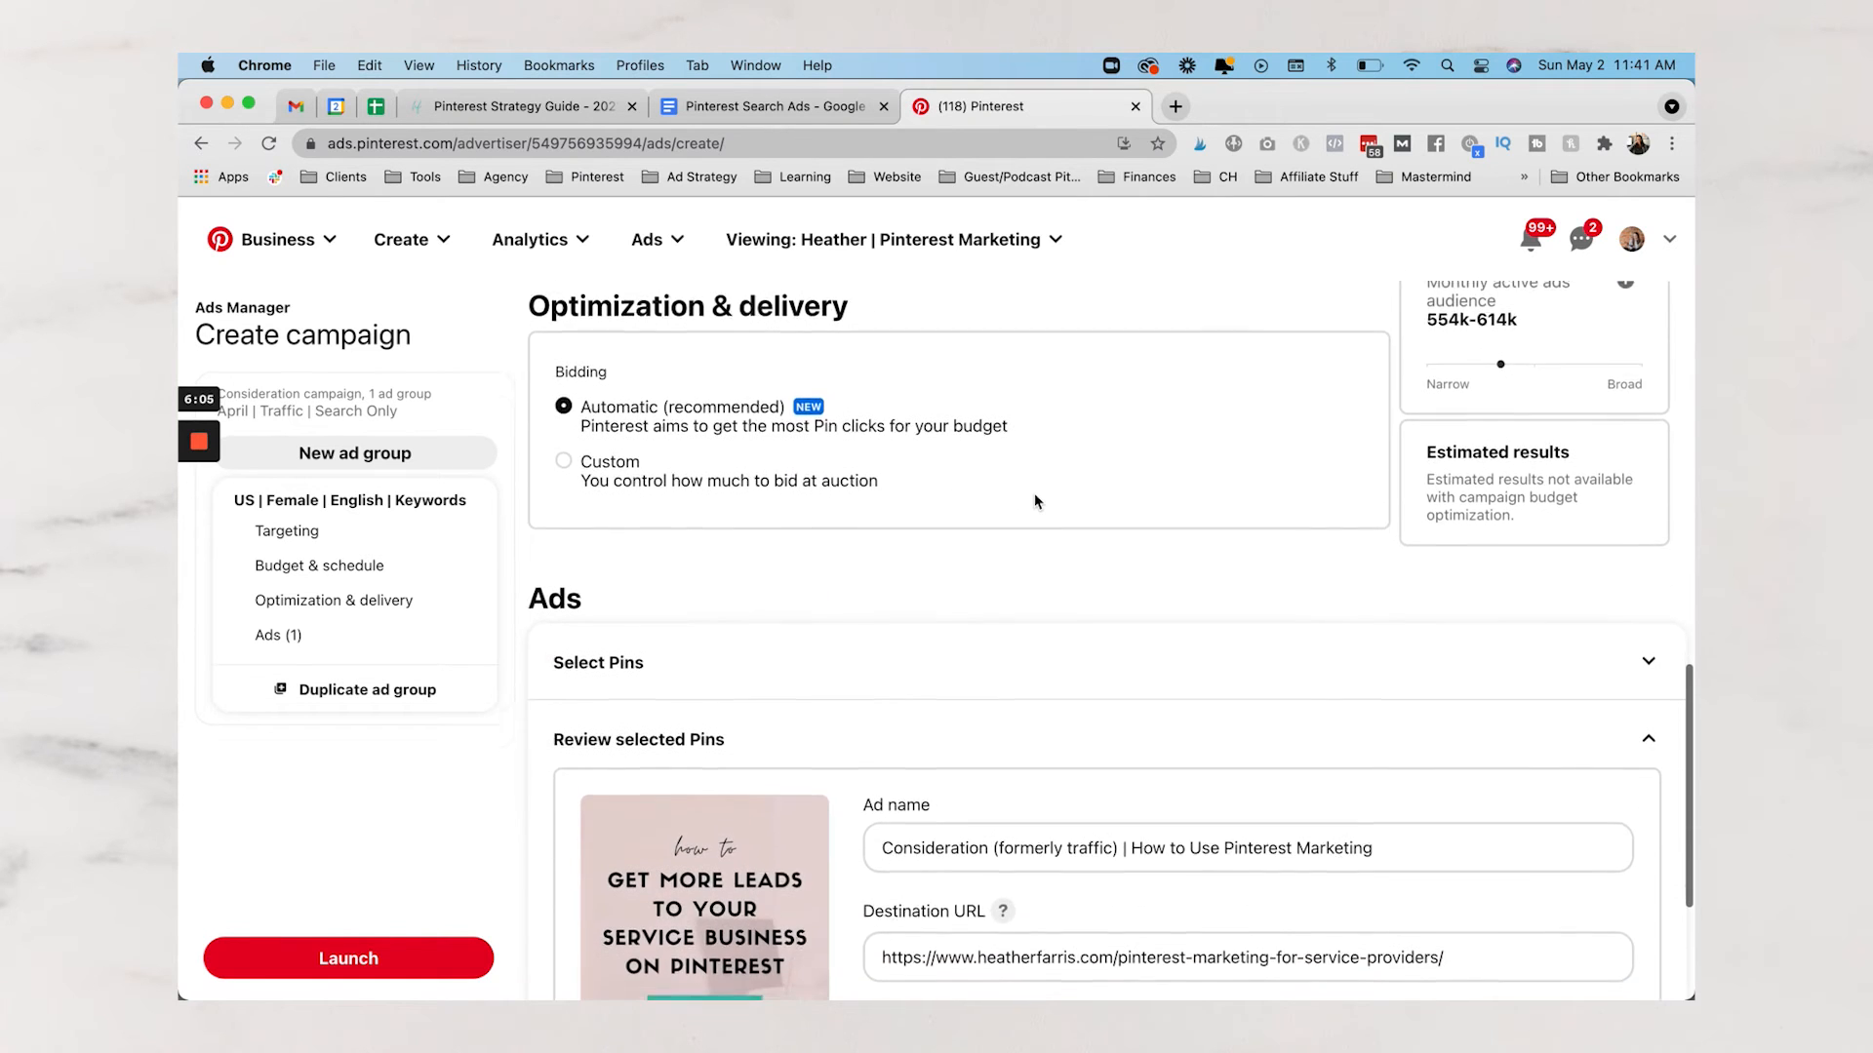
pyautogui.scroll(1, 1035, 496)
pyautogui.moveTo(535, 291); pyautogui.dragTo(972, 475)
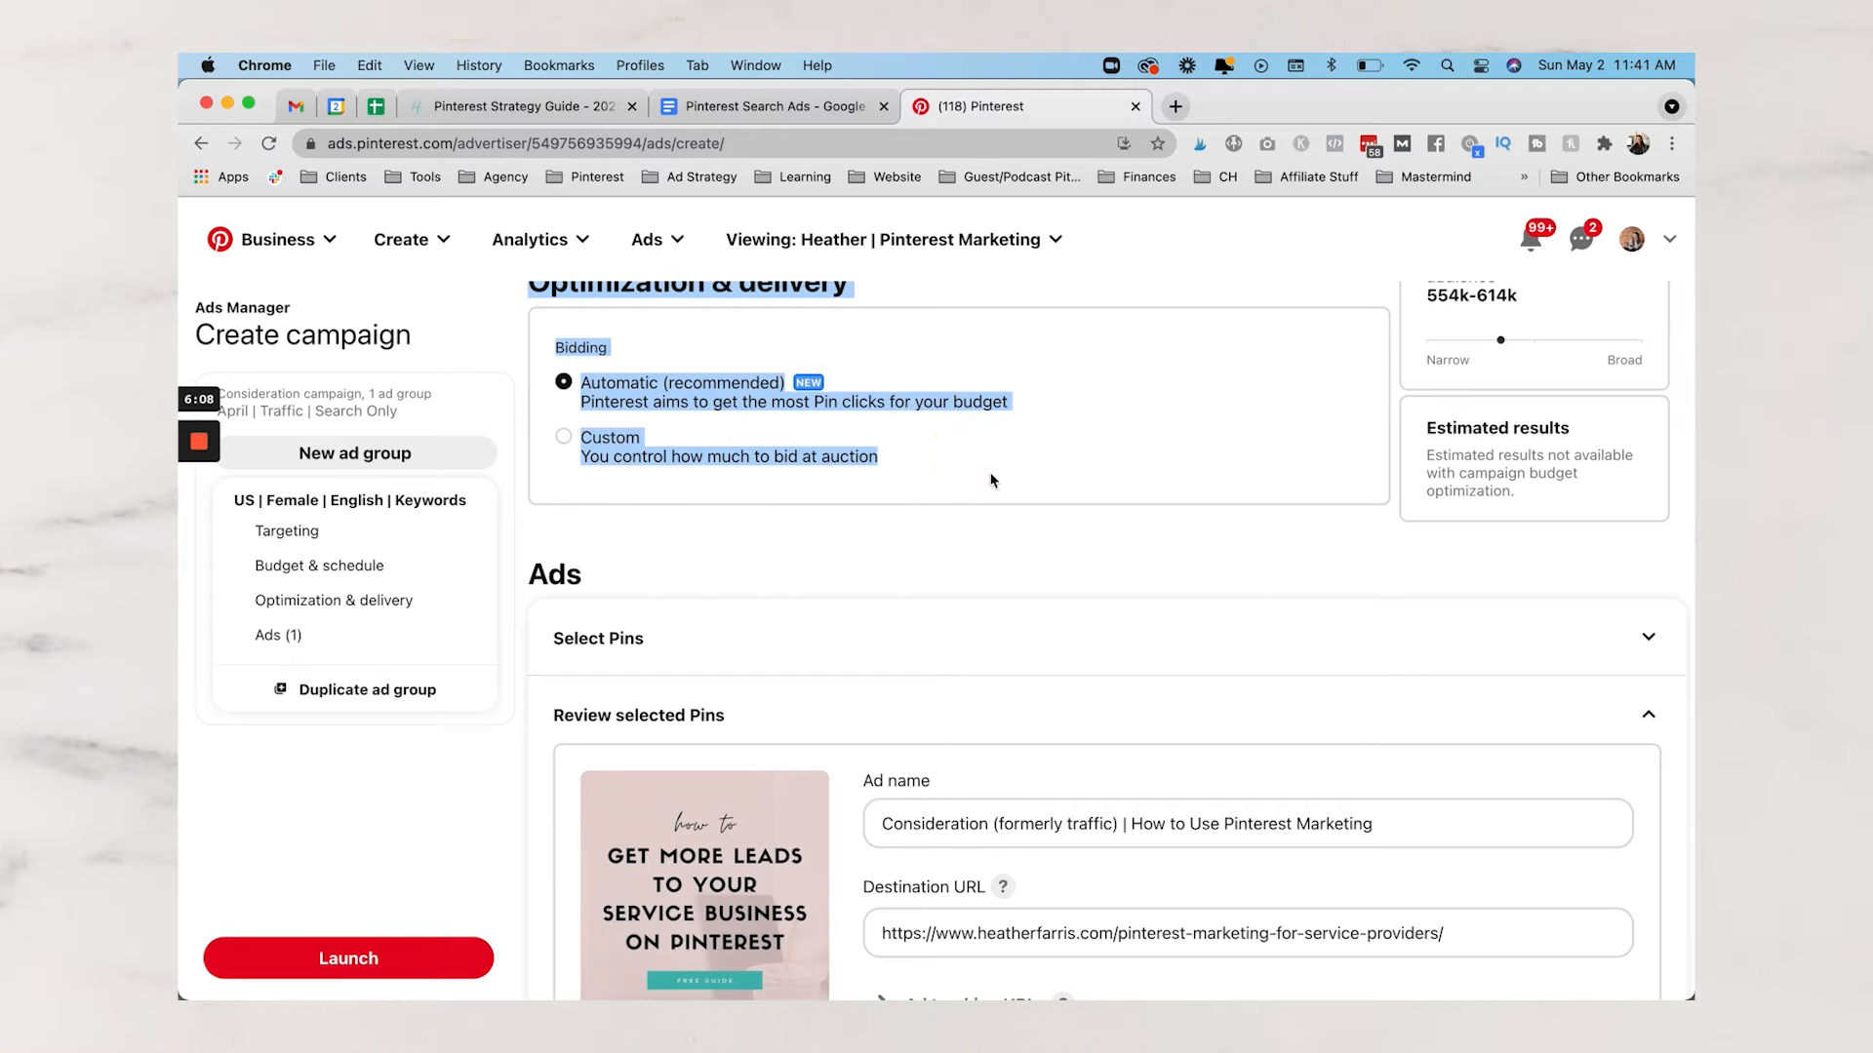
pyautogui.click(1026, 470)
pyautogui.scroll(-3, 1026, 470)
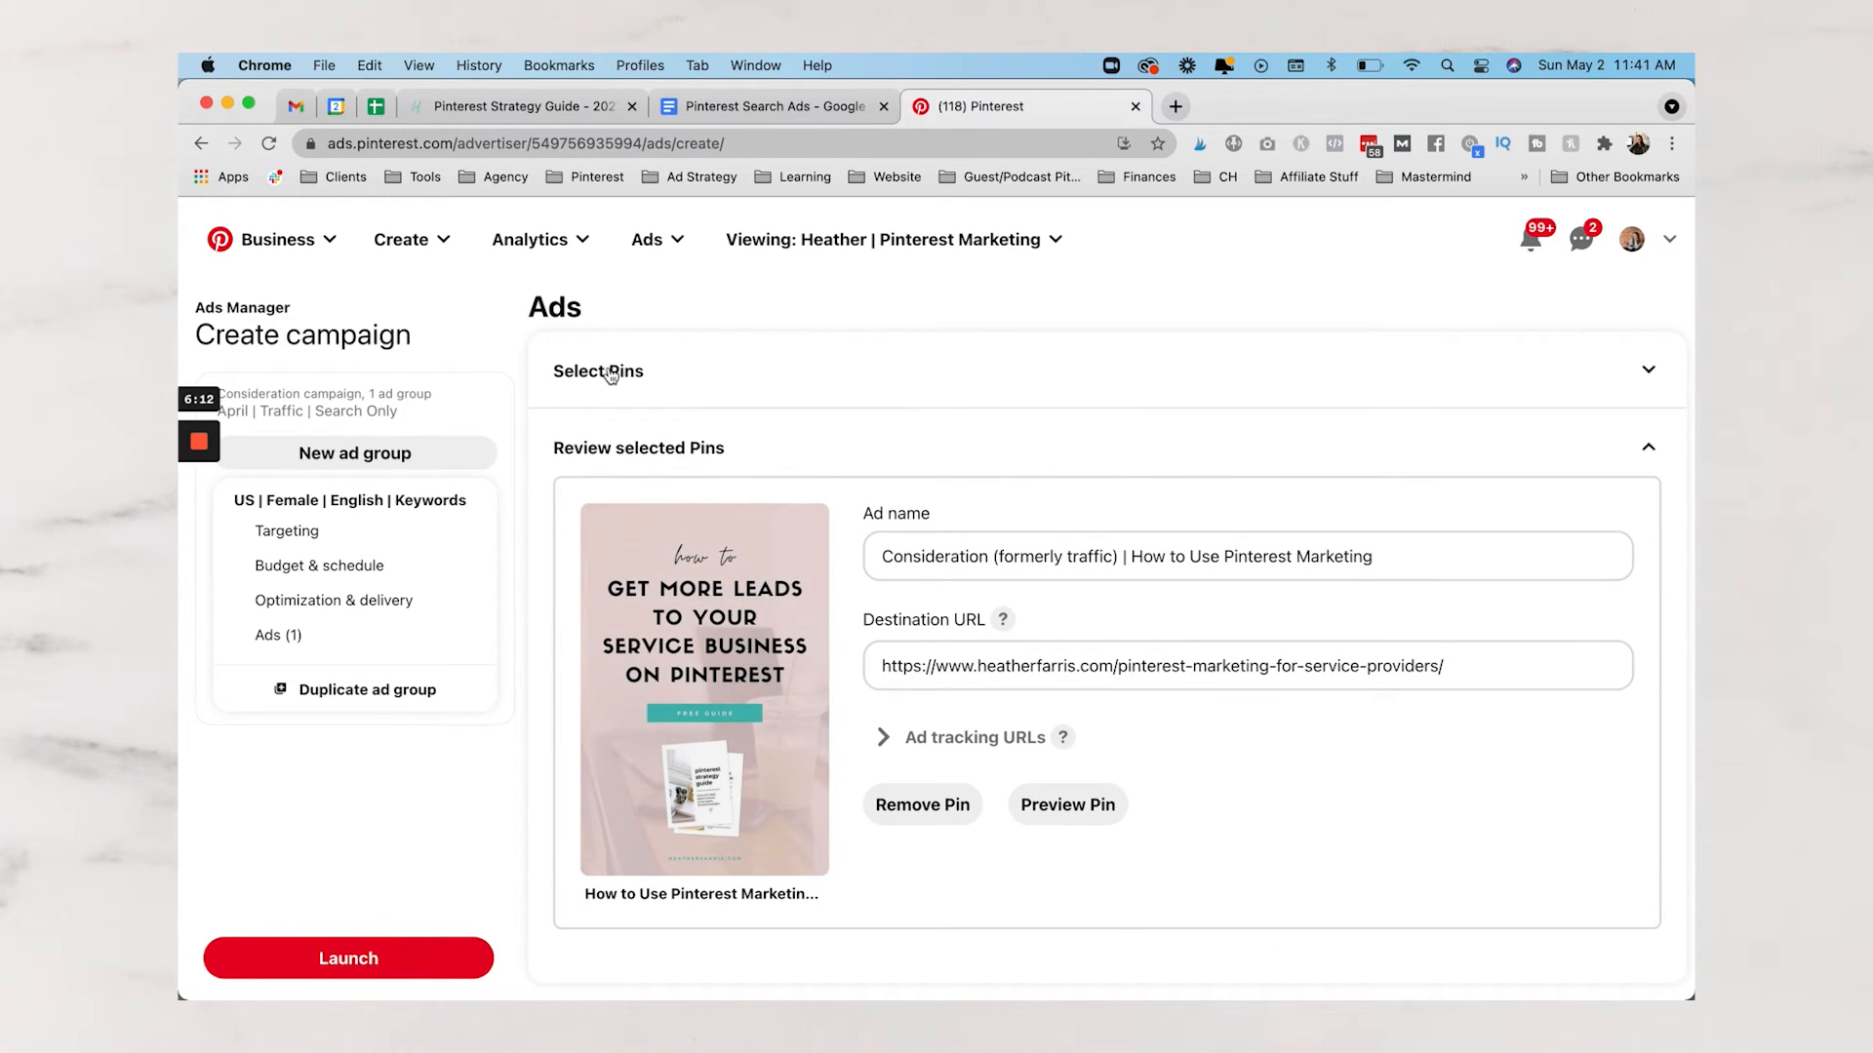
pyautogui.click(609, 373)
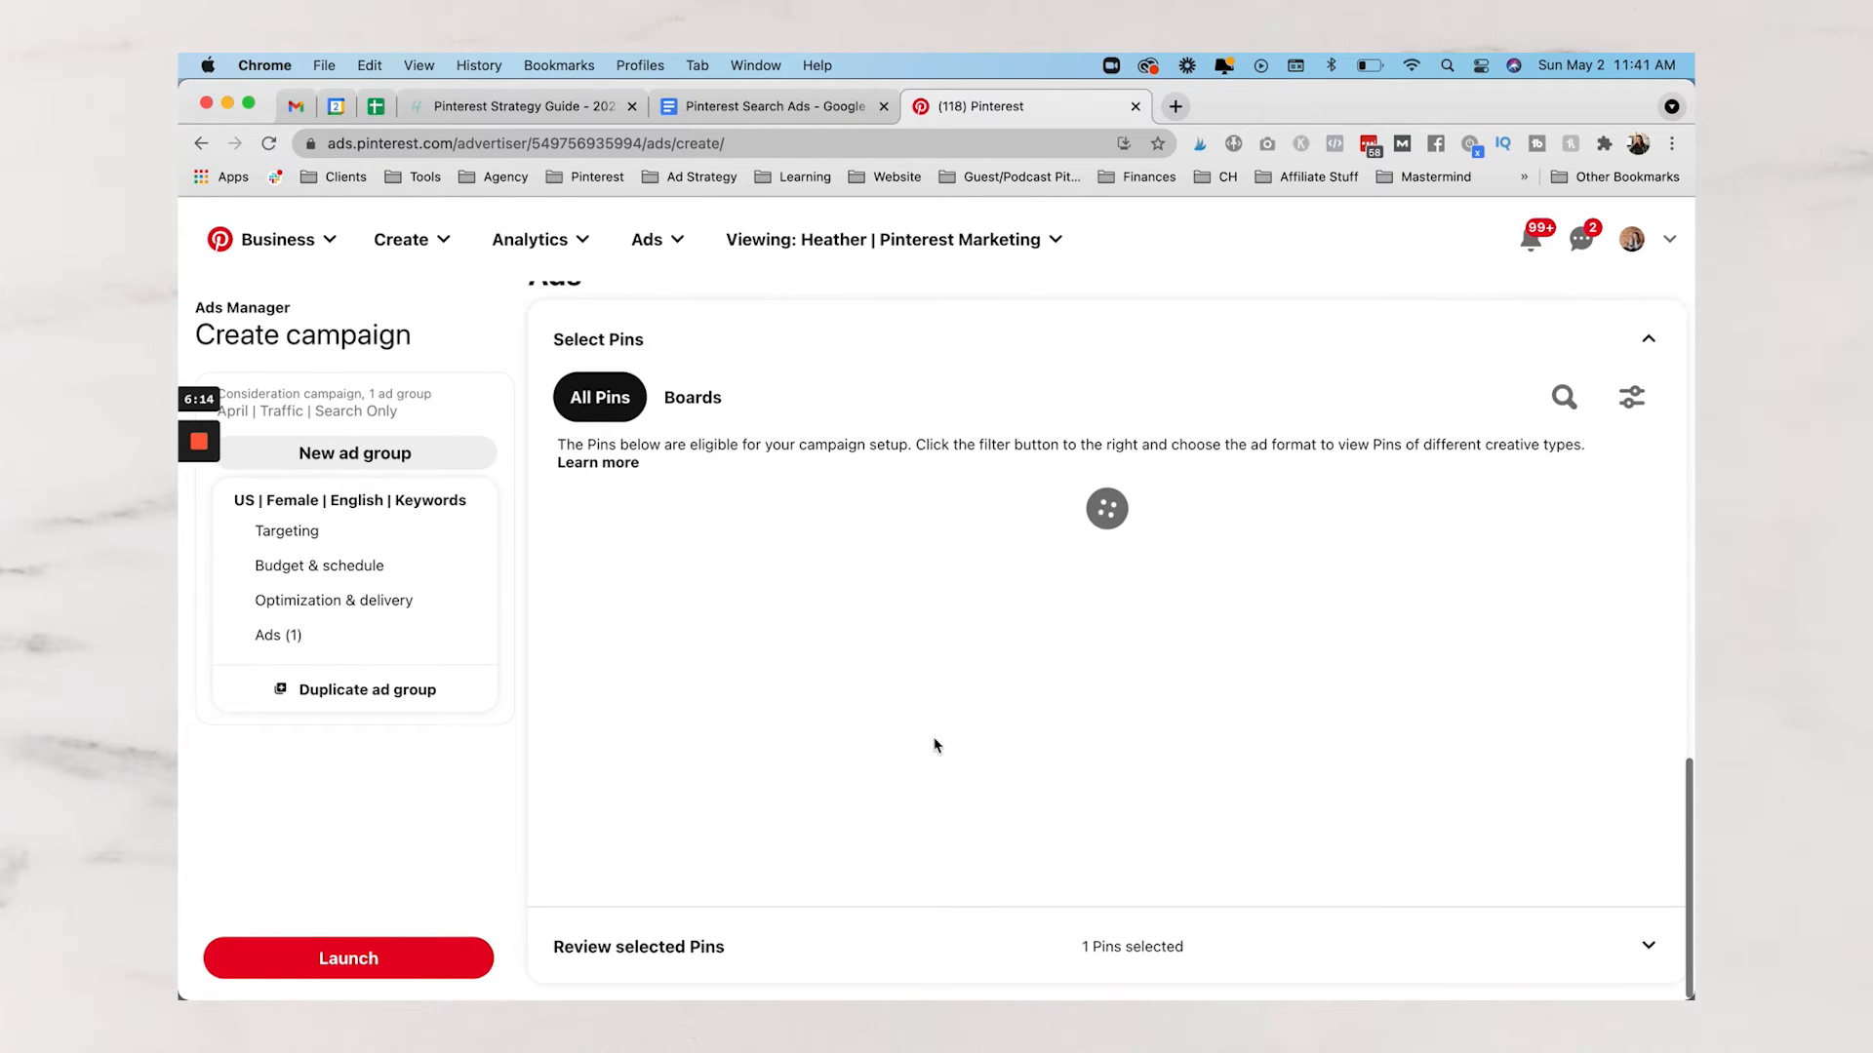
pyautogui.scroll(-6, 857, 565)
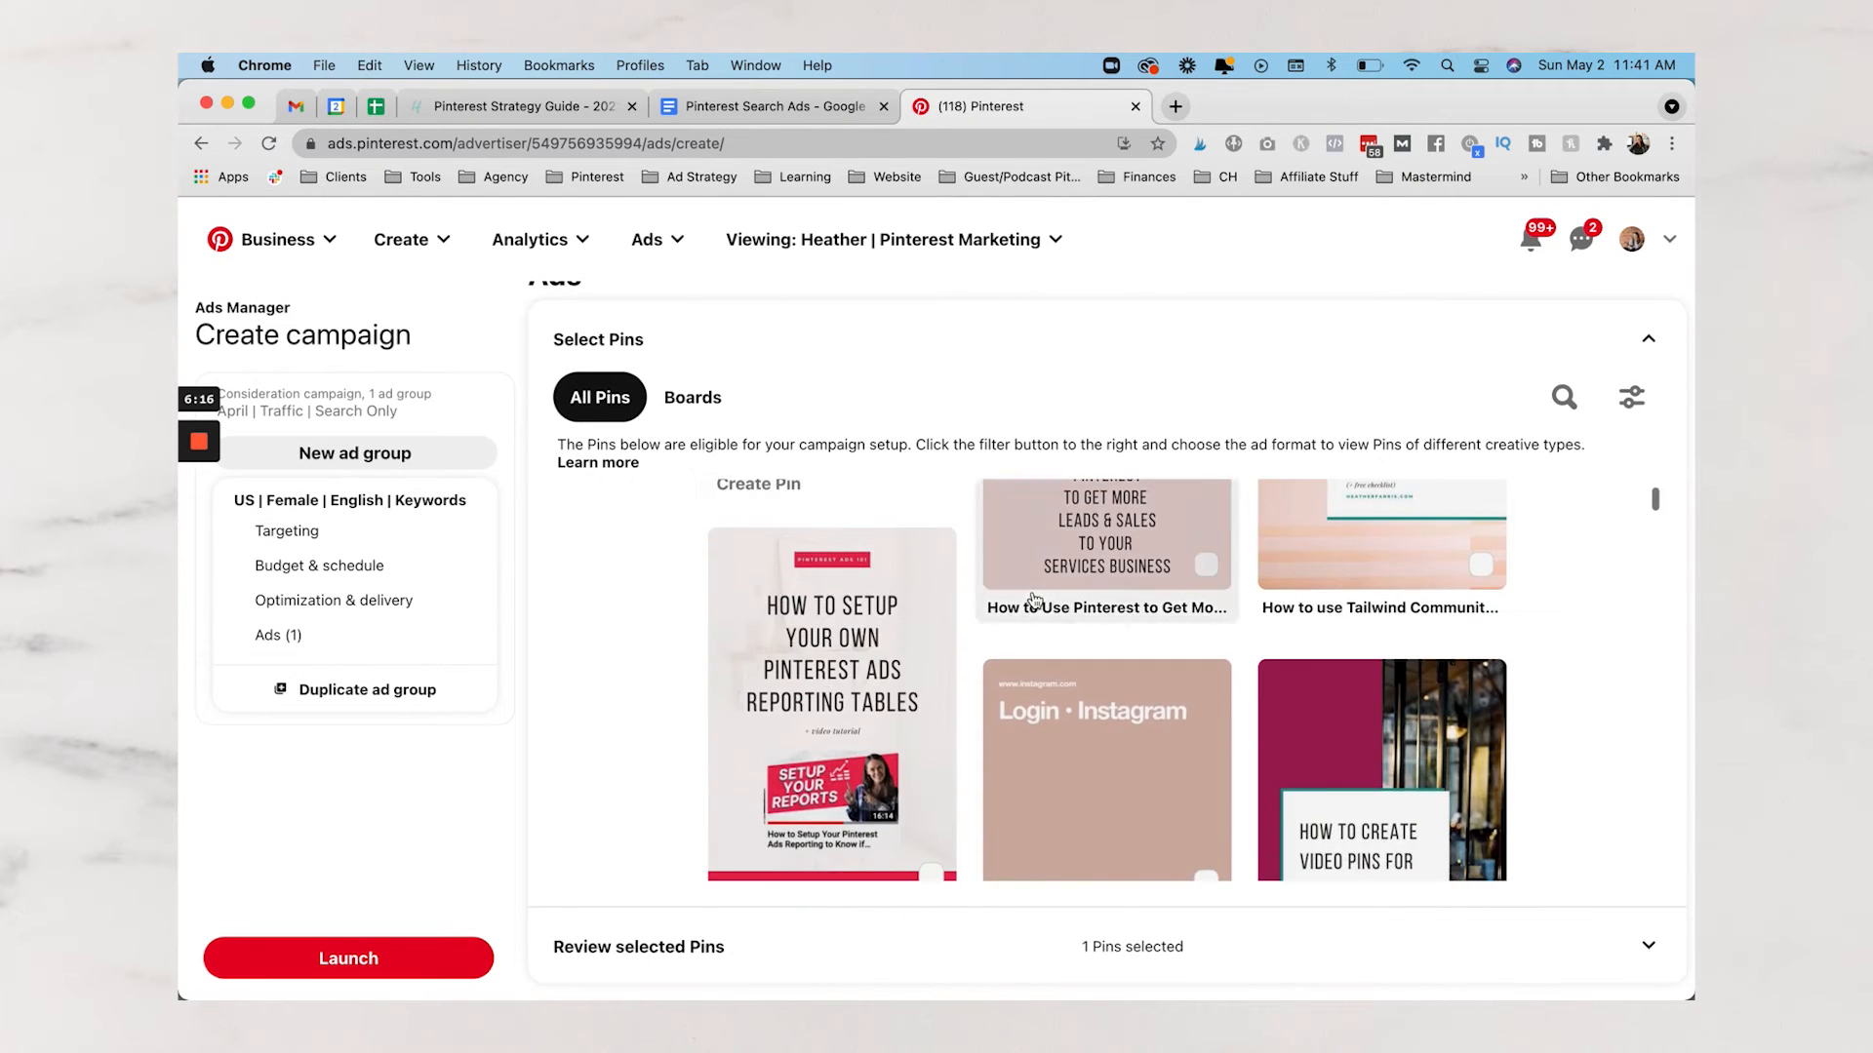
pyautogui.scroll(-5, 1035, 601)
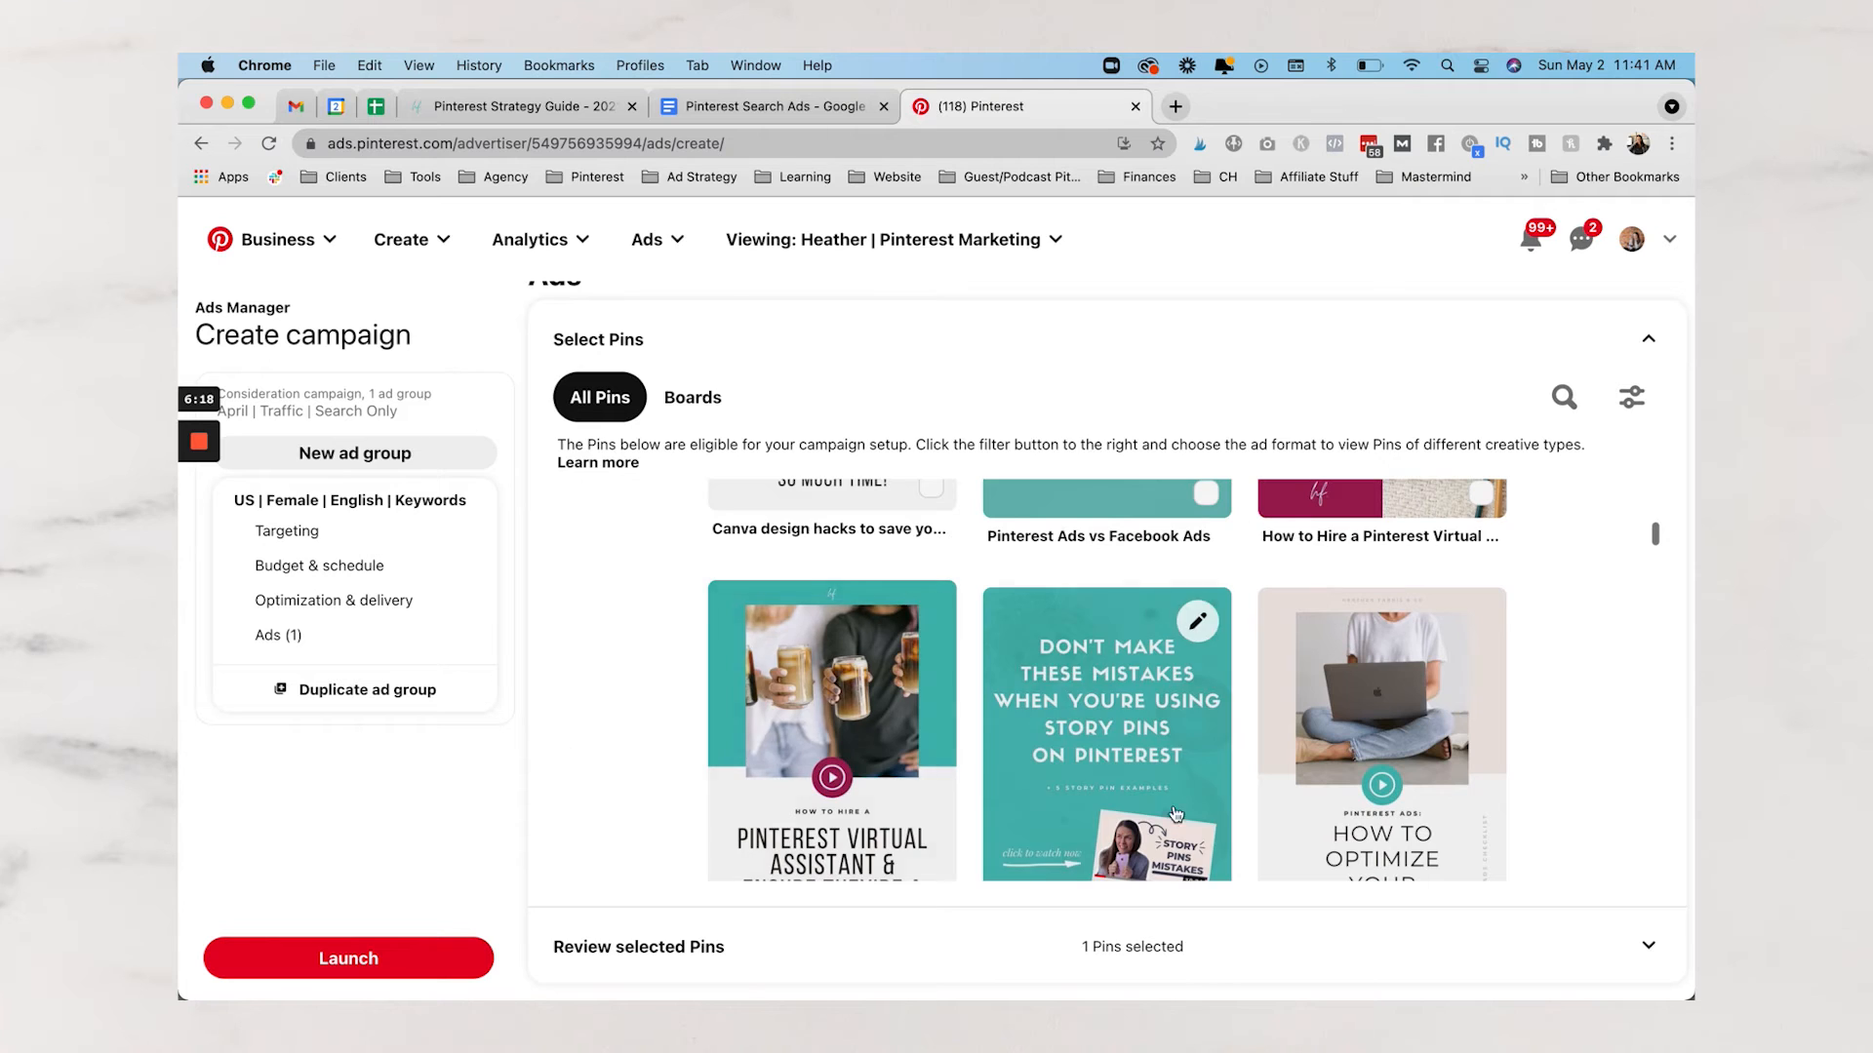
pyautogui.click(616, 341)
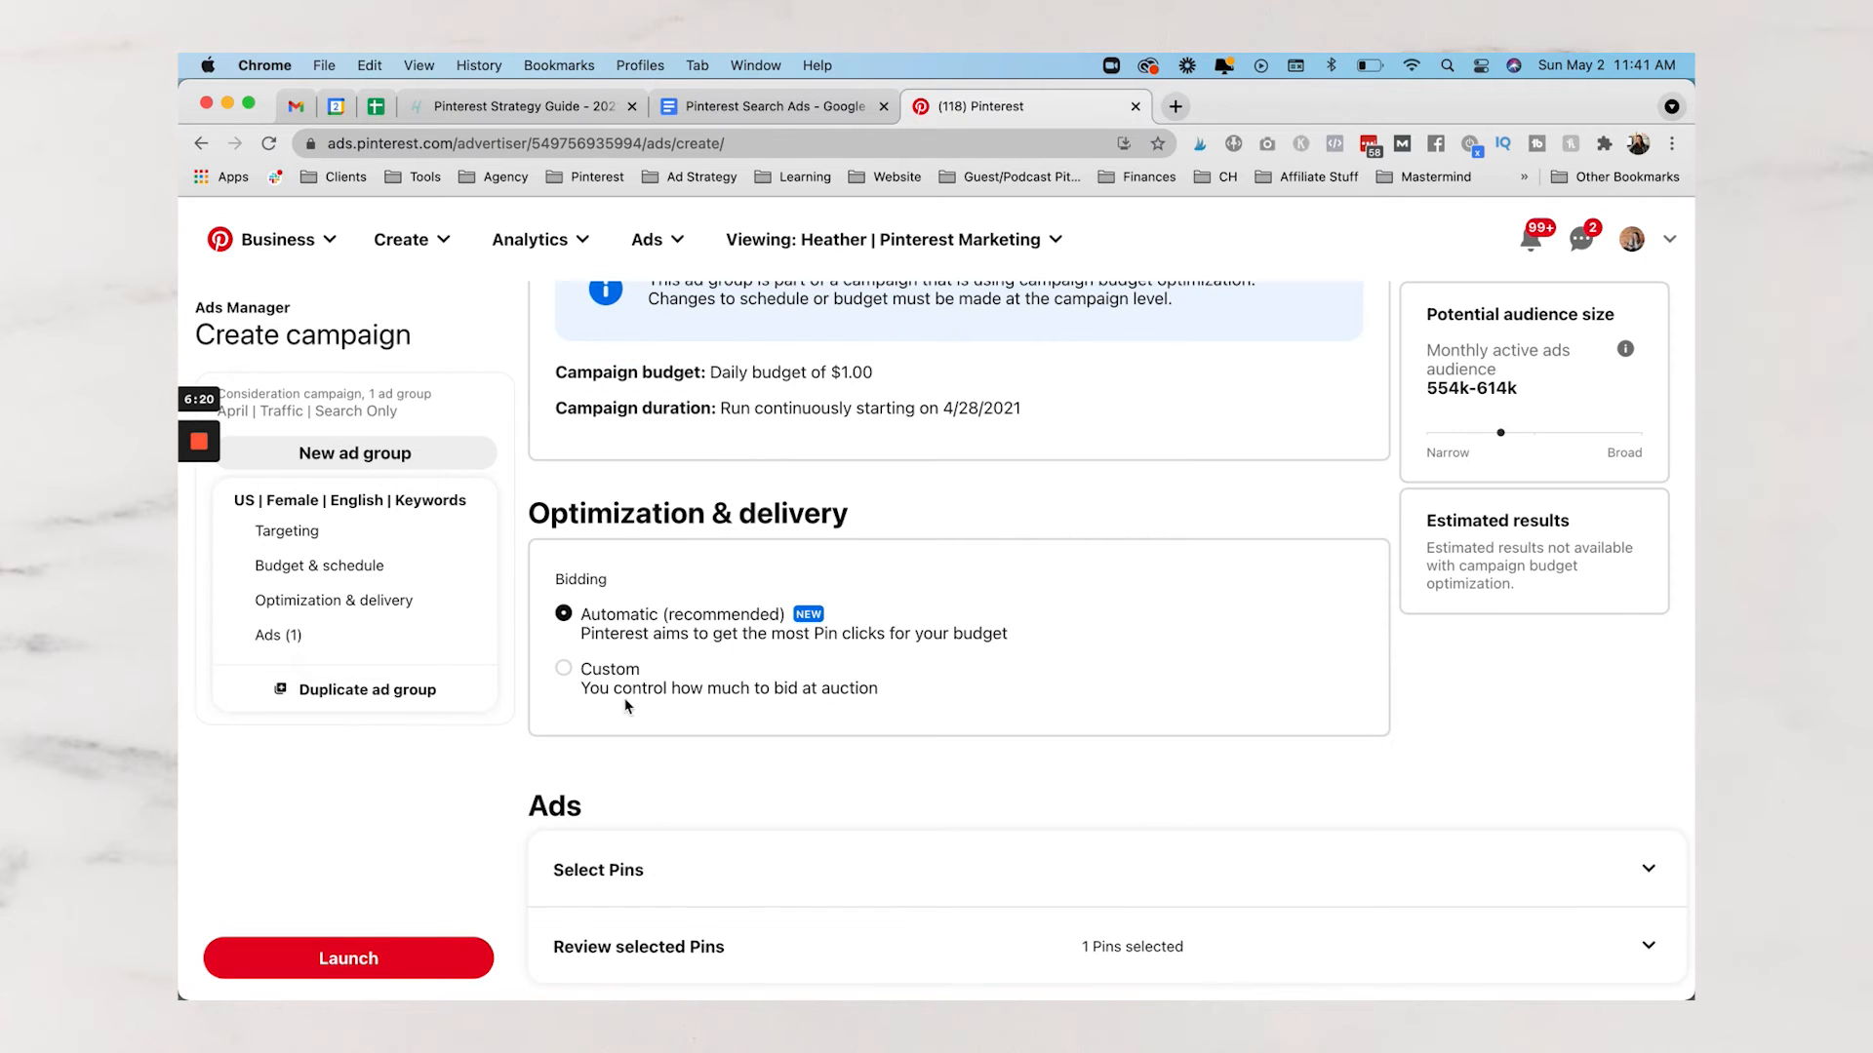
pyautogui.click(651, 948)
pyautogui.scroll(-5, 836, 824)
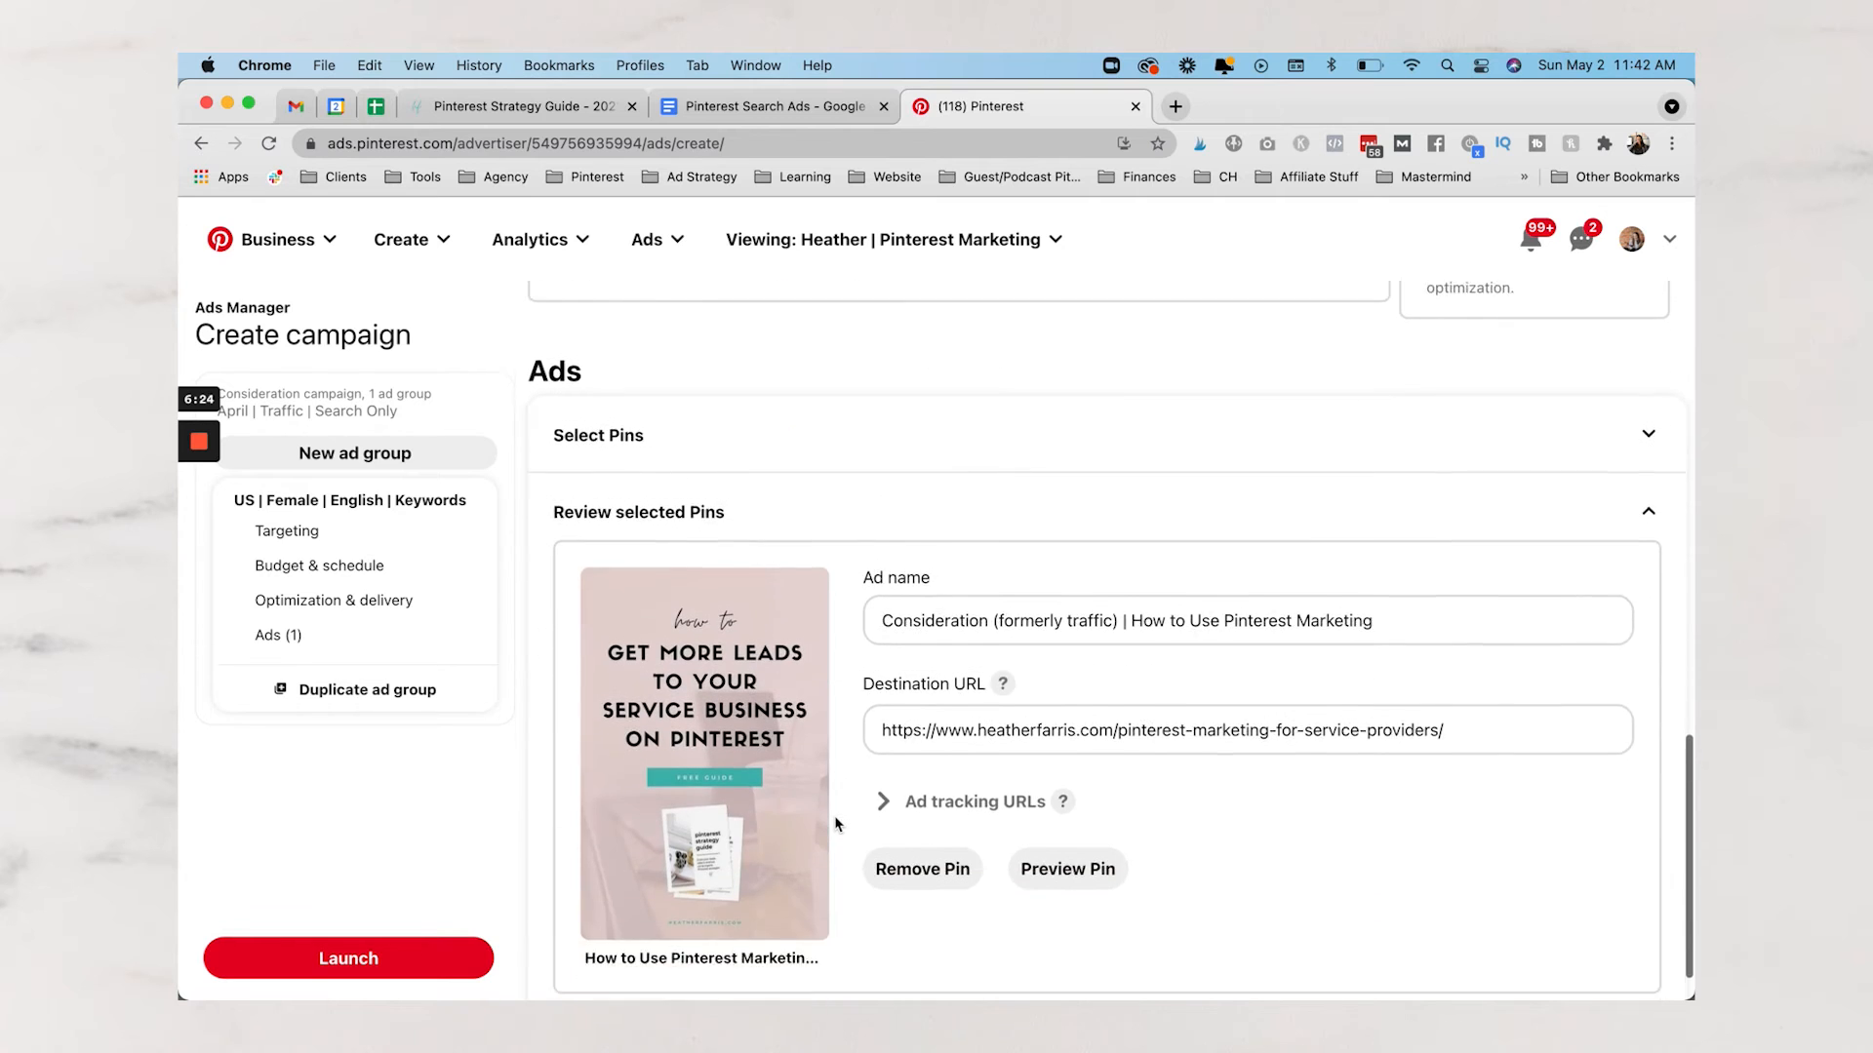
pyautogui.scroll(-1, 836, 824)
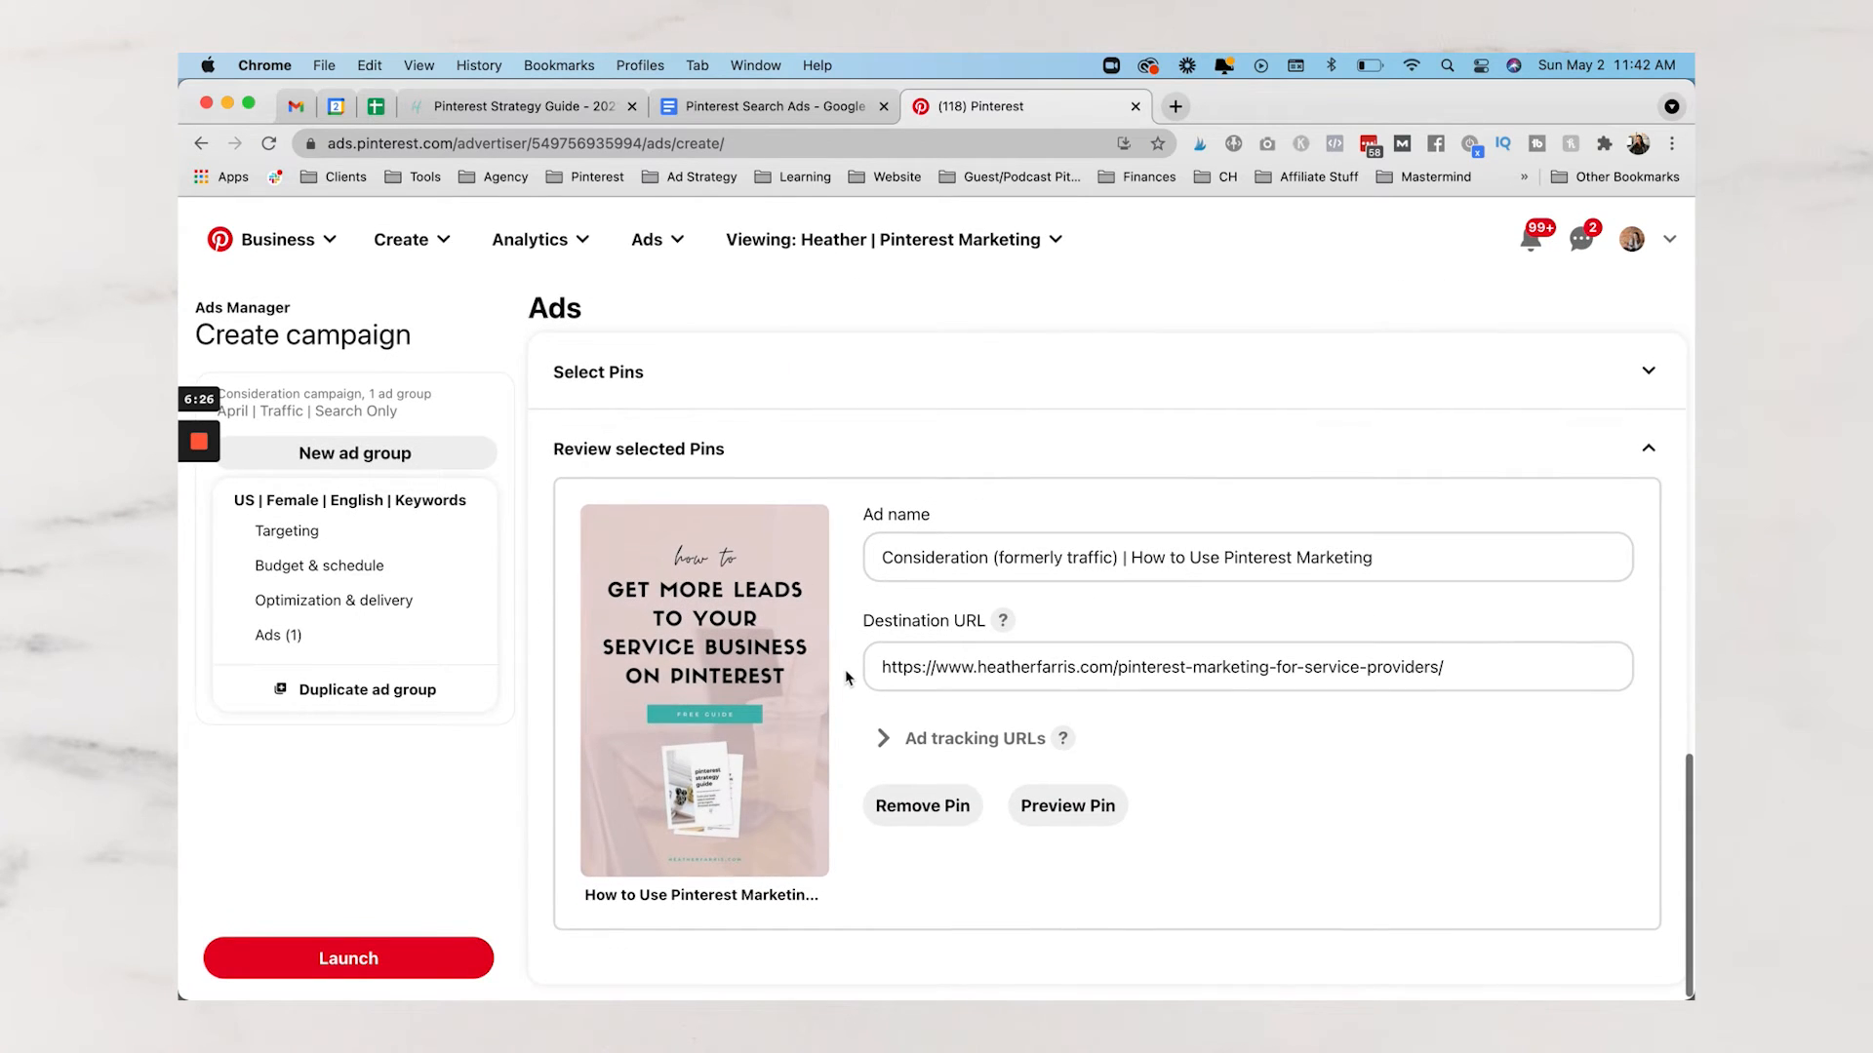
pyautogui.click(1128, 668)
pyautogui.press('super+a')
pyautogui.click(1109, 561)
pyautogui.press('super+a')
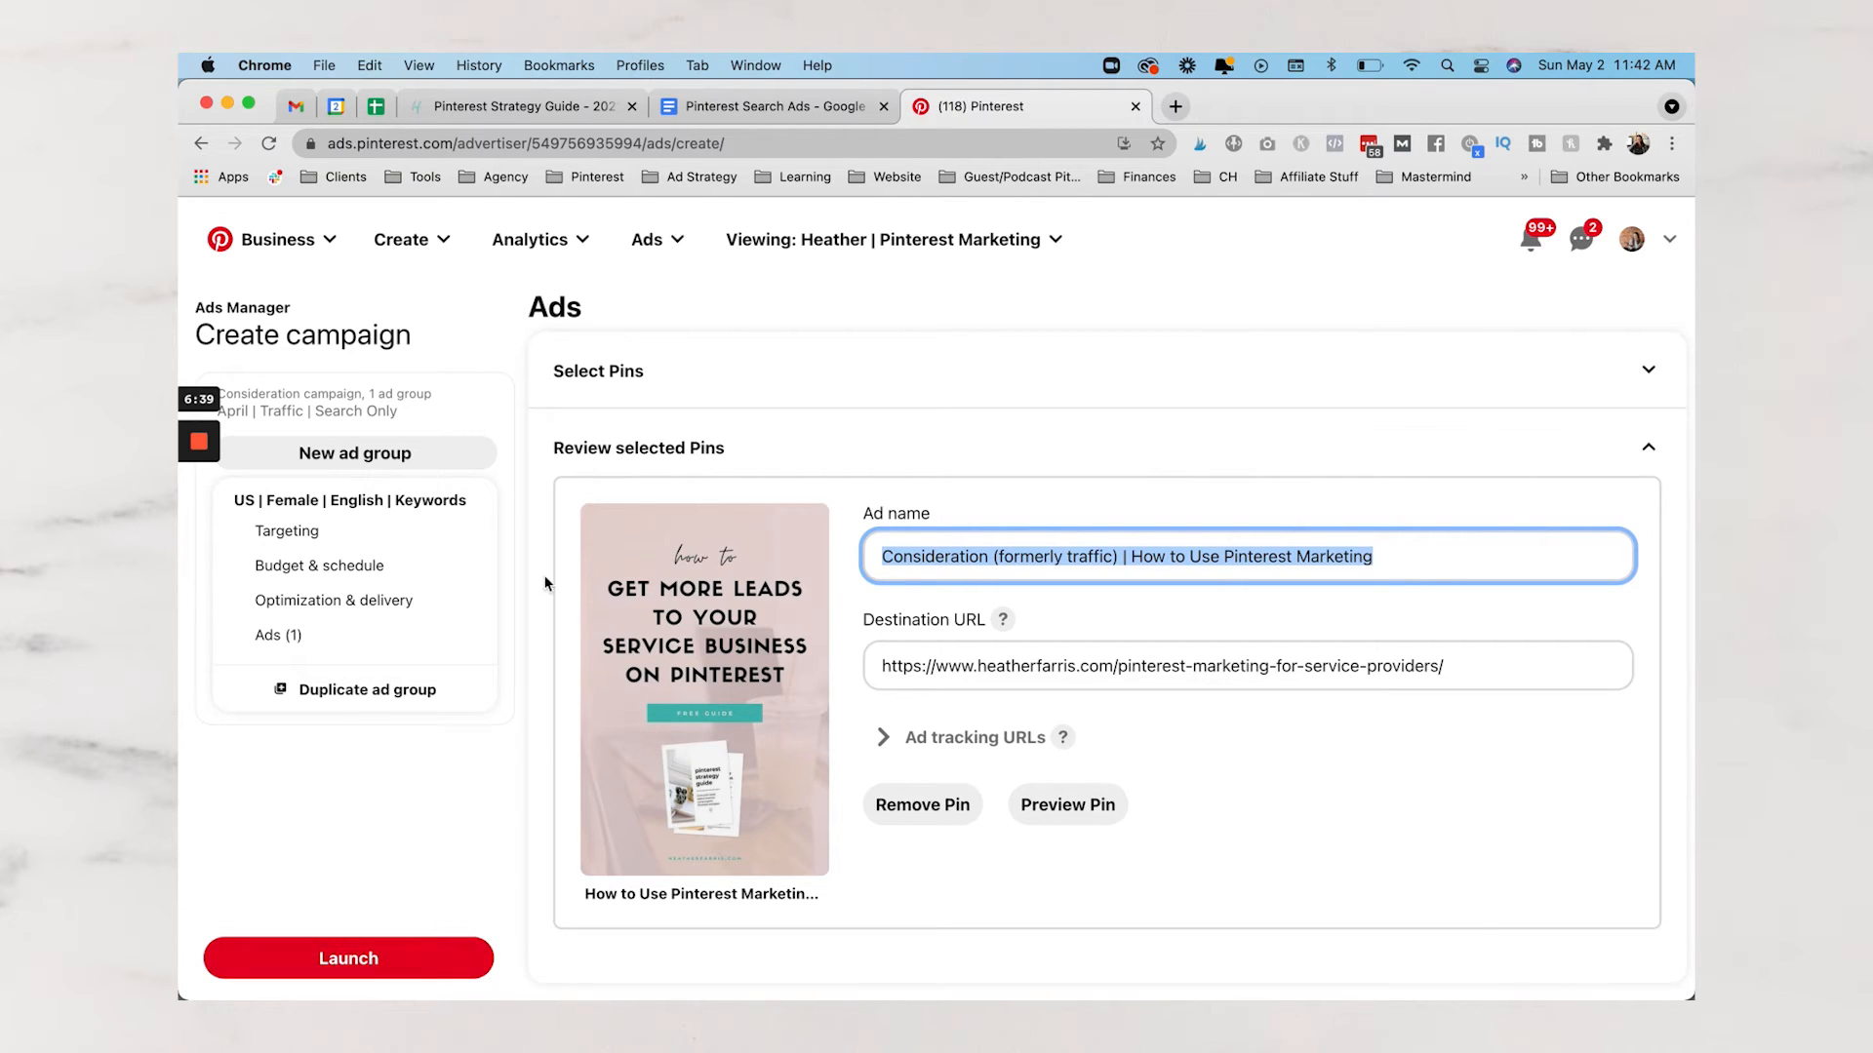
pyautogui.click(664, 240)
# Leave the unsaved campaign for the Reporting table, then switch to the Pinterest Strategy Guide page
pyautogui.click(654, 376)
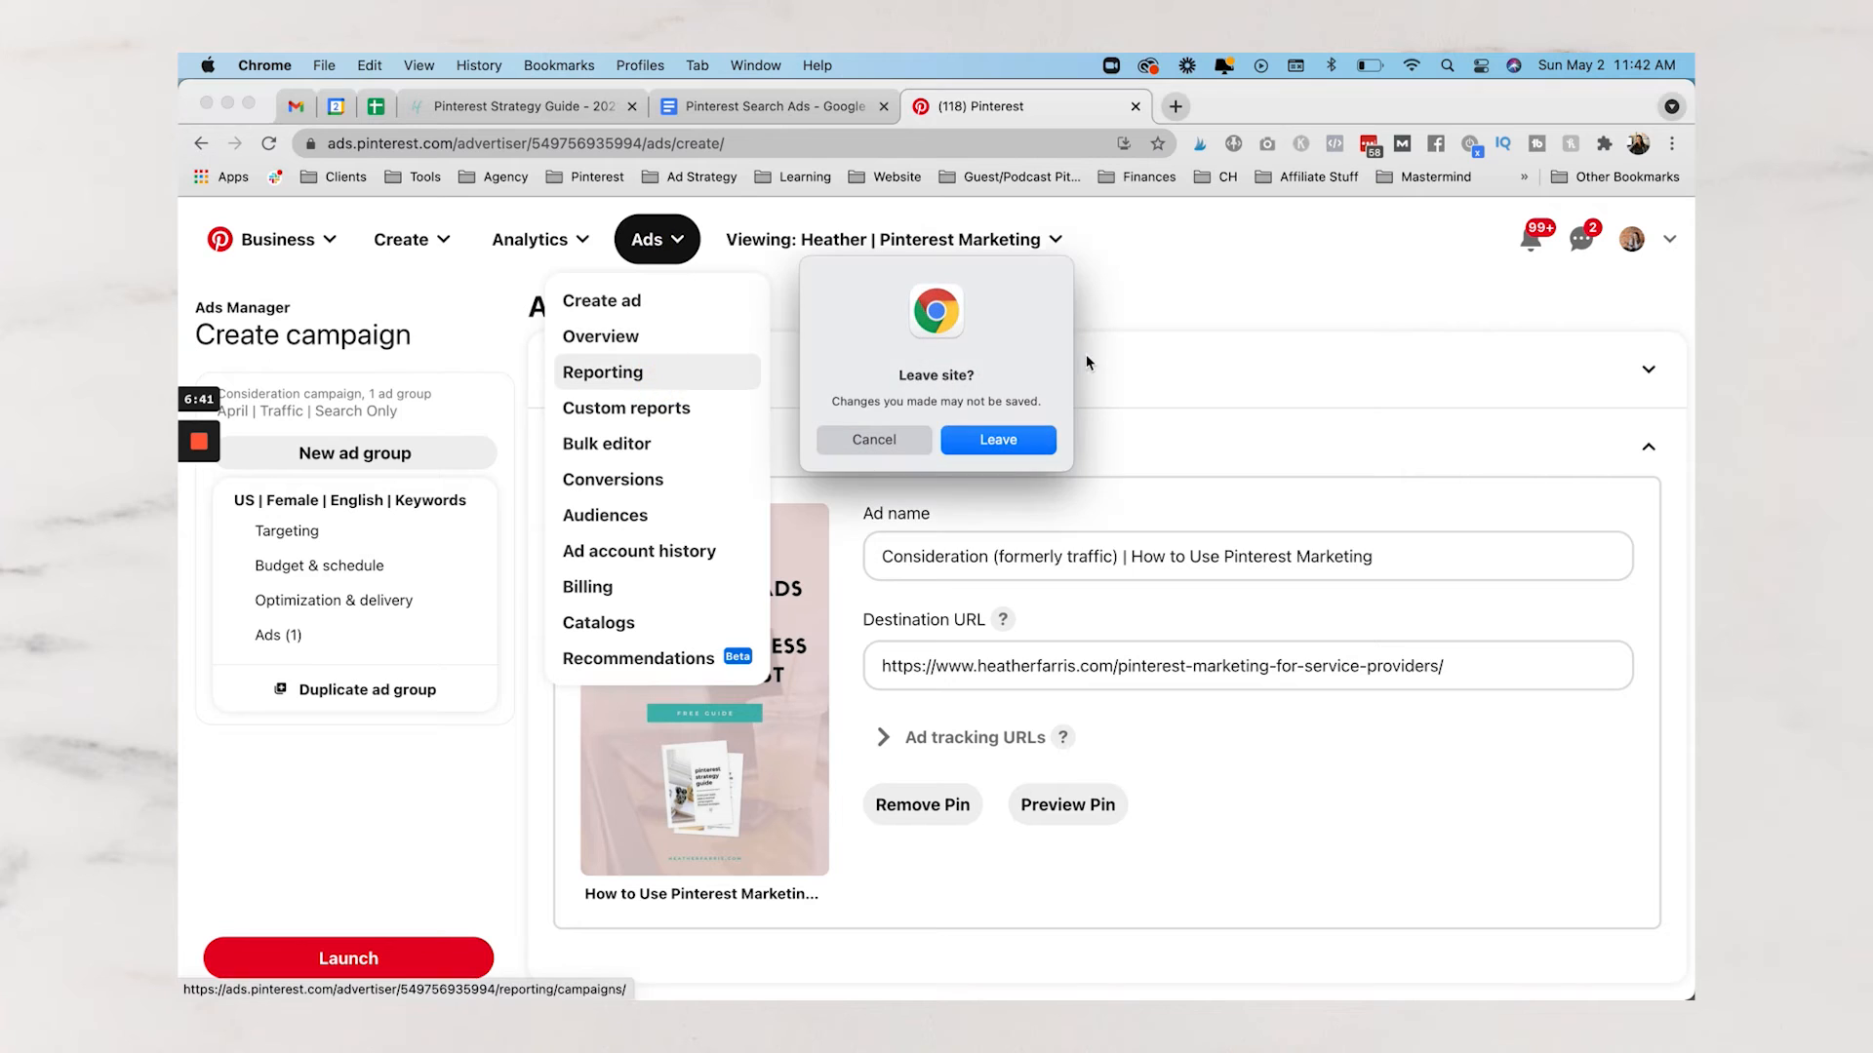
pyautogui.click(989, 451)
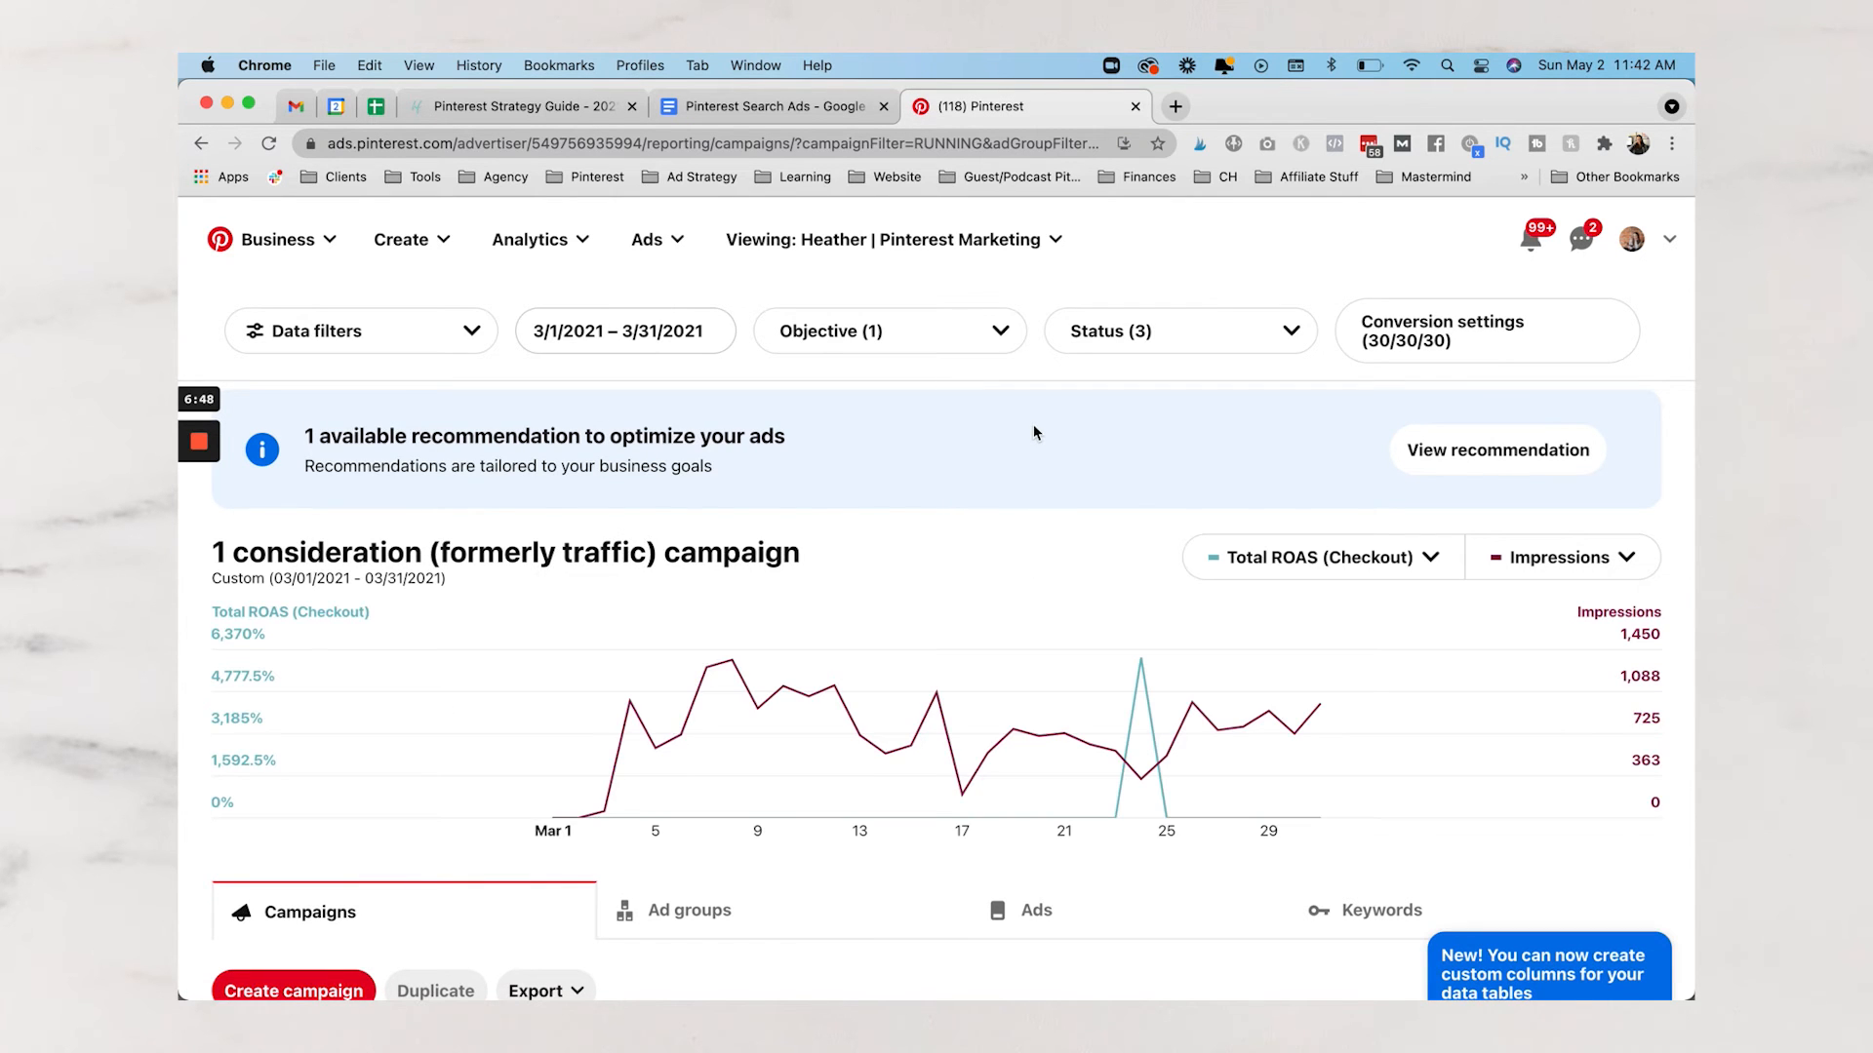
pyautogui.scroll(-5, 1033, 424)
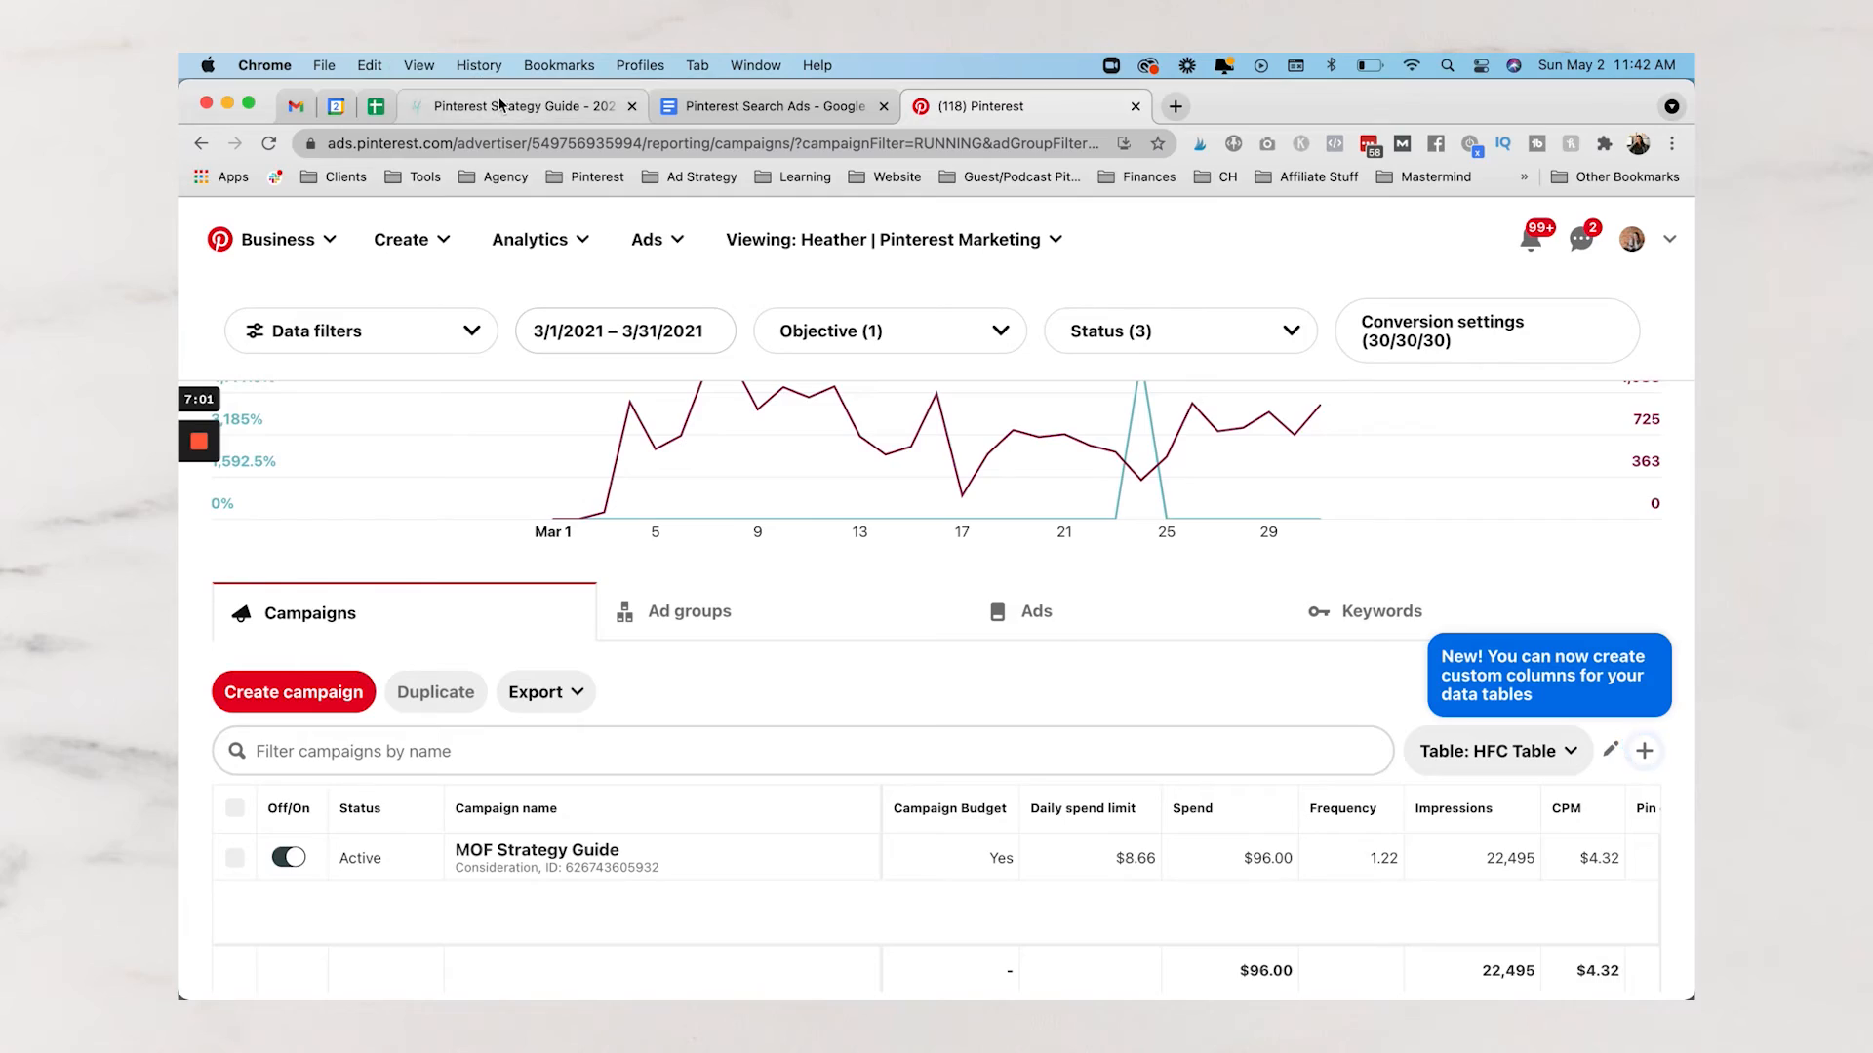
pyautogui.click(512, 105)
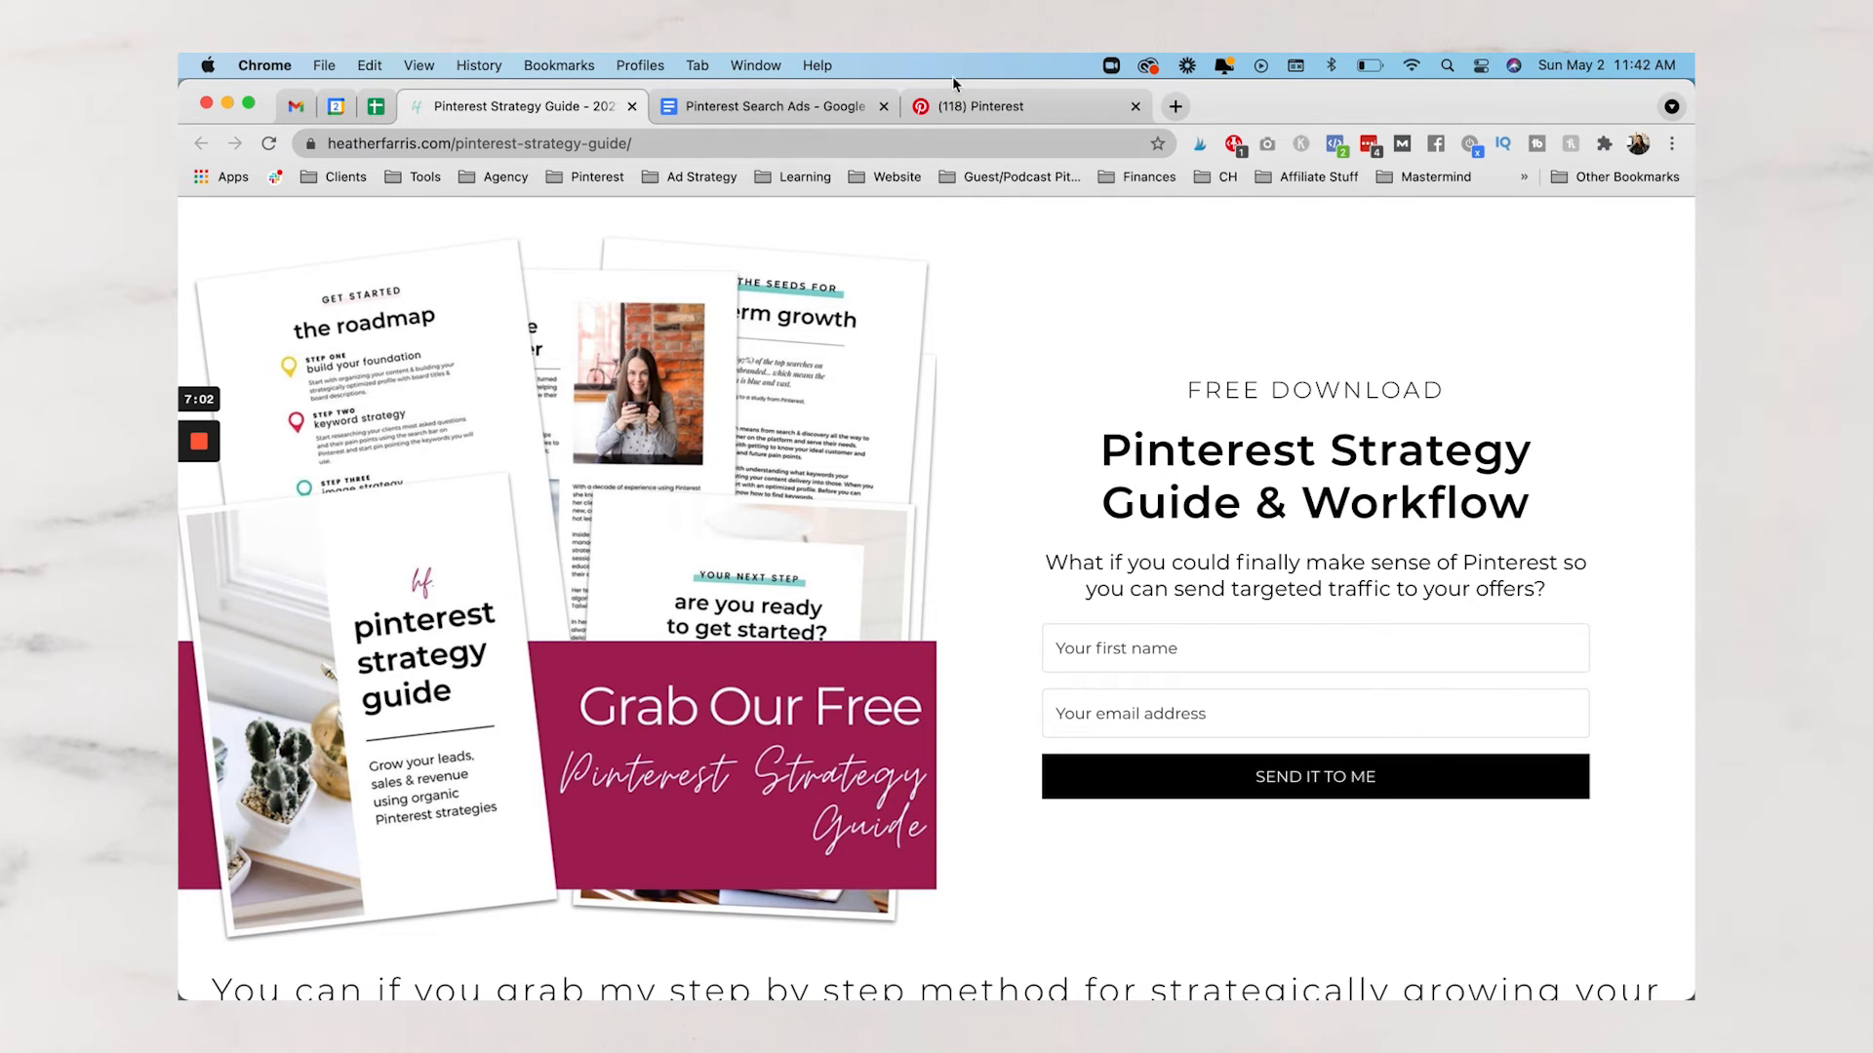
# Return to the Pinterest Ads report showing March 2021 daily impressions and Total ROAS (Checkout)
pyautogui.click(1015, 109)
pyautogui.scroll(-1, 973, 562)
pyautogui.scroll(5, 634, 585)
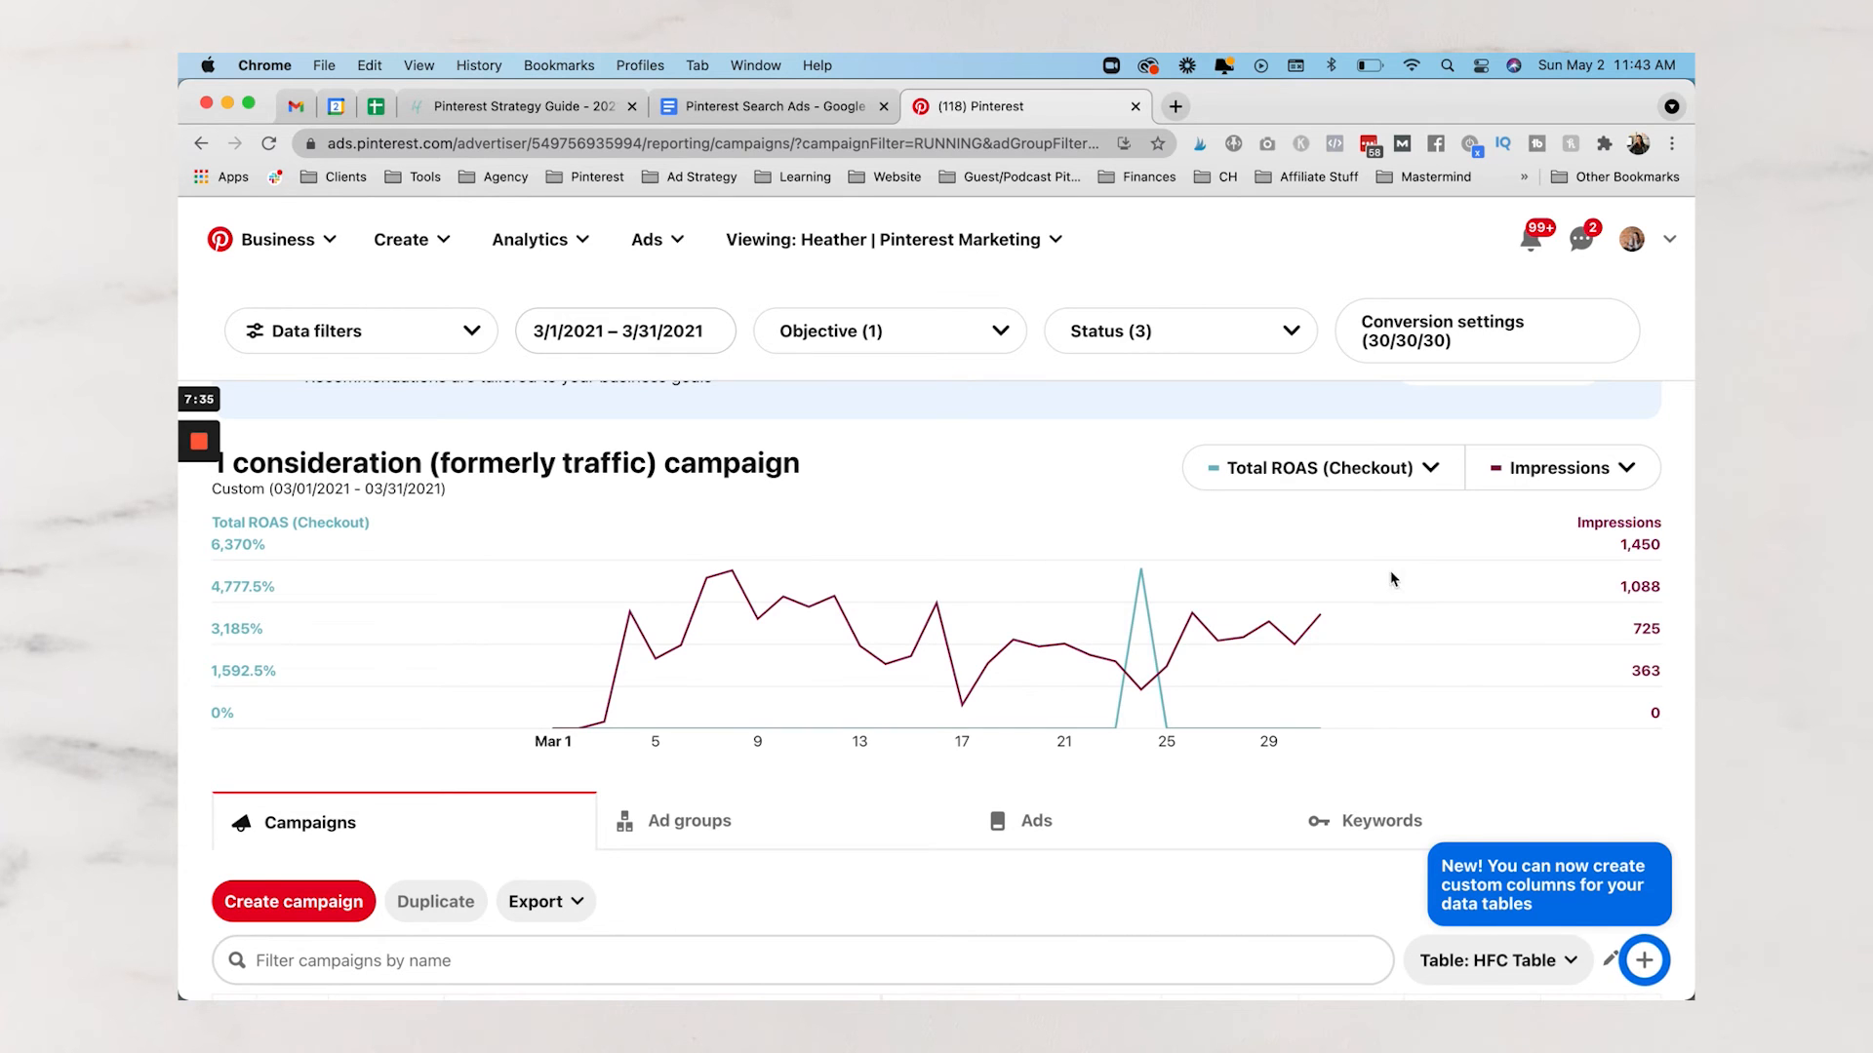
# Narrow the Campaign name and Campaign Budget columns to fit more metrics in the table
pyautogui.scroll(-5, 1092, 673)
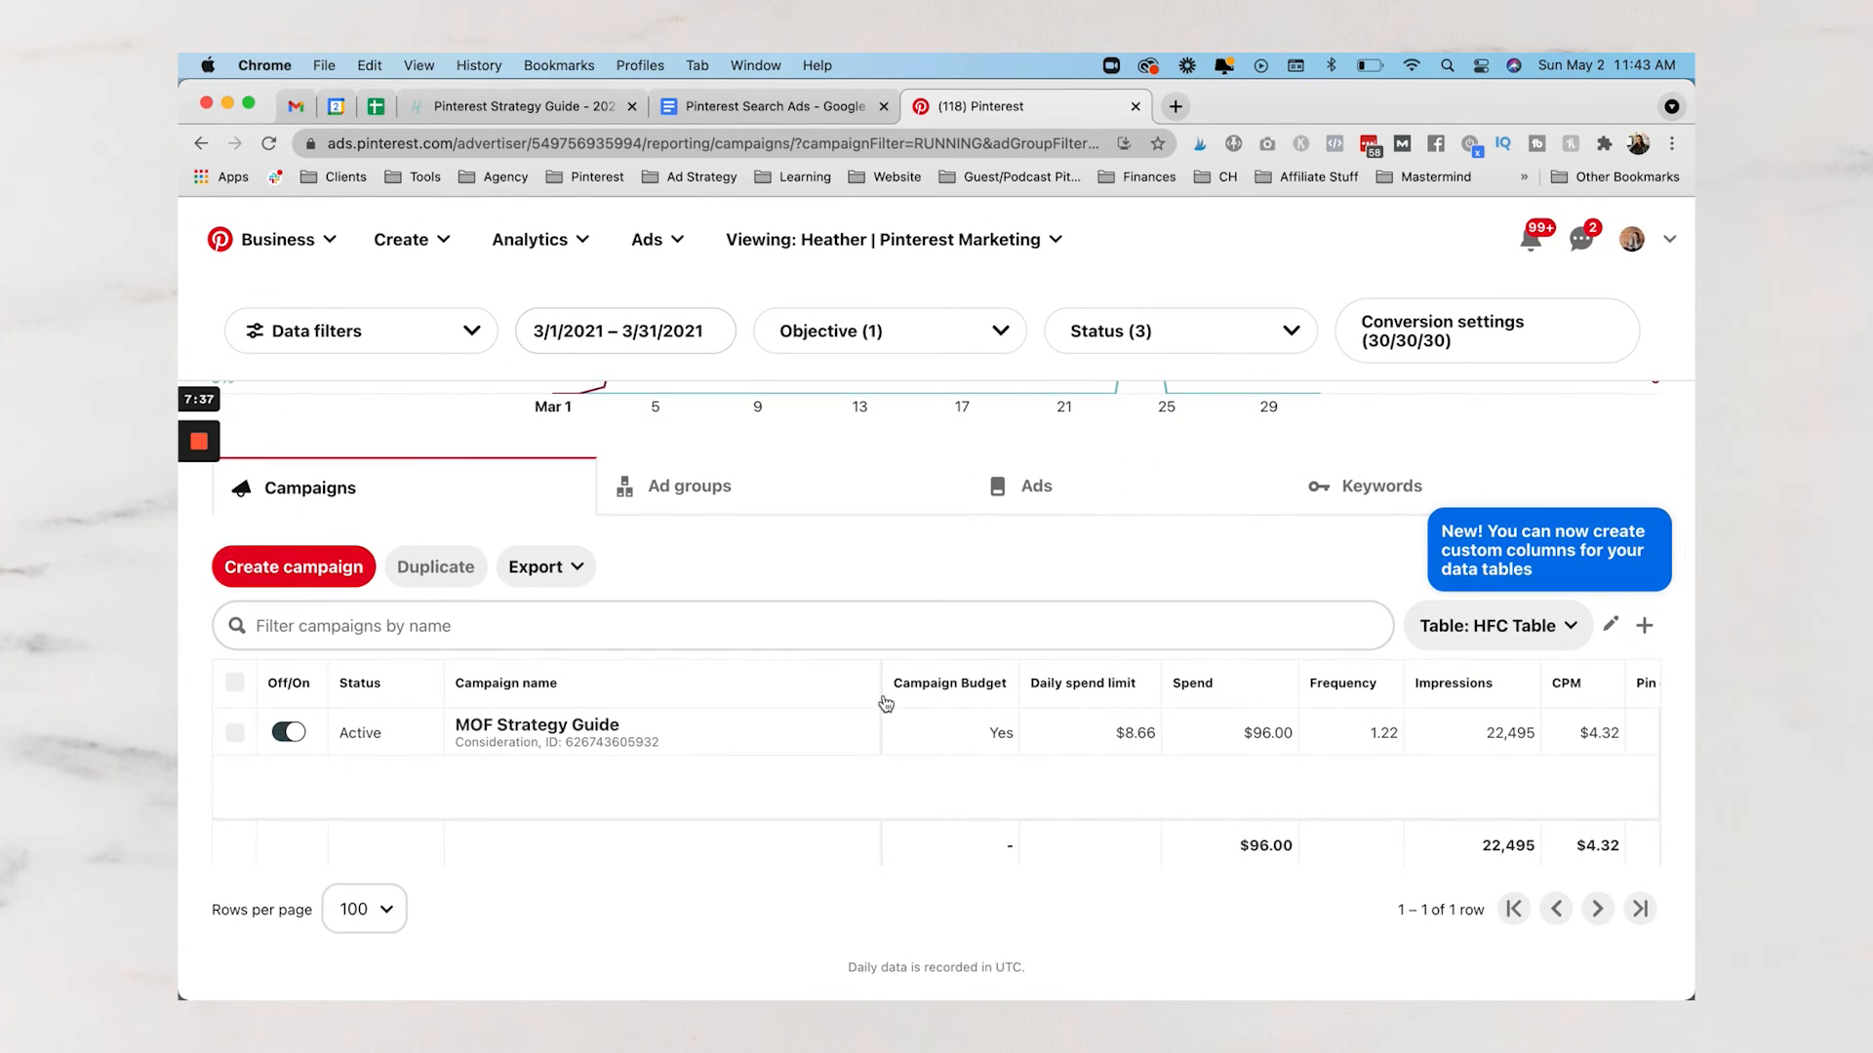
pyautogui.moveTo(881, 697); pyautogui.dragTo(667, 700)
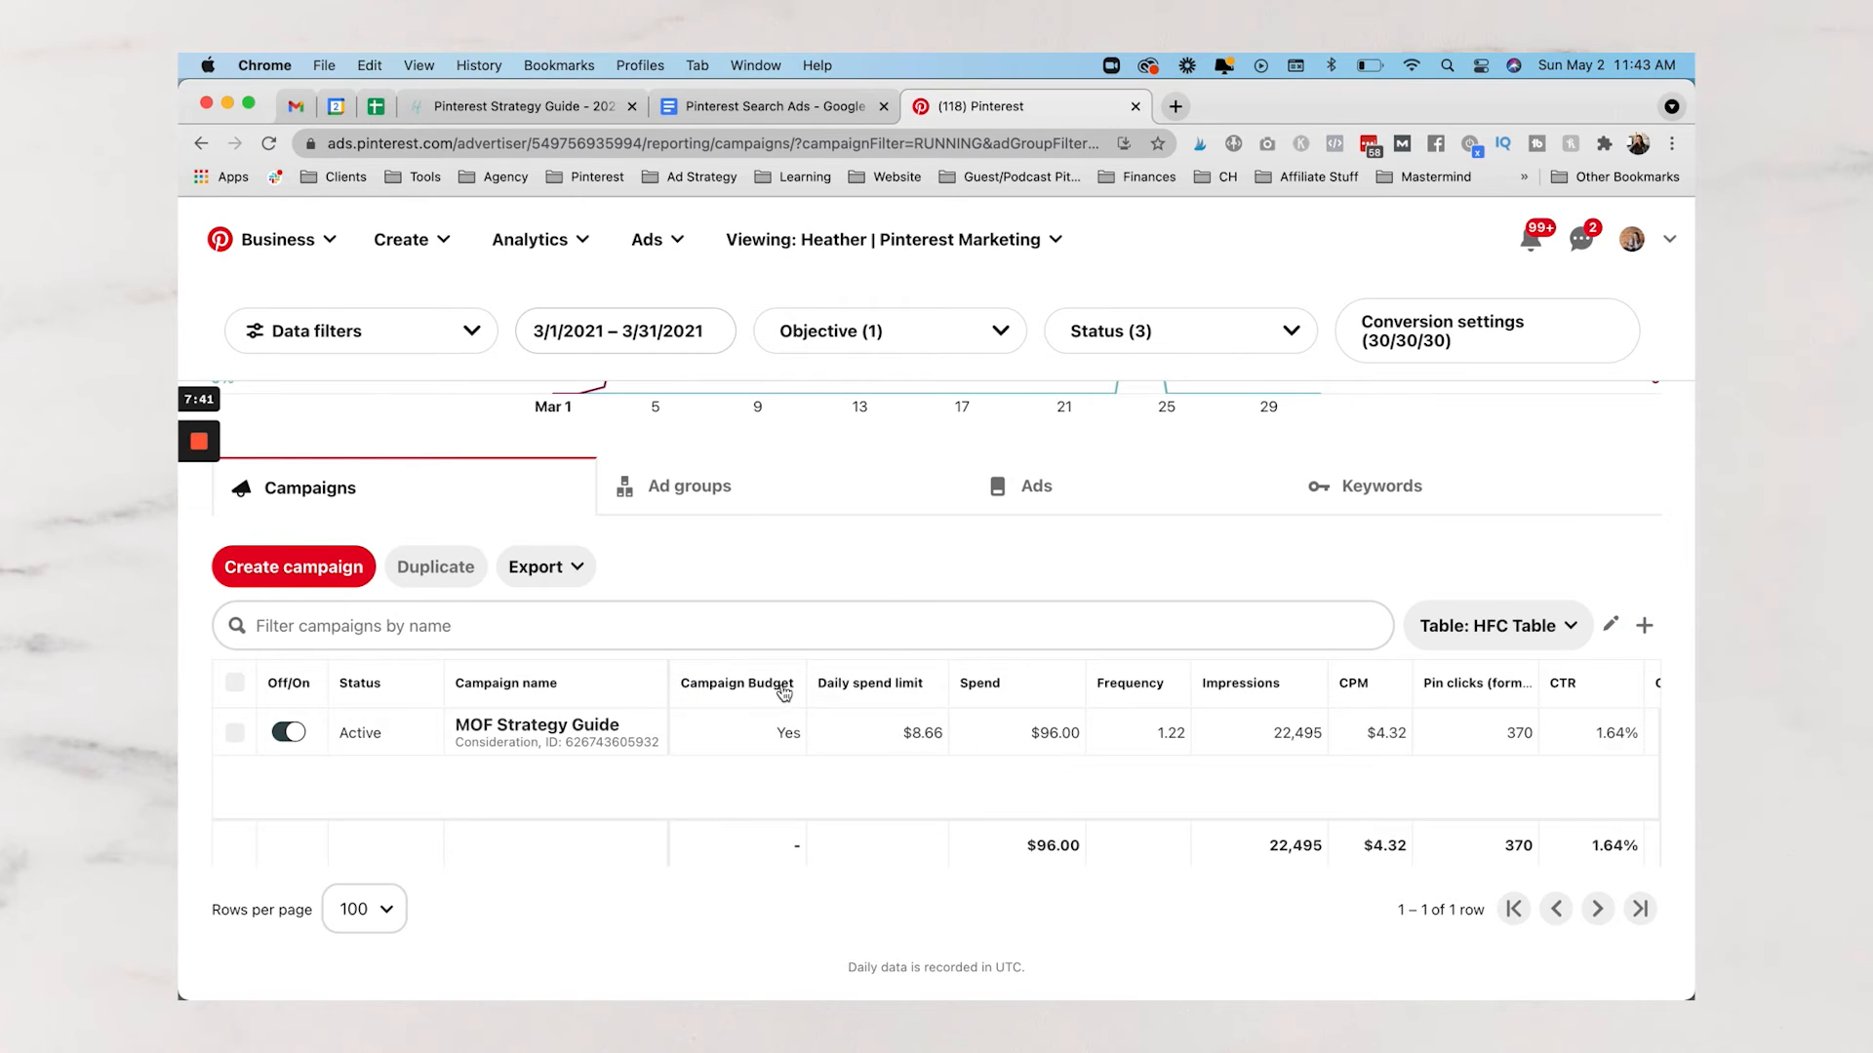
pyautogui.moveTo(788, 676); pyautogui.dragTo(741, 678)
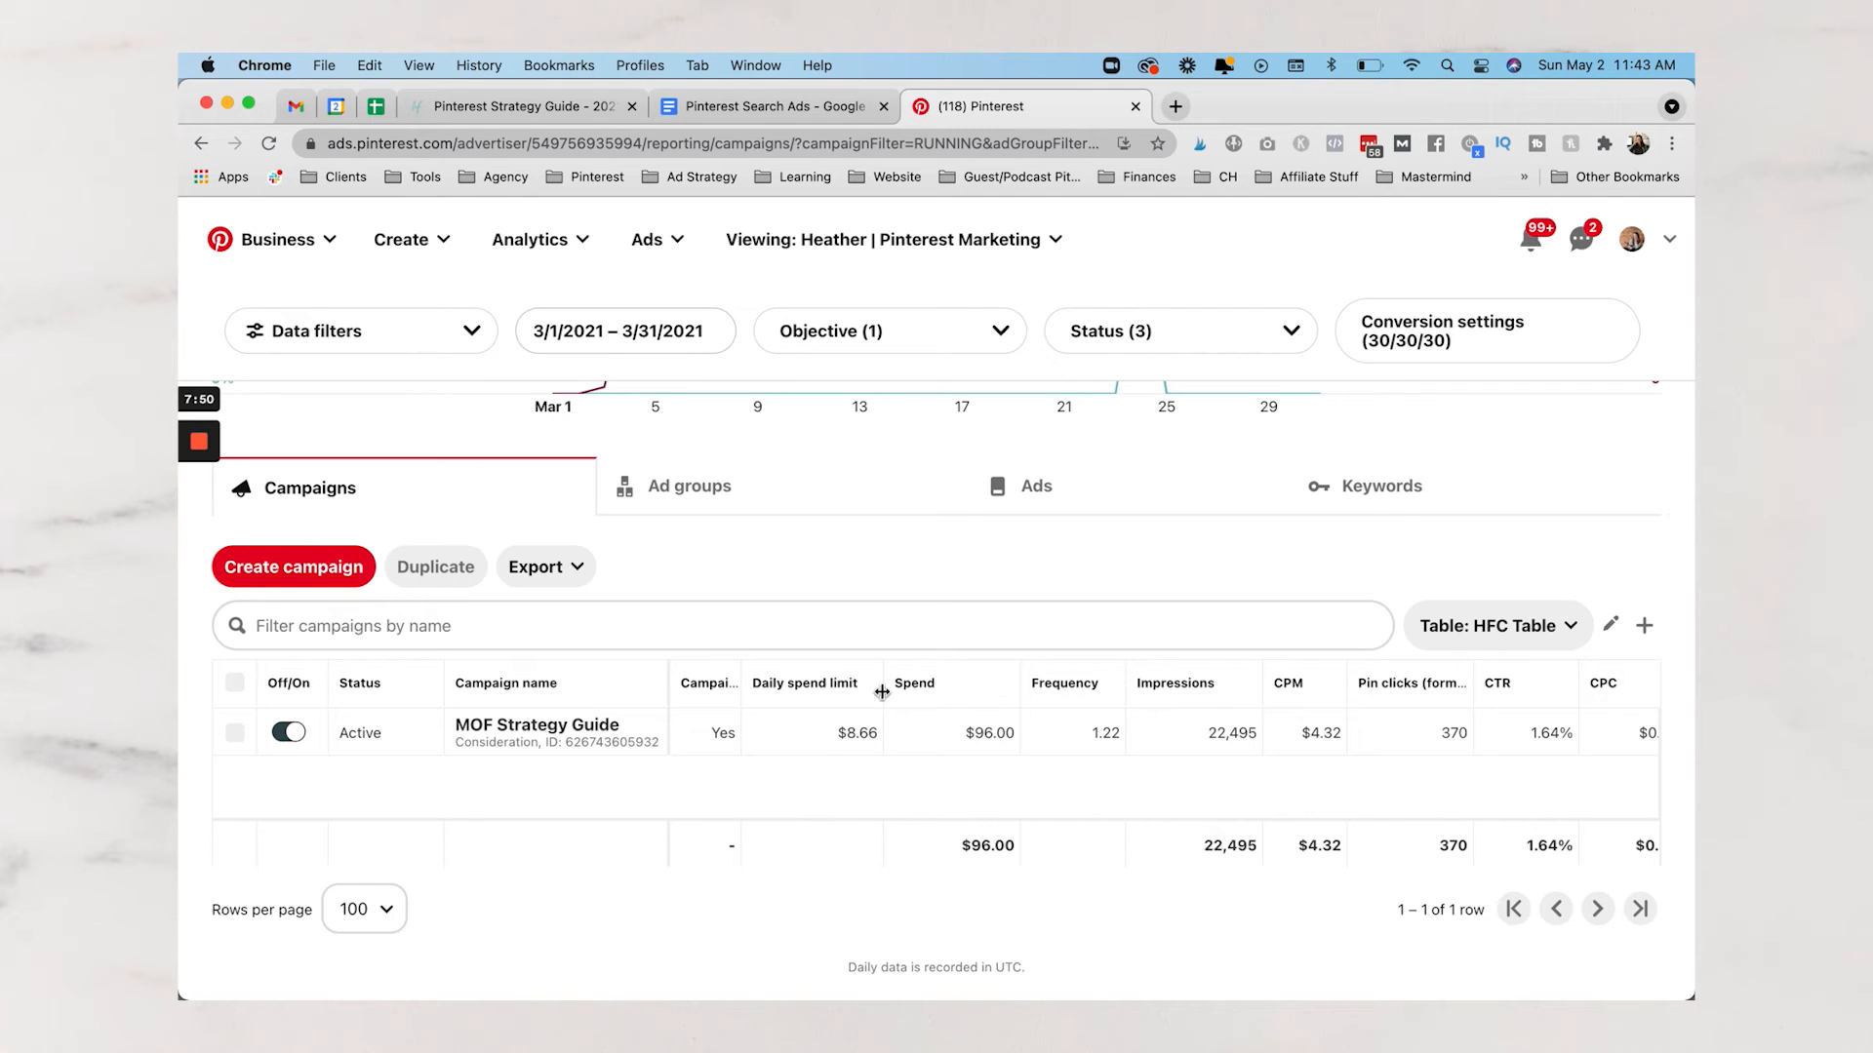
# Highlight the MOF Strategy Guide campaign's Frequency 1.22, Impressions 22,495 and CPM $4.32
pyautogui.hscroll(5, 975, 741)
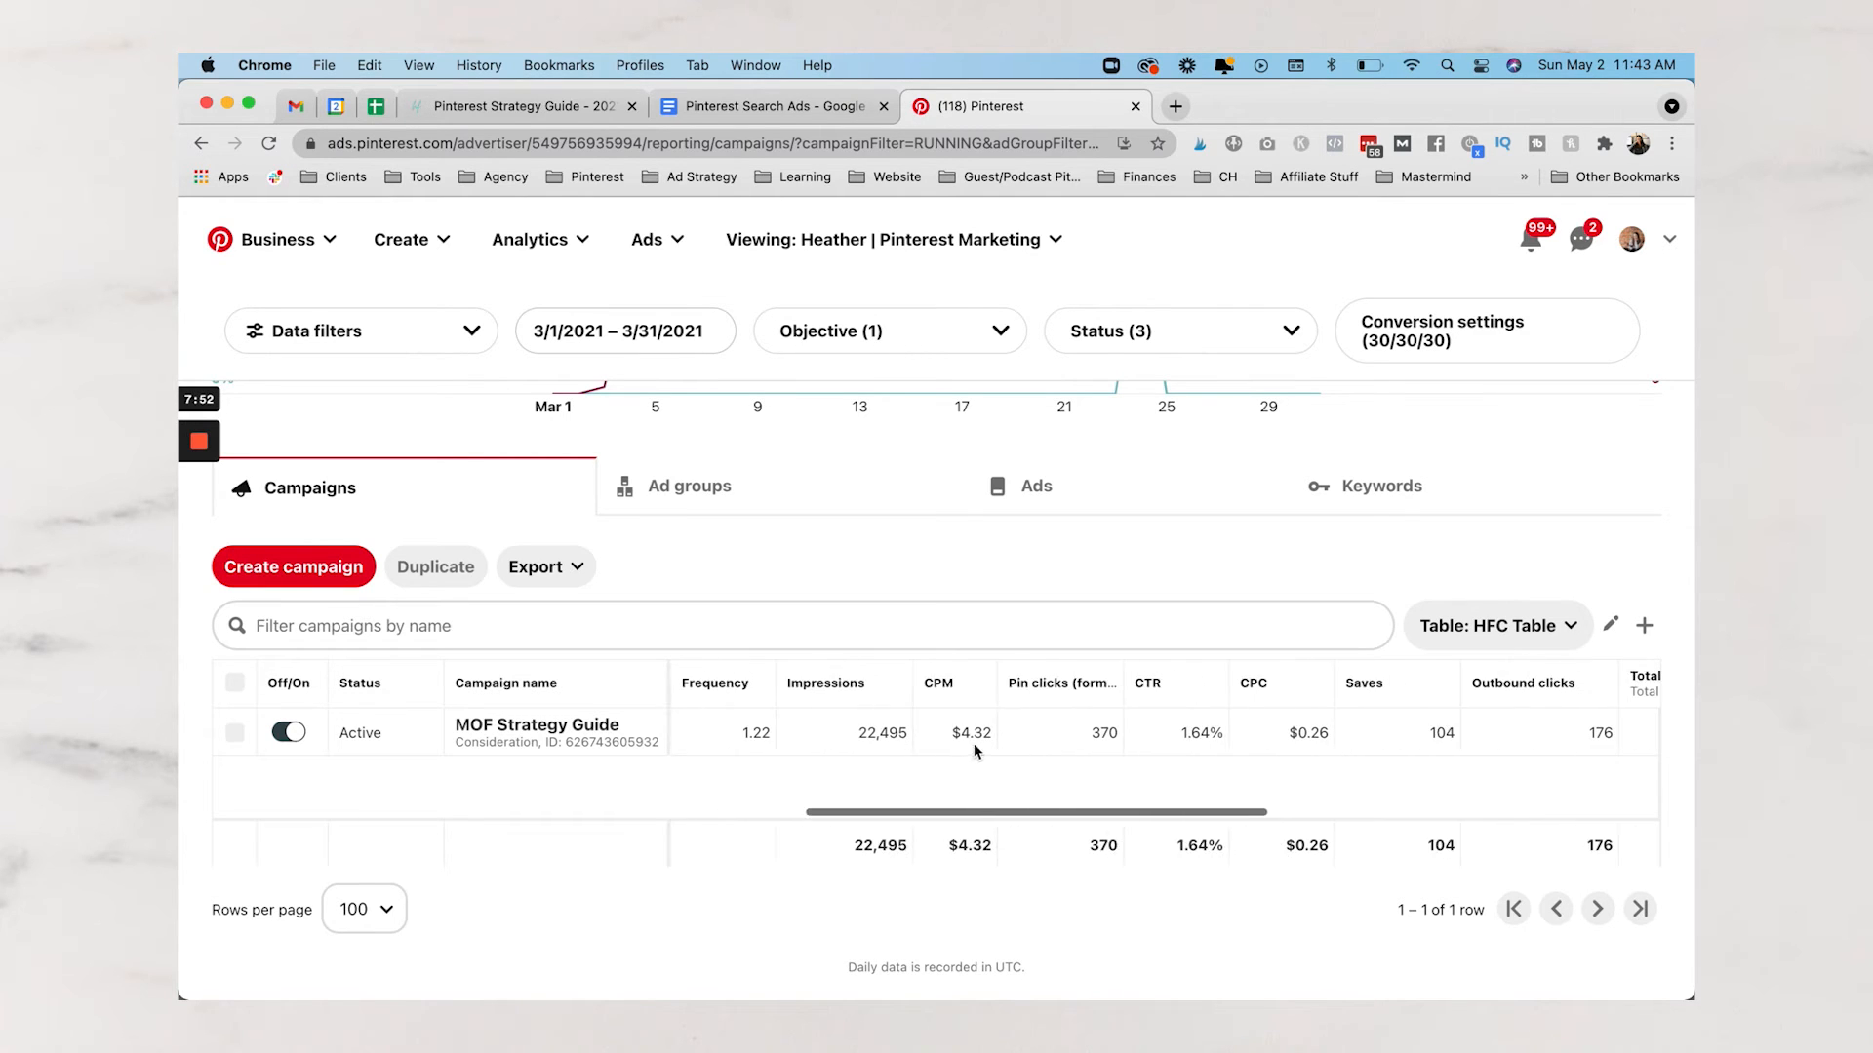
pyautogui.doubleClick(735, 741)
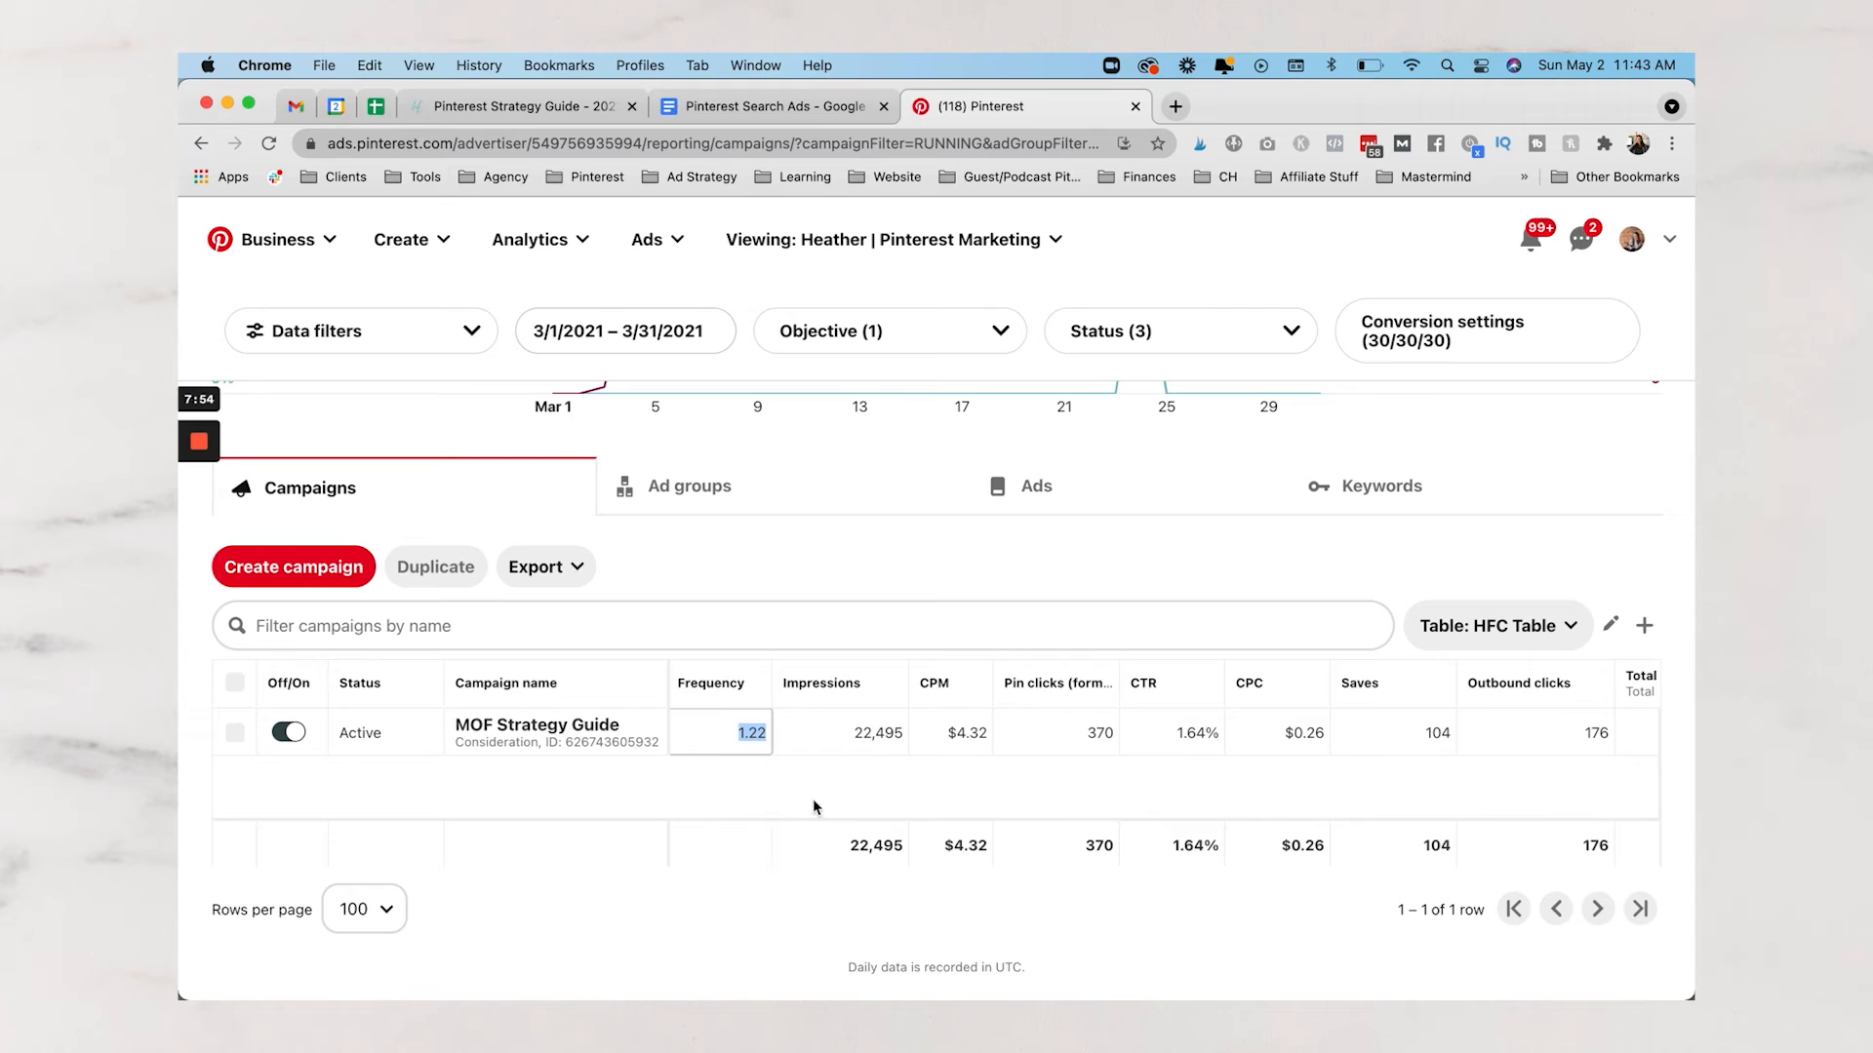
pyautogui.doubleClick(875, 738)
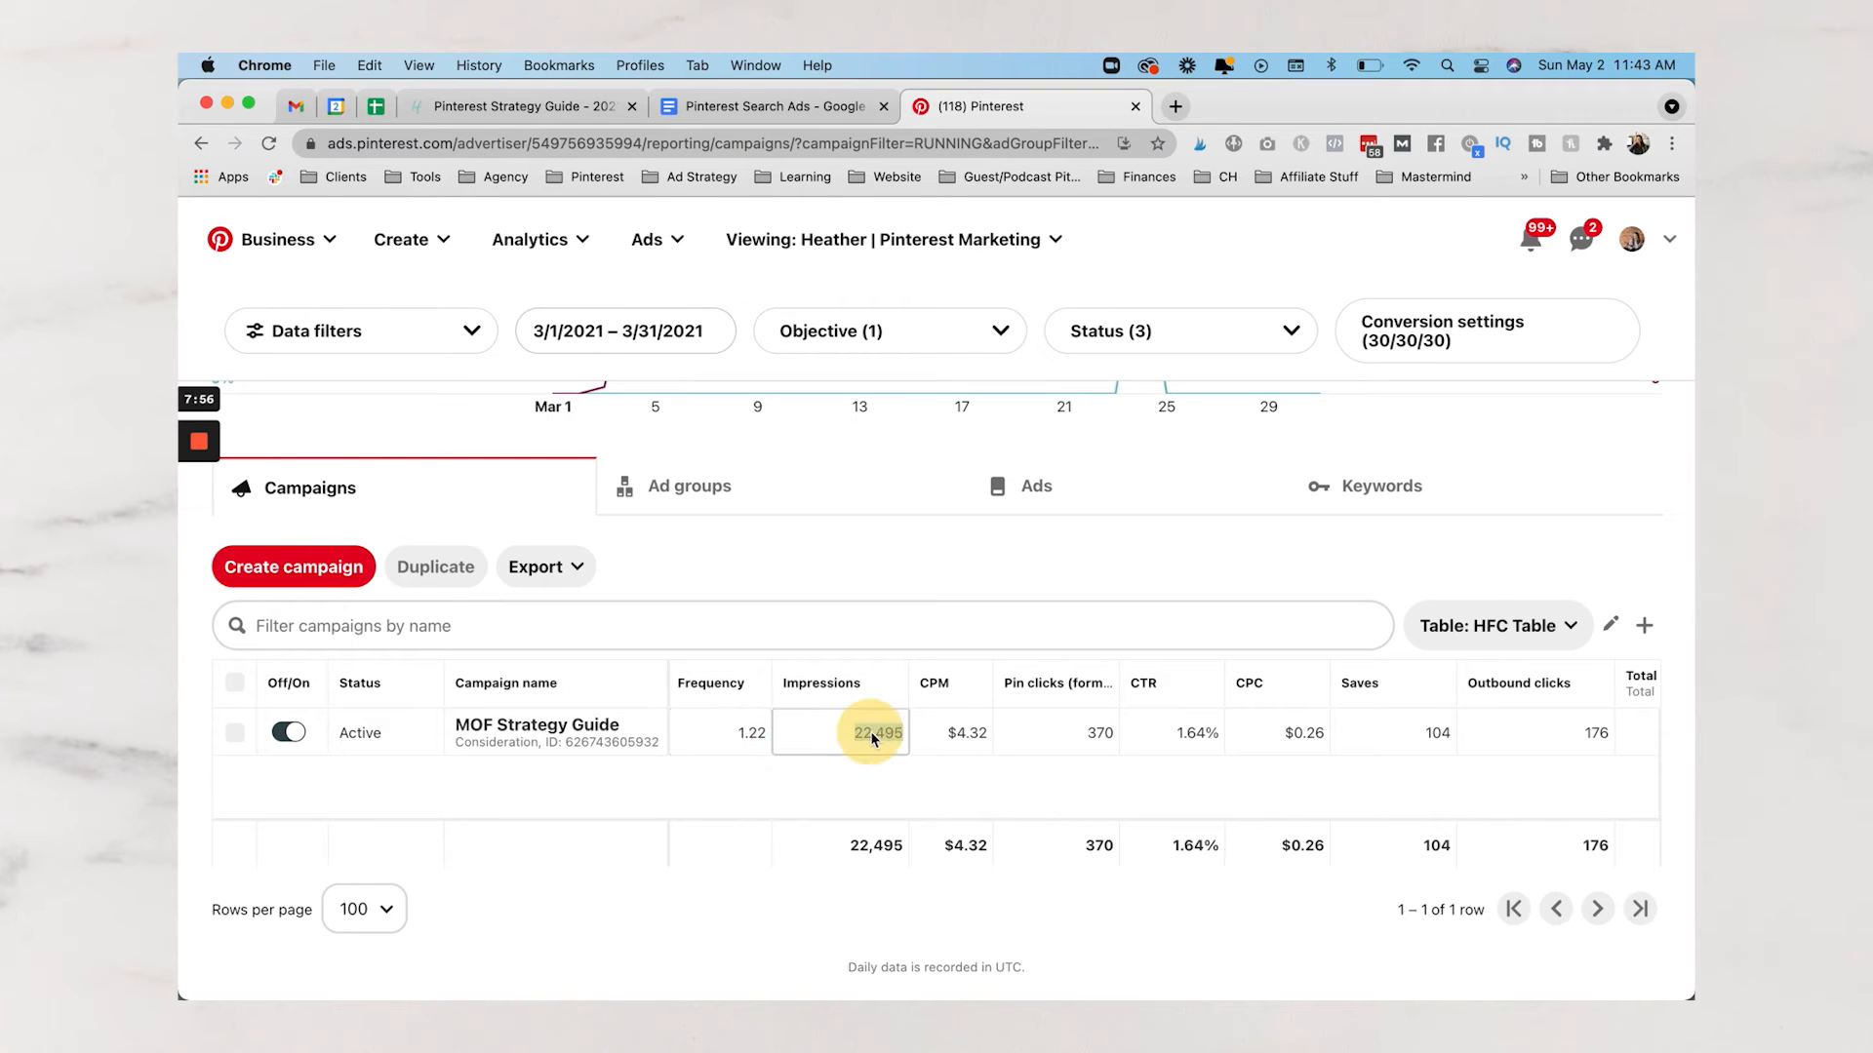
pyautogui.doubleClick(961, 739)
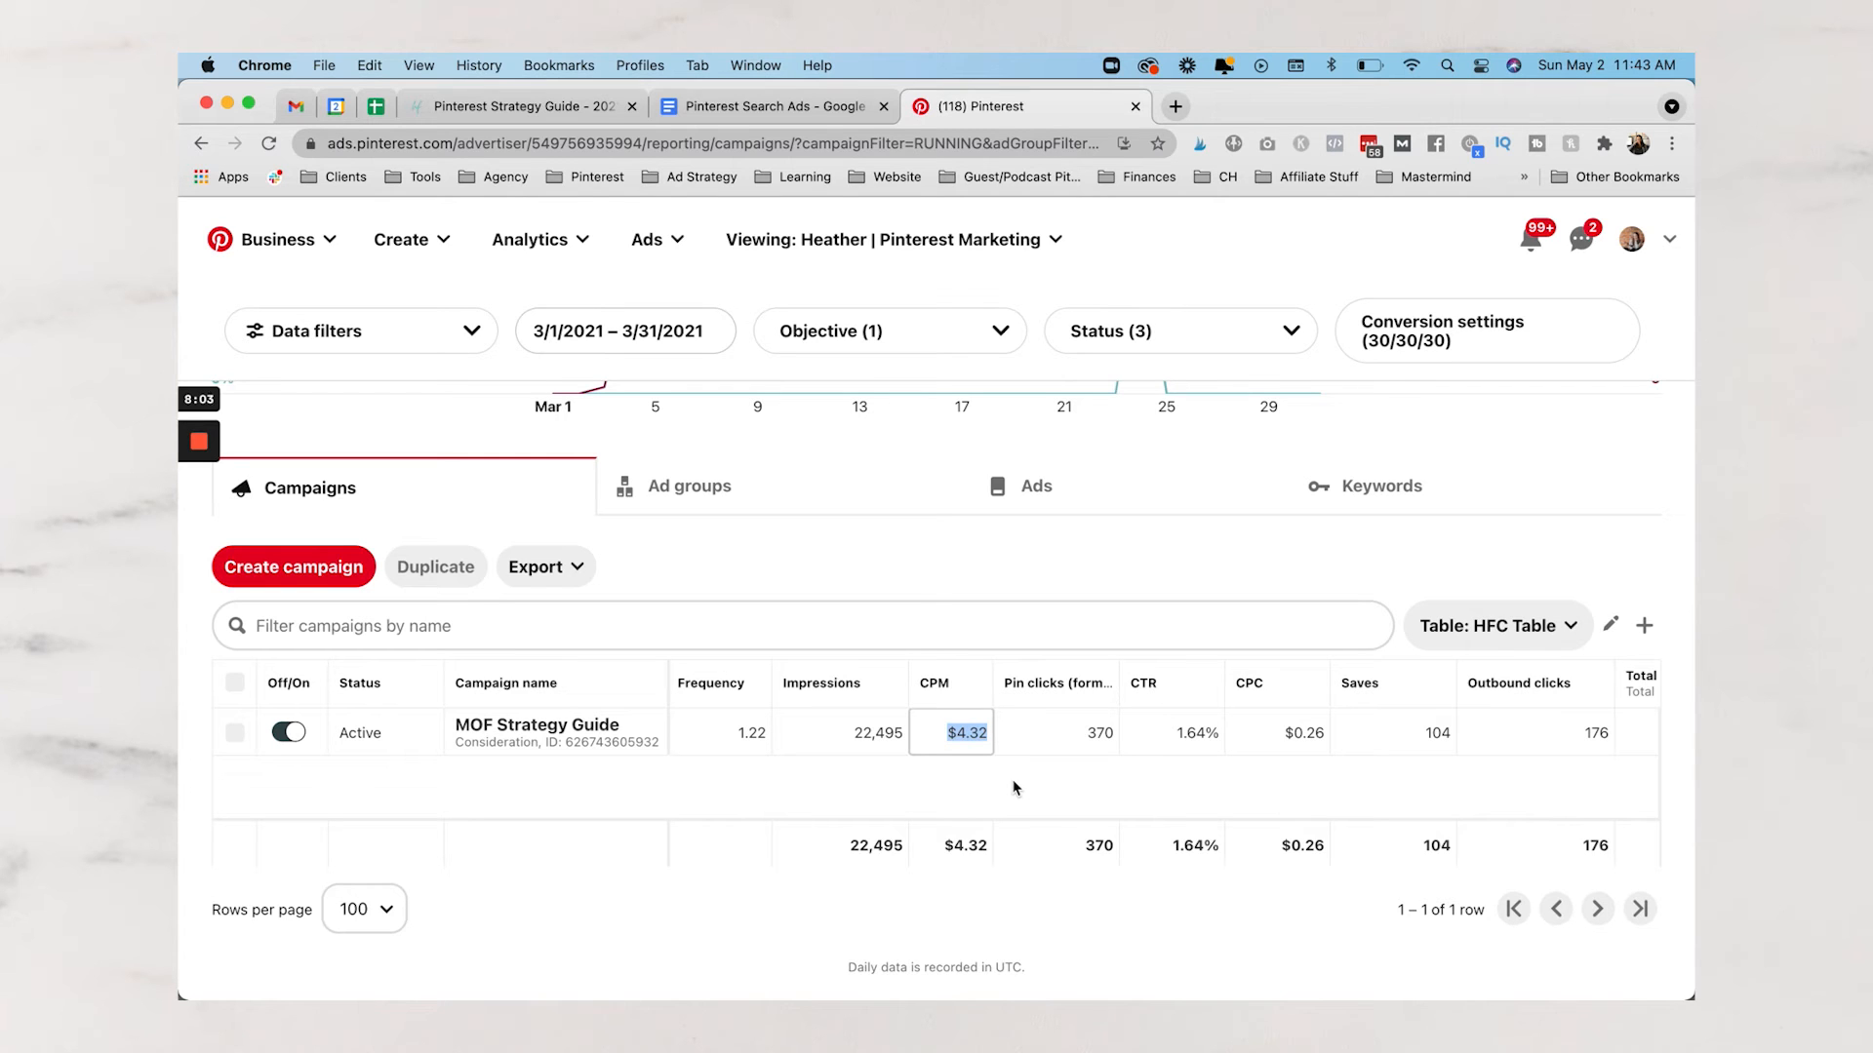
pyautogui.hscroll(6, 1086, 786)
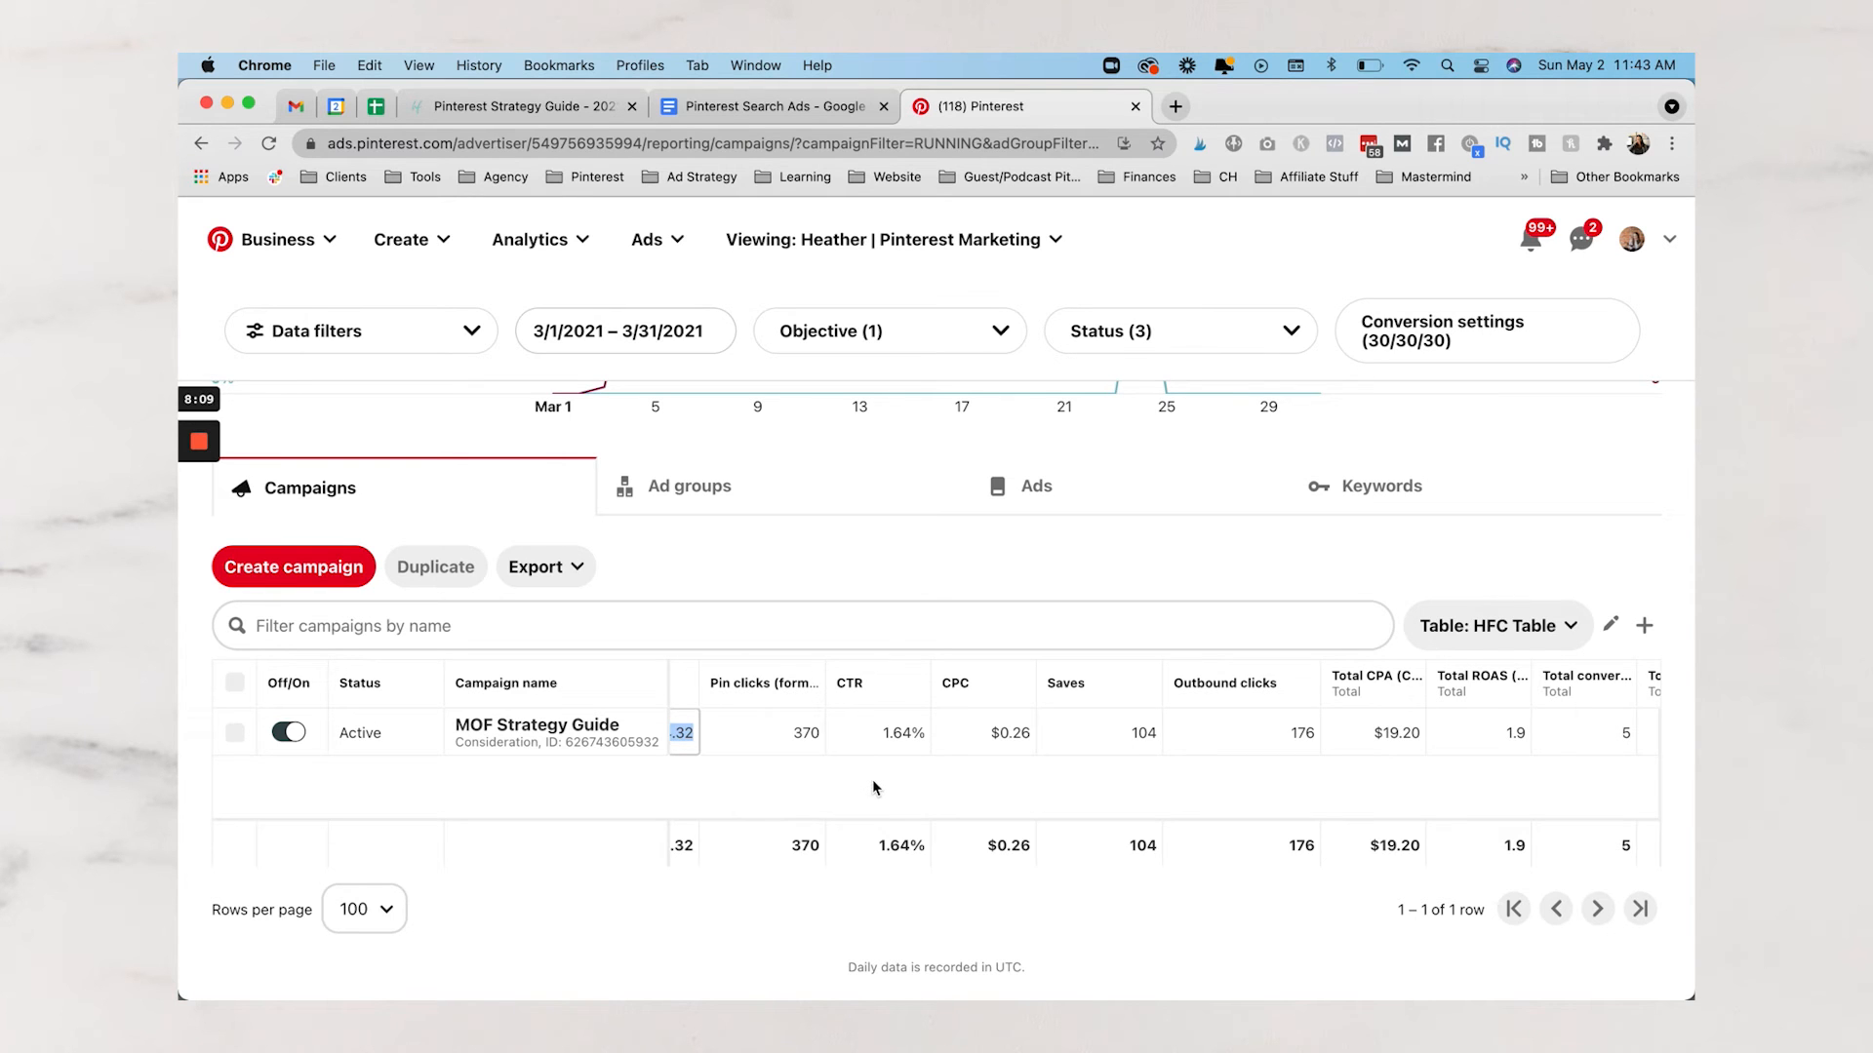
pyautogui.hscroll(4, 831, 771)
pyautogui.hscroll(-4, 831, 770)
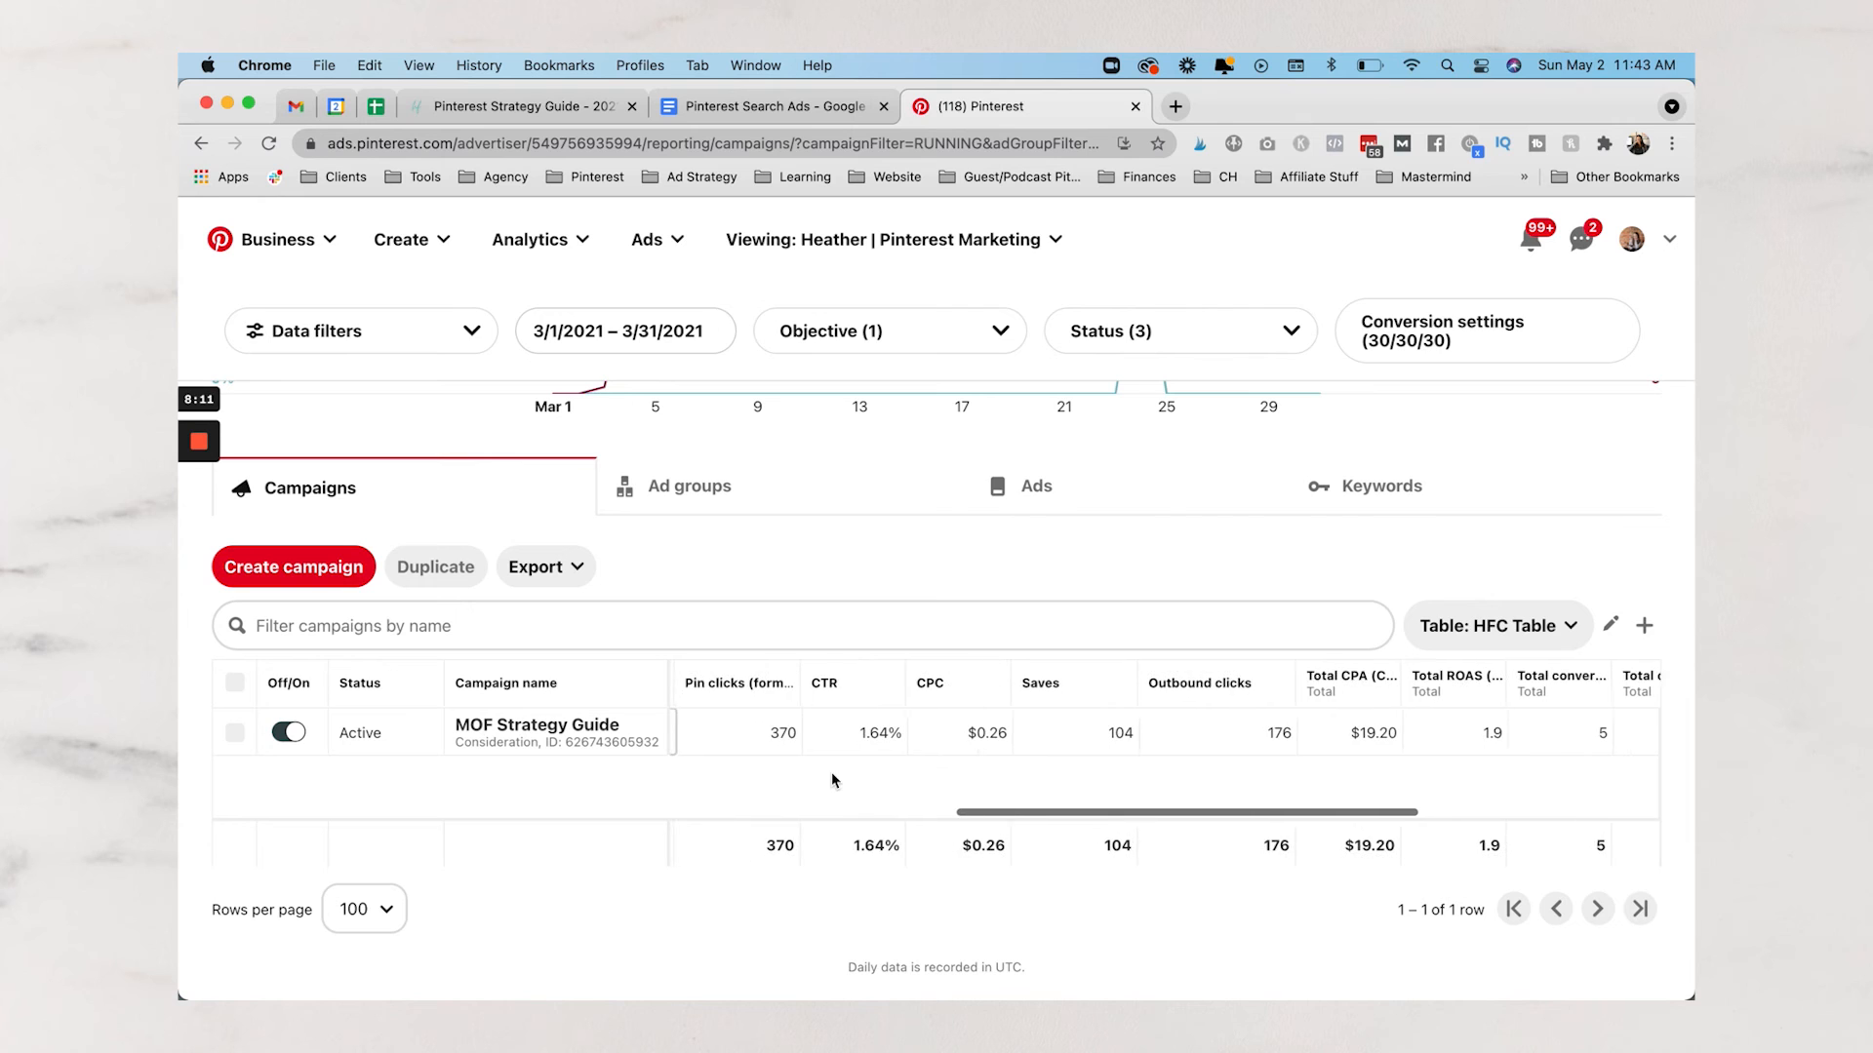
# Highlight the campaign's Pin clicks 370, CTR 1.64% and CPC $0.26
pyautogui.hscroll(-2, 861, 779)
pyautogui.hscroll(1, 854, 777)
pyautogui.doubleClick(855, 744)
pyautogui.scroll(1, 855, 744)
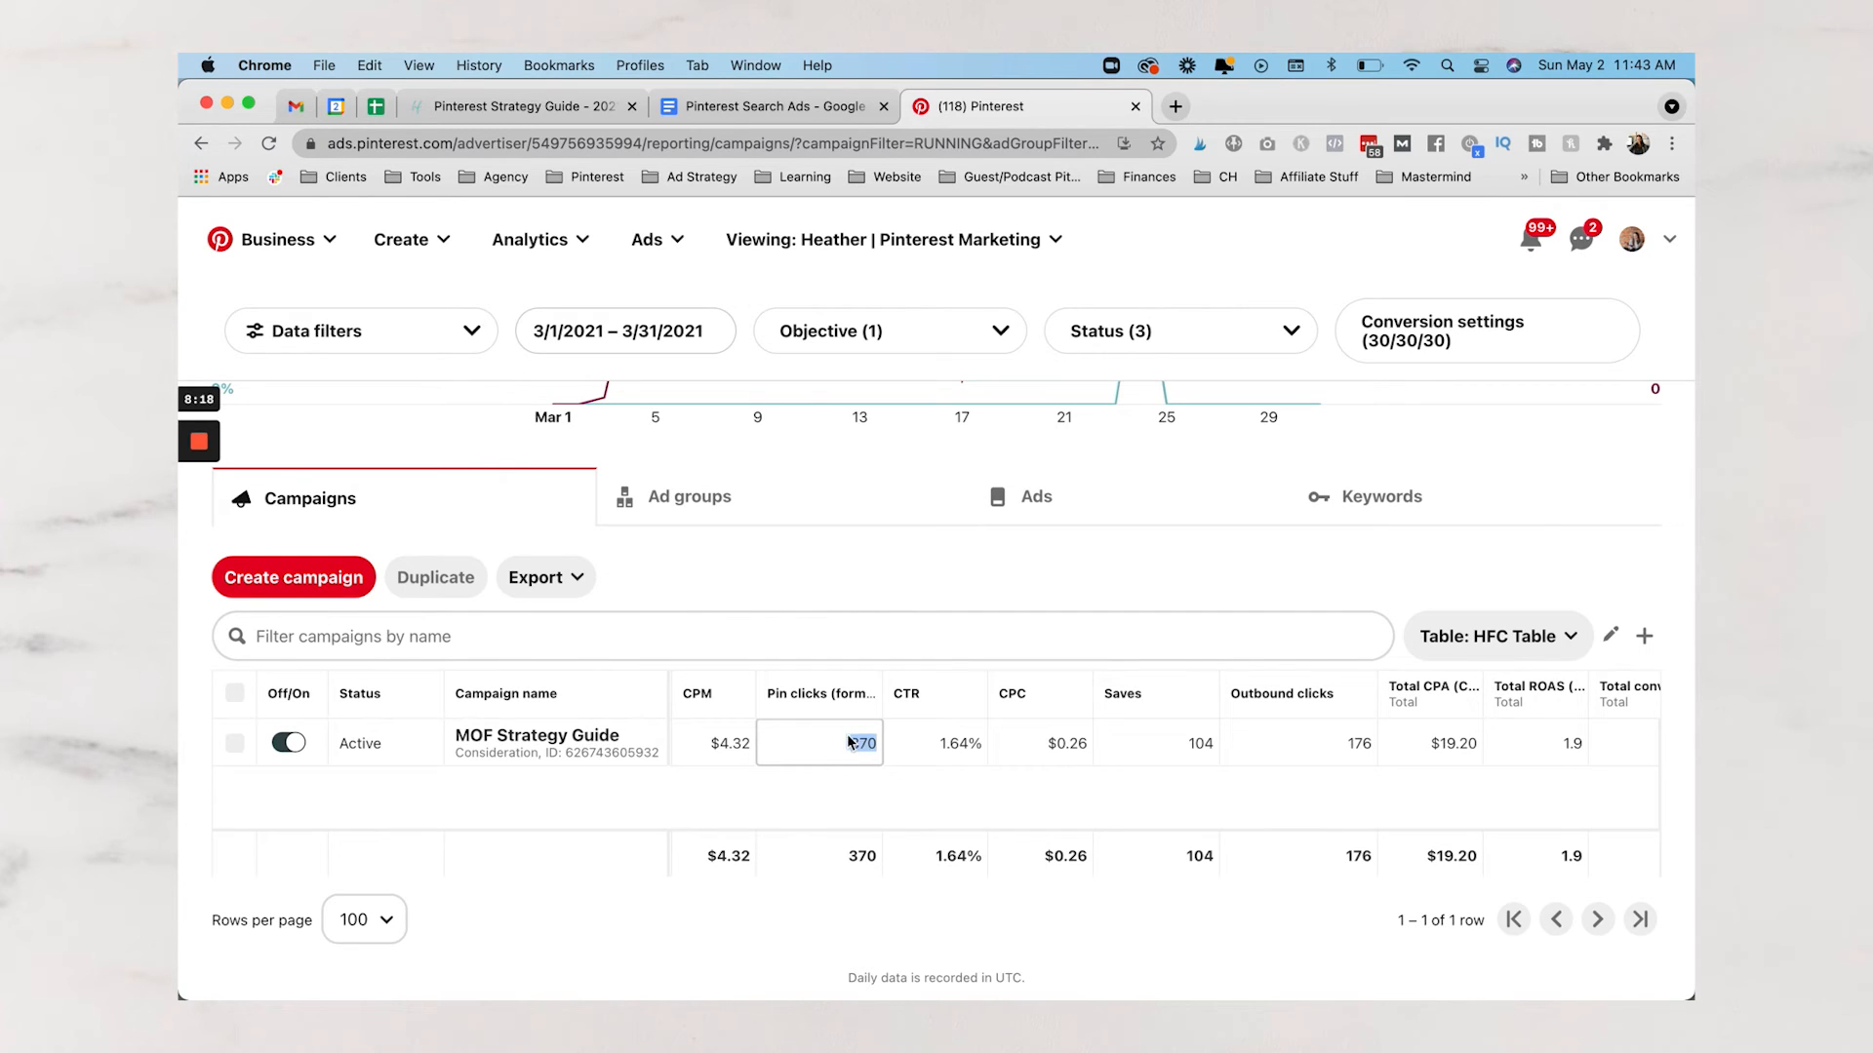
pyautogui.doubleClick(954, 751)
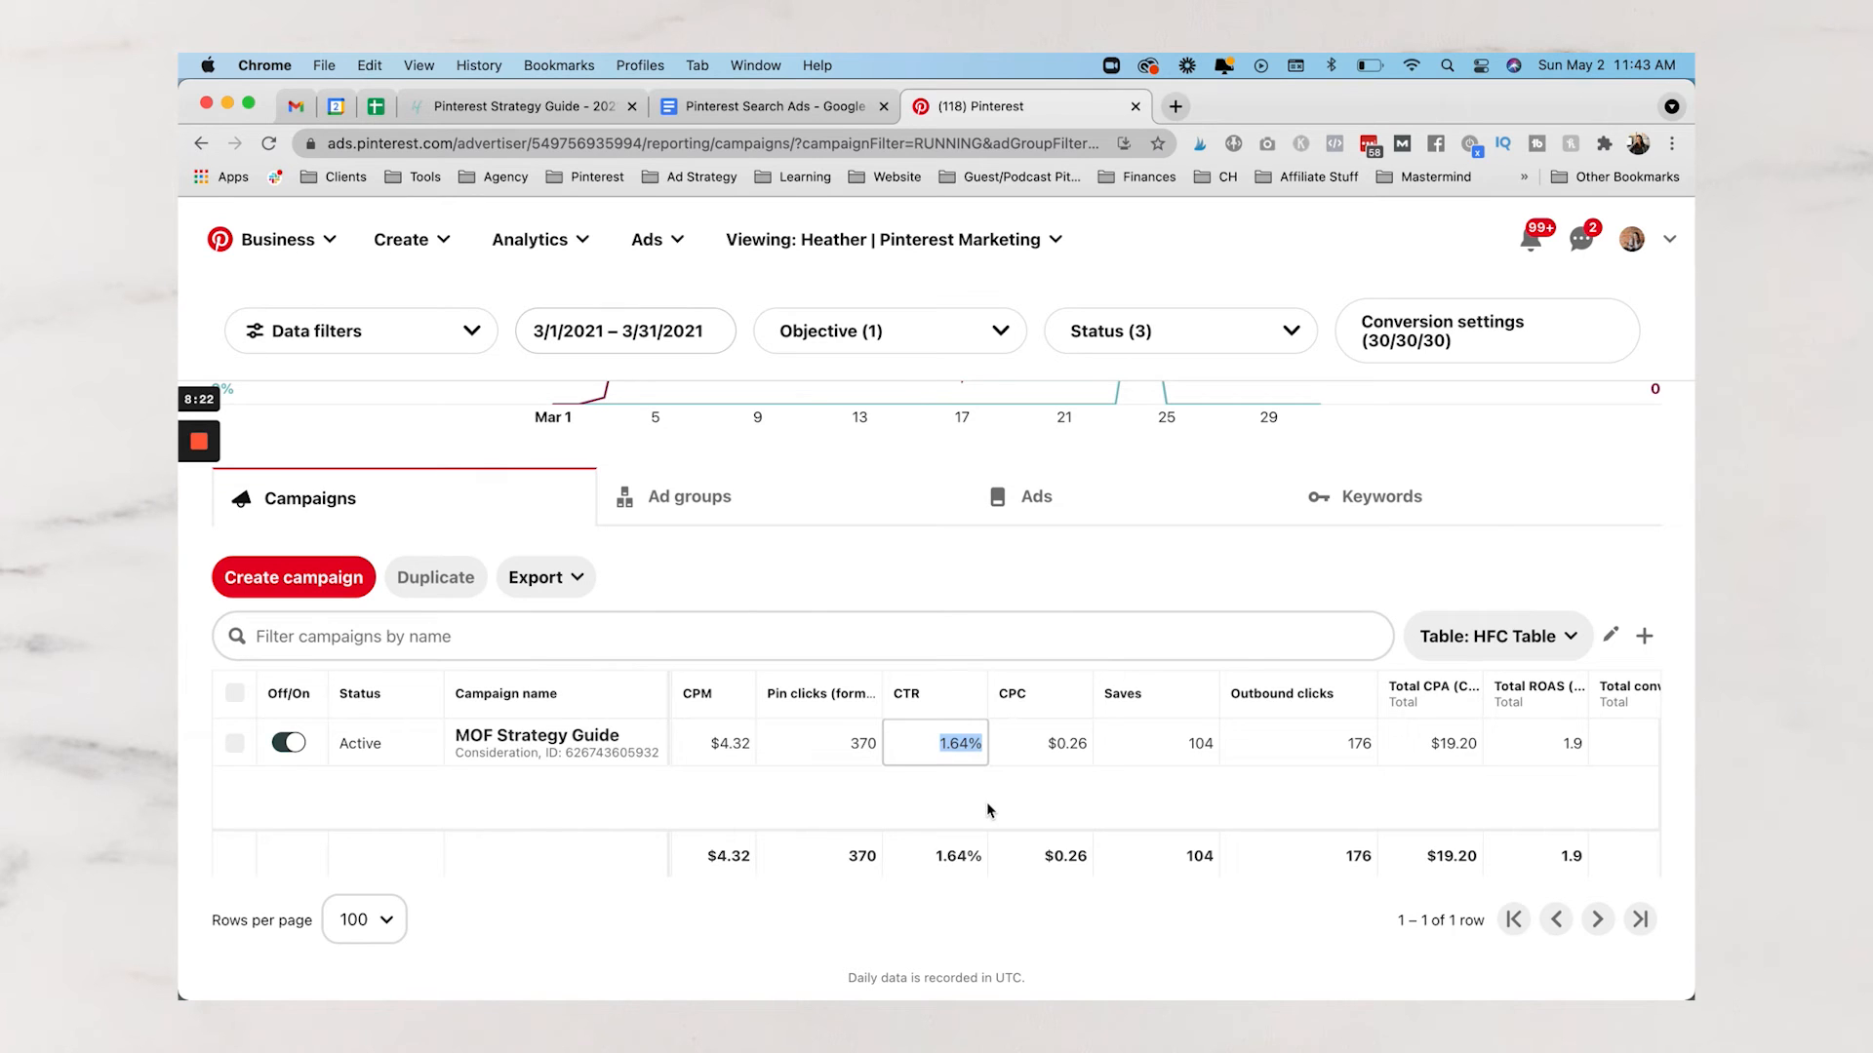
pyautogui.hscroll(3, 986, 802)
pyautogui.doubleClick(890, 750)
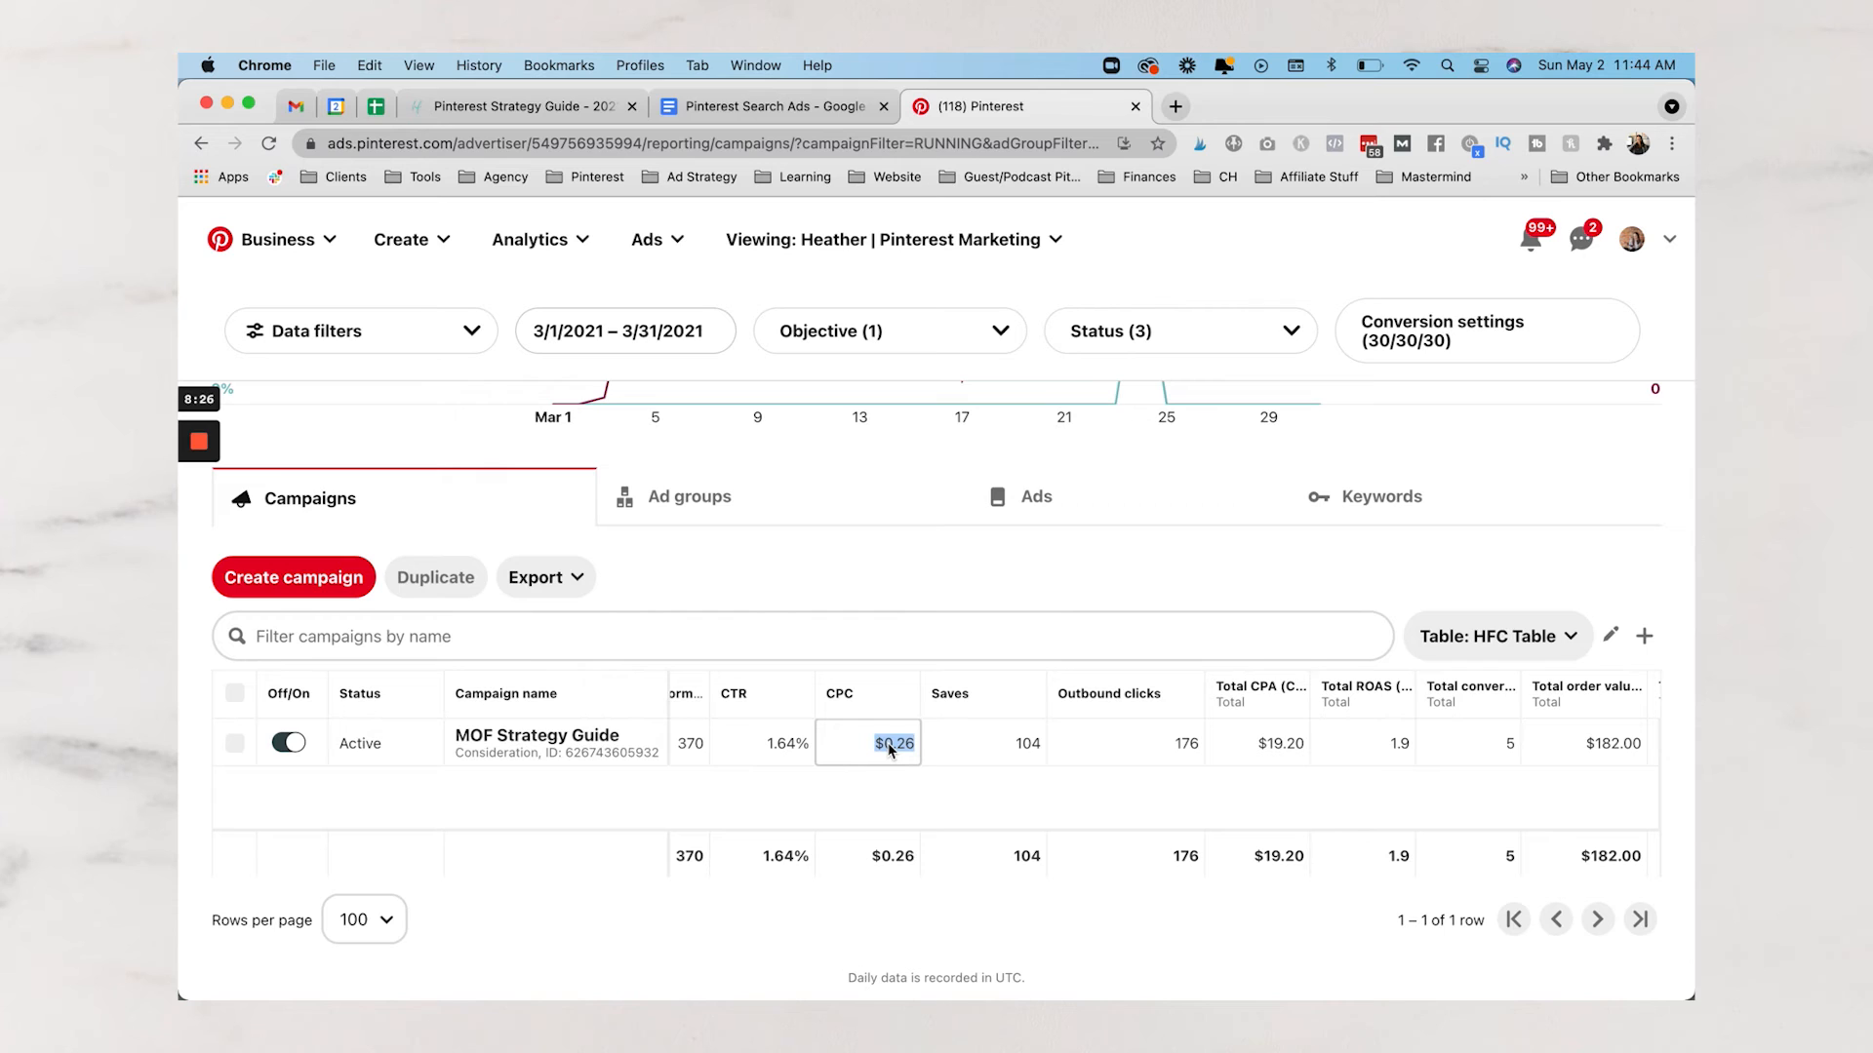
pyautogui.hscroll(3, 890, 749)
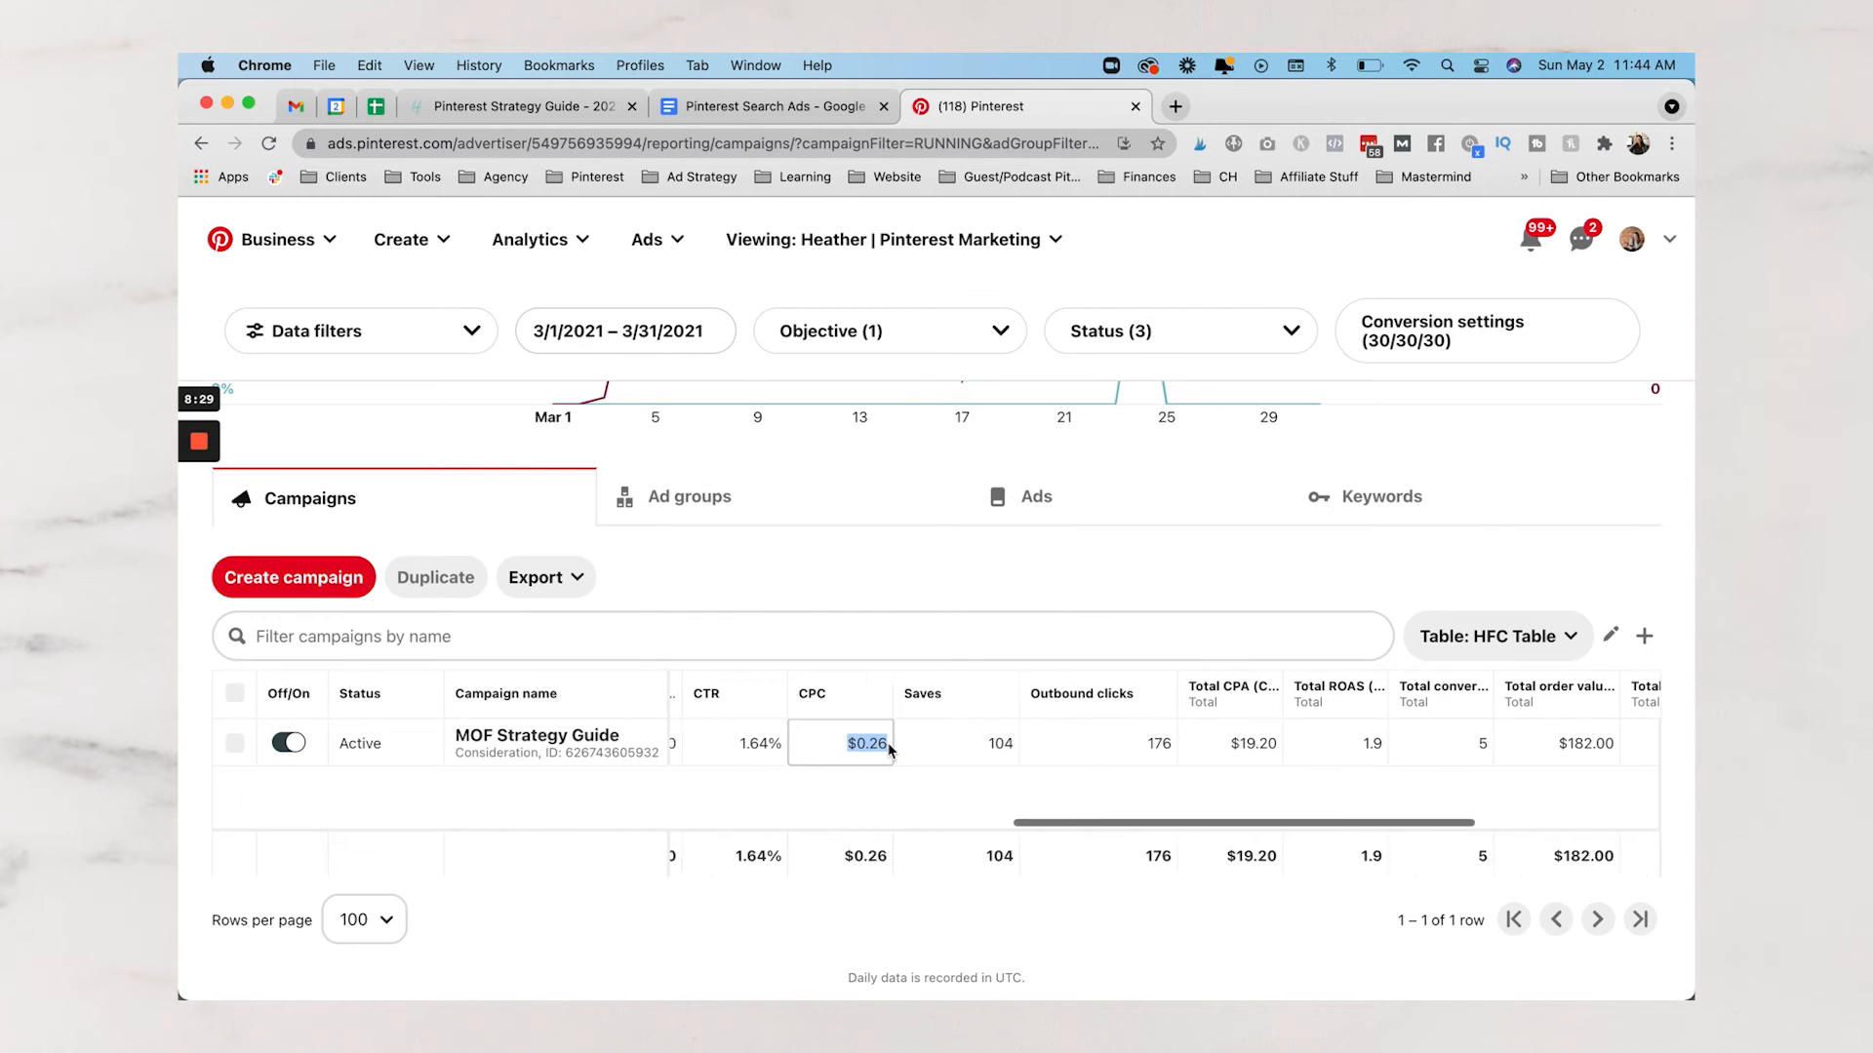
# Highlight the campaign's Saves count of 104 and Outbound clicks of 176
pyautogui.click(901, 749)
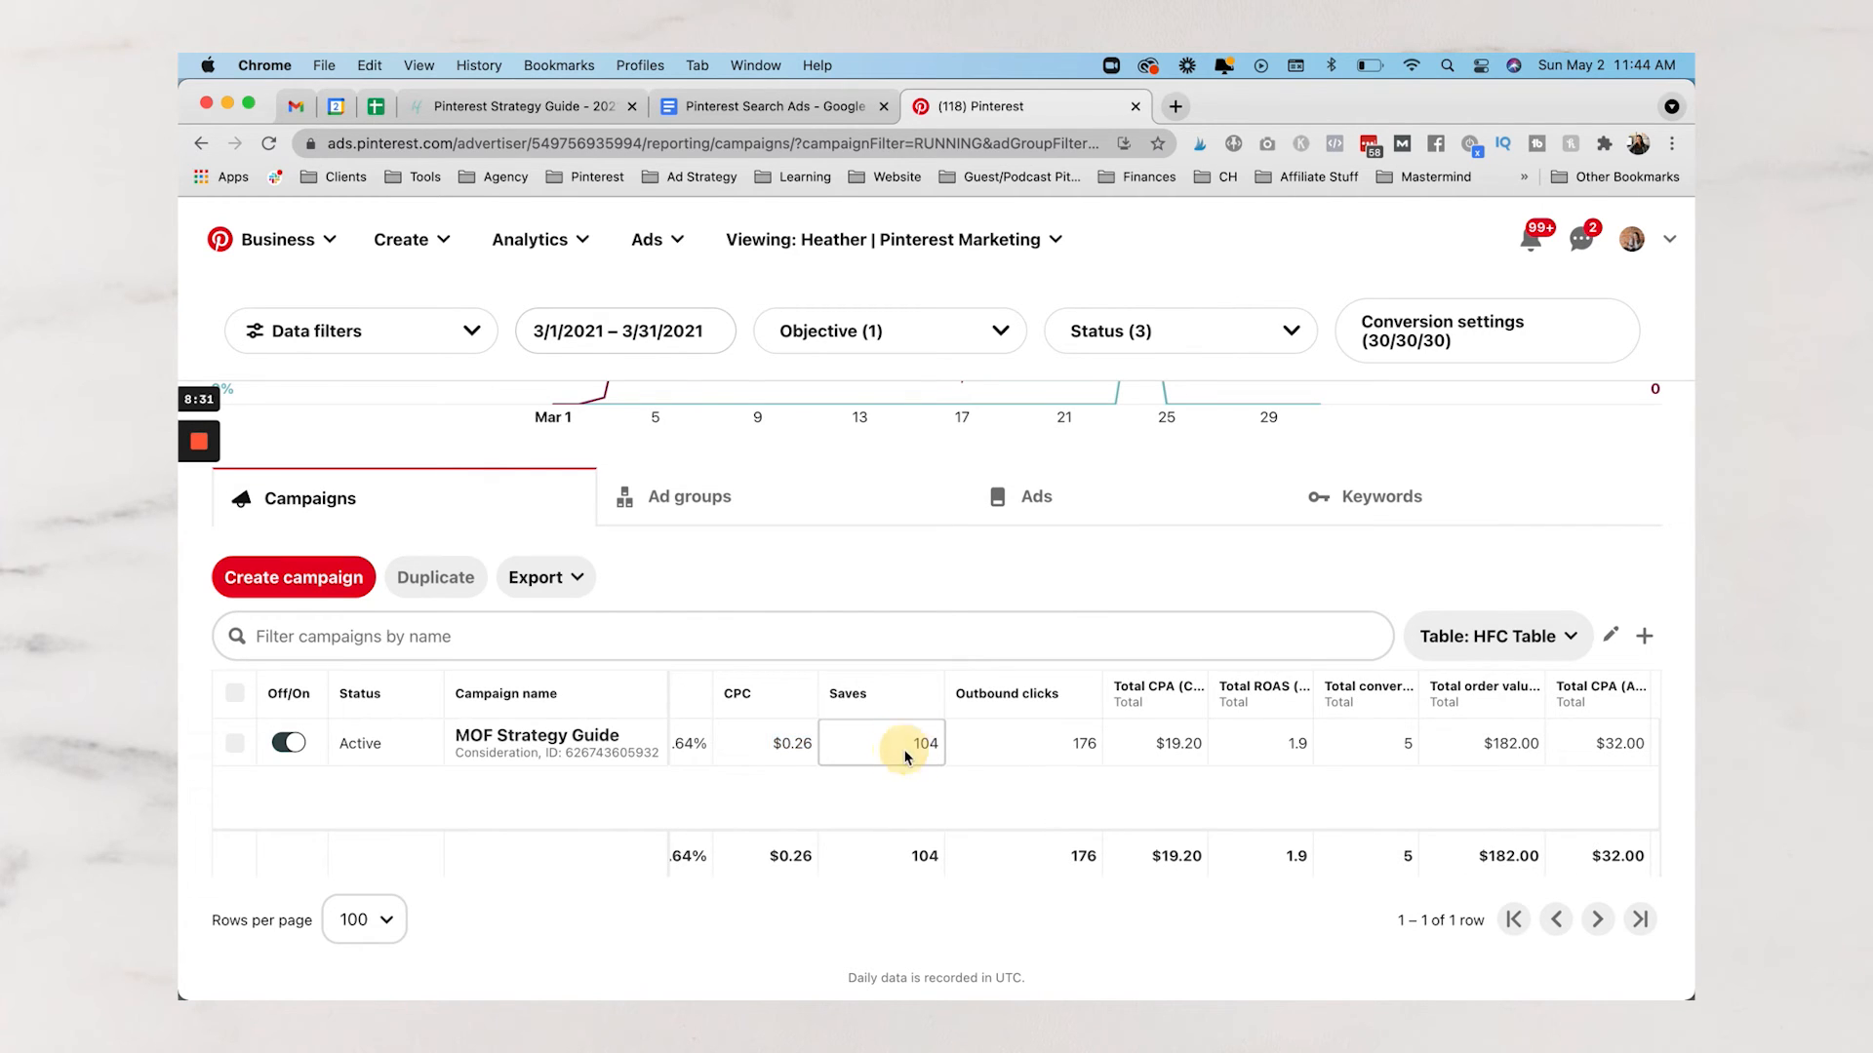
pyautogui.click(1078, 747)
pyautogui.click(893, 753)
pyautogui.doubleClick(917, 748)
pyautogui.hscroll(5, 934, 749)
pyautogui.doubleClick(931, 744)
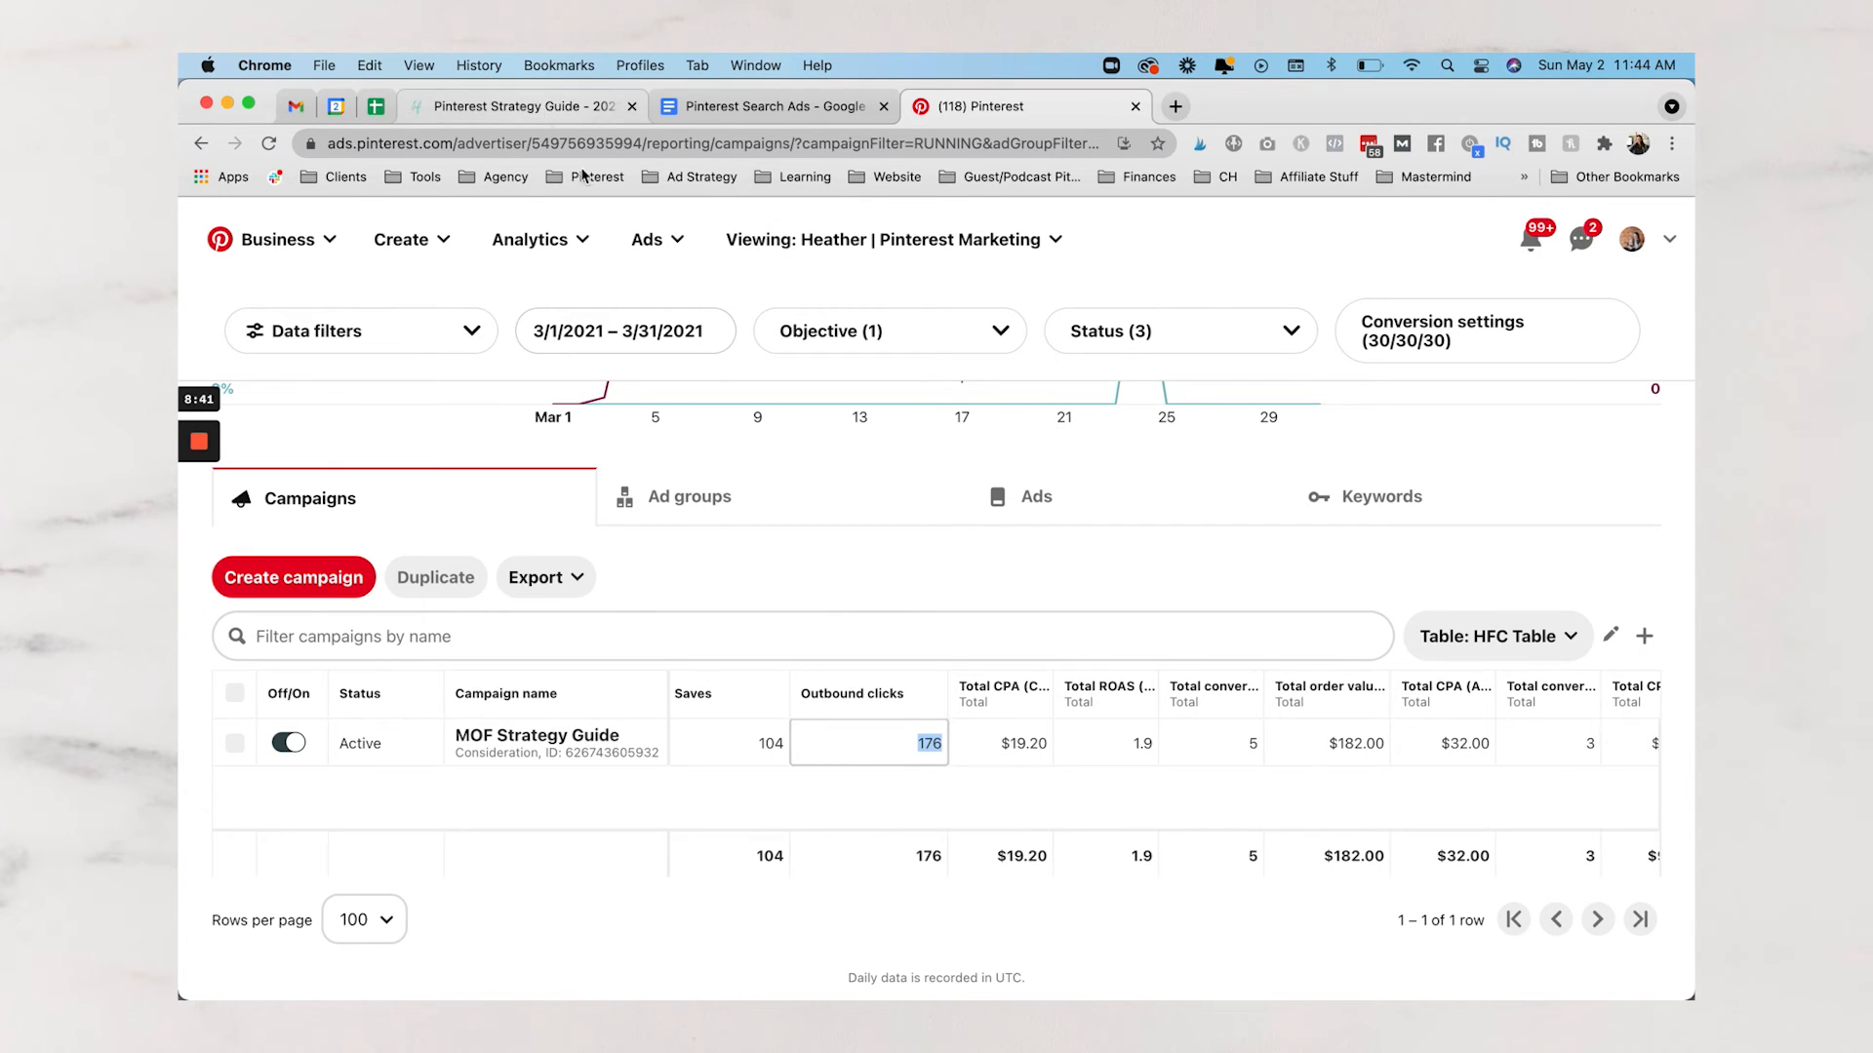
# Highlight the Total CPA $19.20, Total ROAS 1.9 and Total order value $182.00
pyautogui.doubleClick(1020, 747)
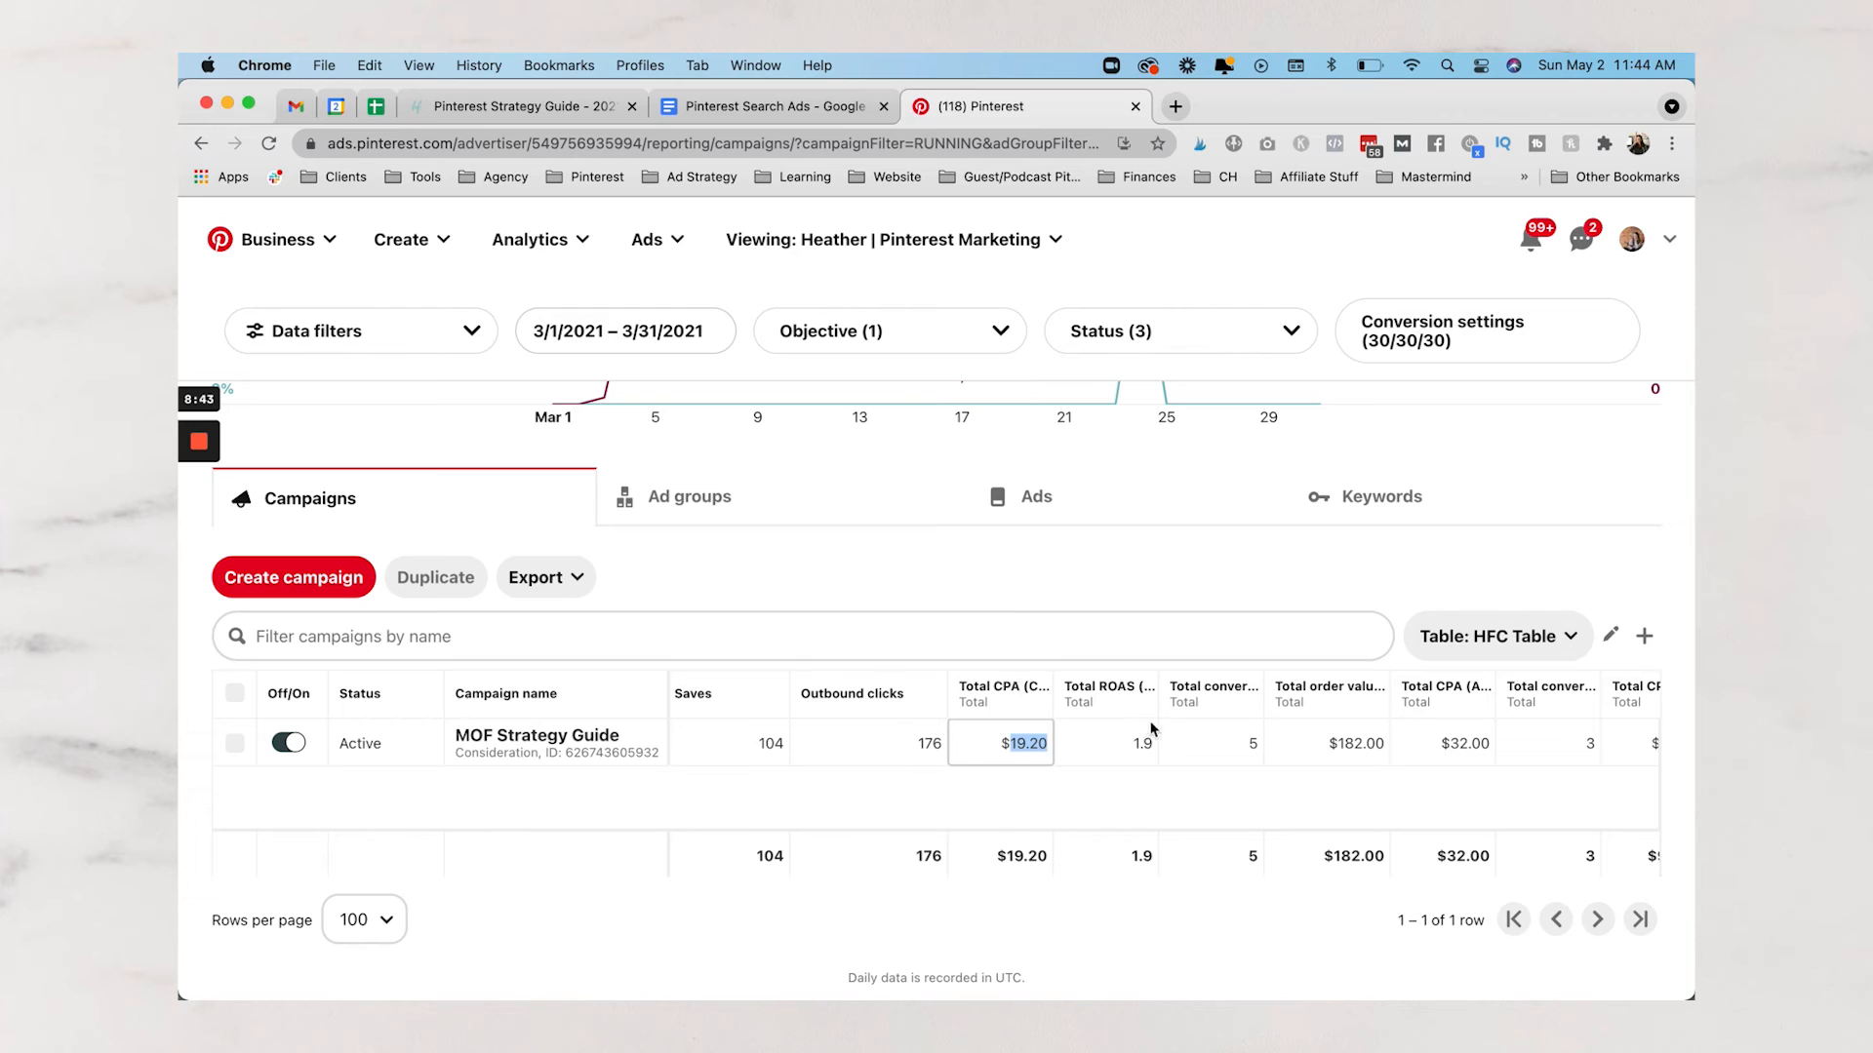
pyautogui.click(1252, 748)
pyautogui.doubleClick(1143, 748)
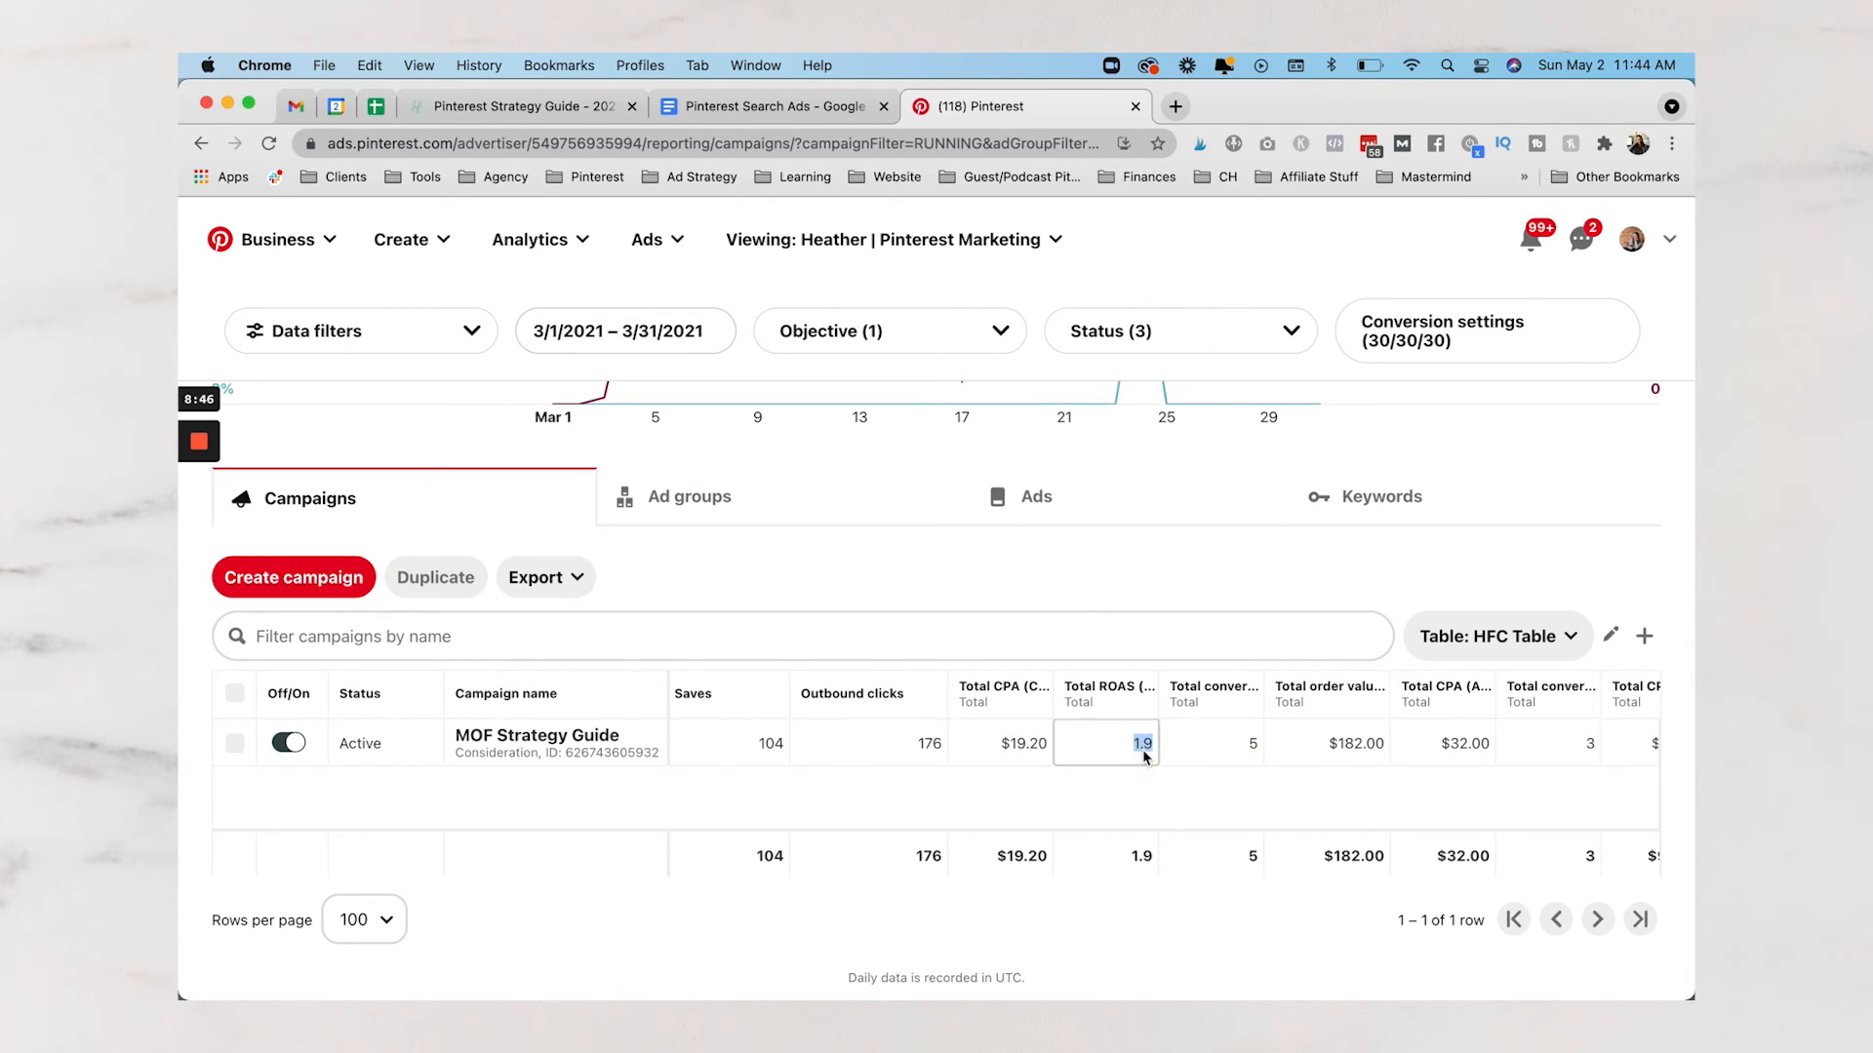
pyautogui.hscroll(3, 1170, 757)
pyautogui.doubleClick(1180, 758)
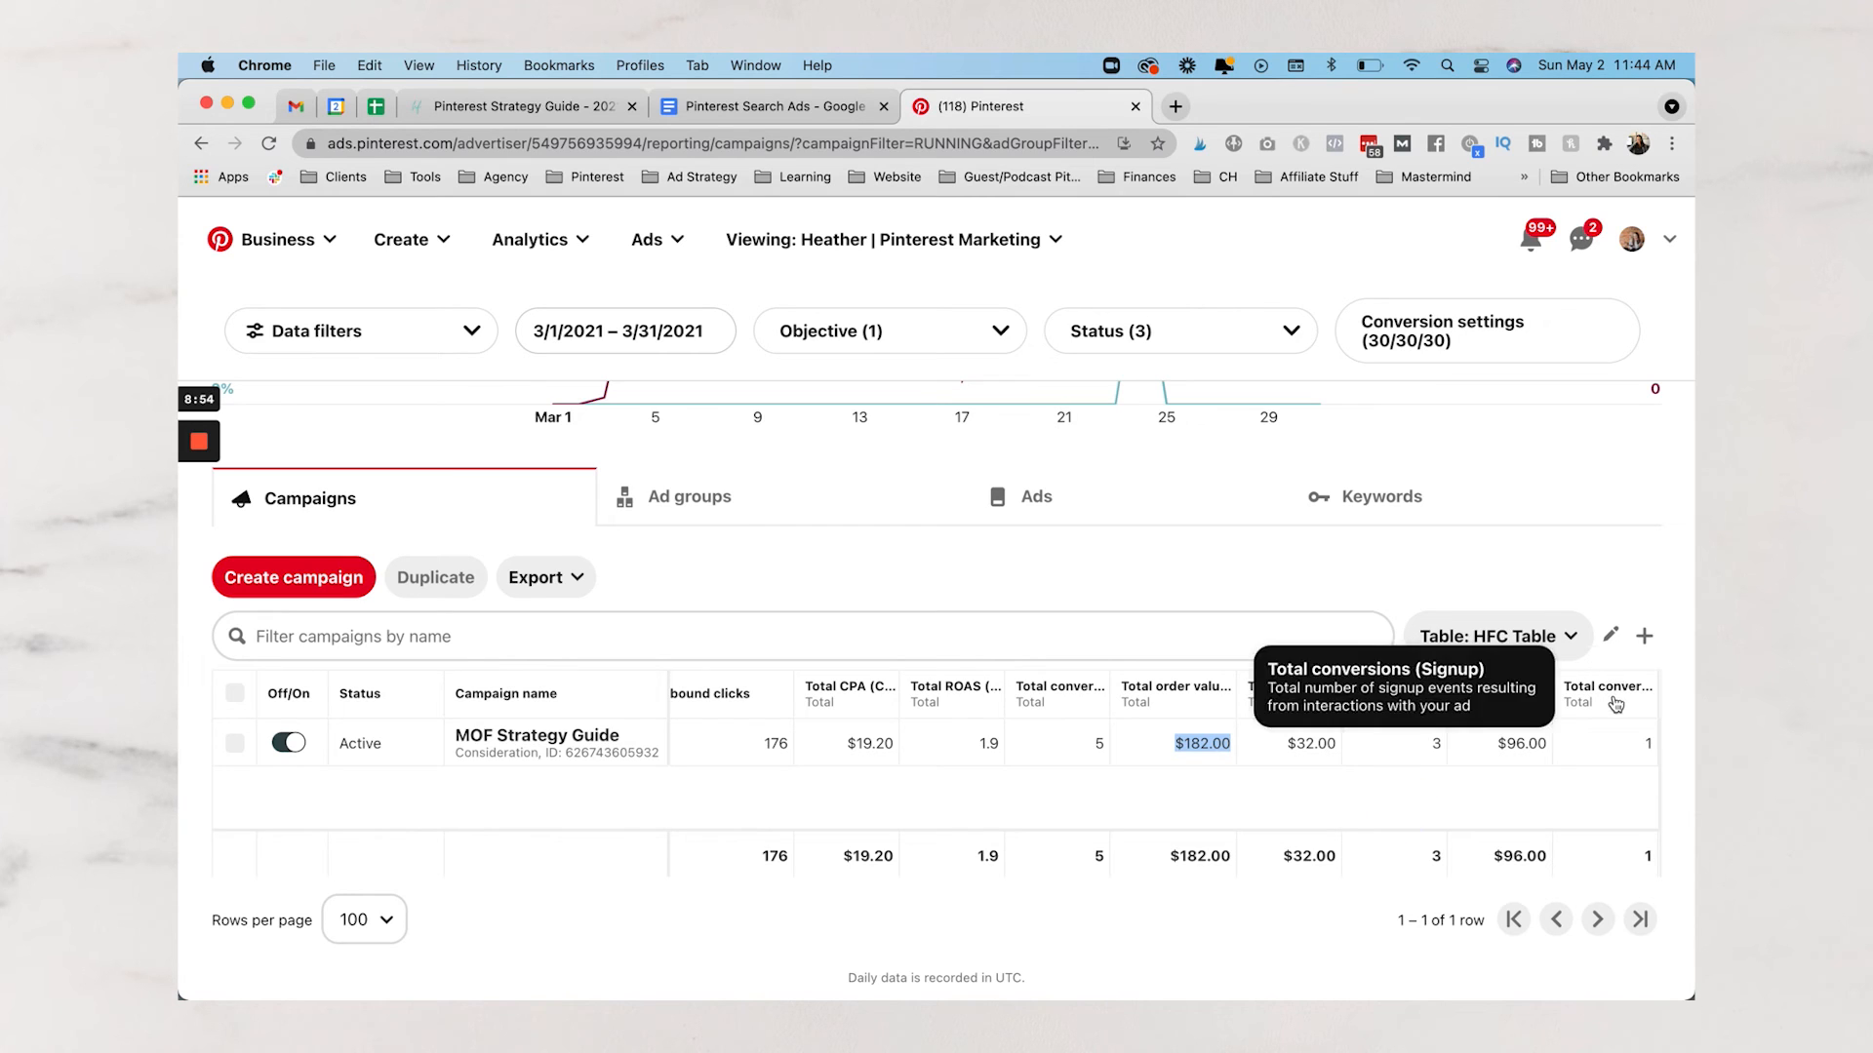
# Highlight the 1 signup conversion at $96.00 cost per signup and 5 total conversions
pyautogui.click(1627, 766)
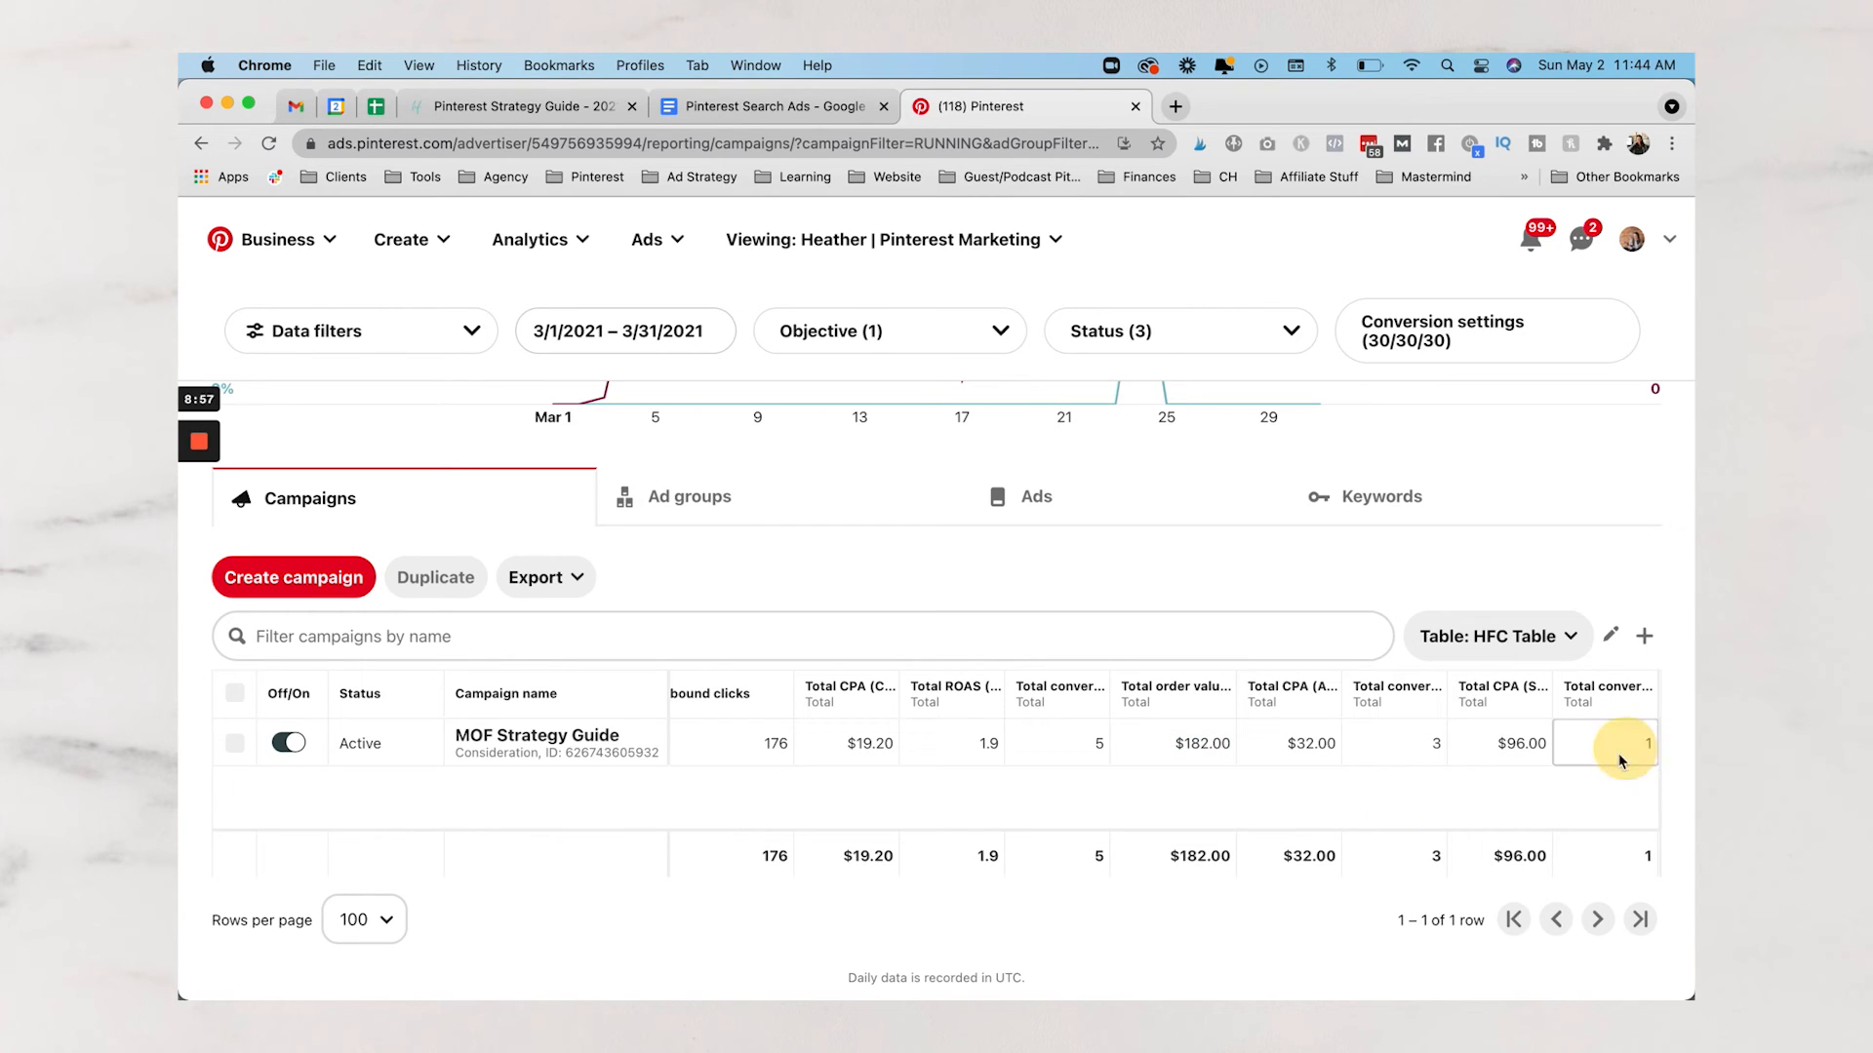
pyautogui.moveTo(1505, 752); pyautogui.dragTo(1648, 746)
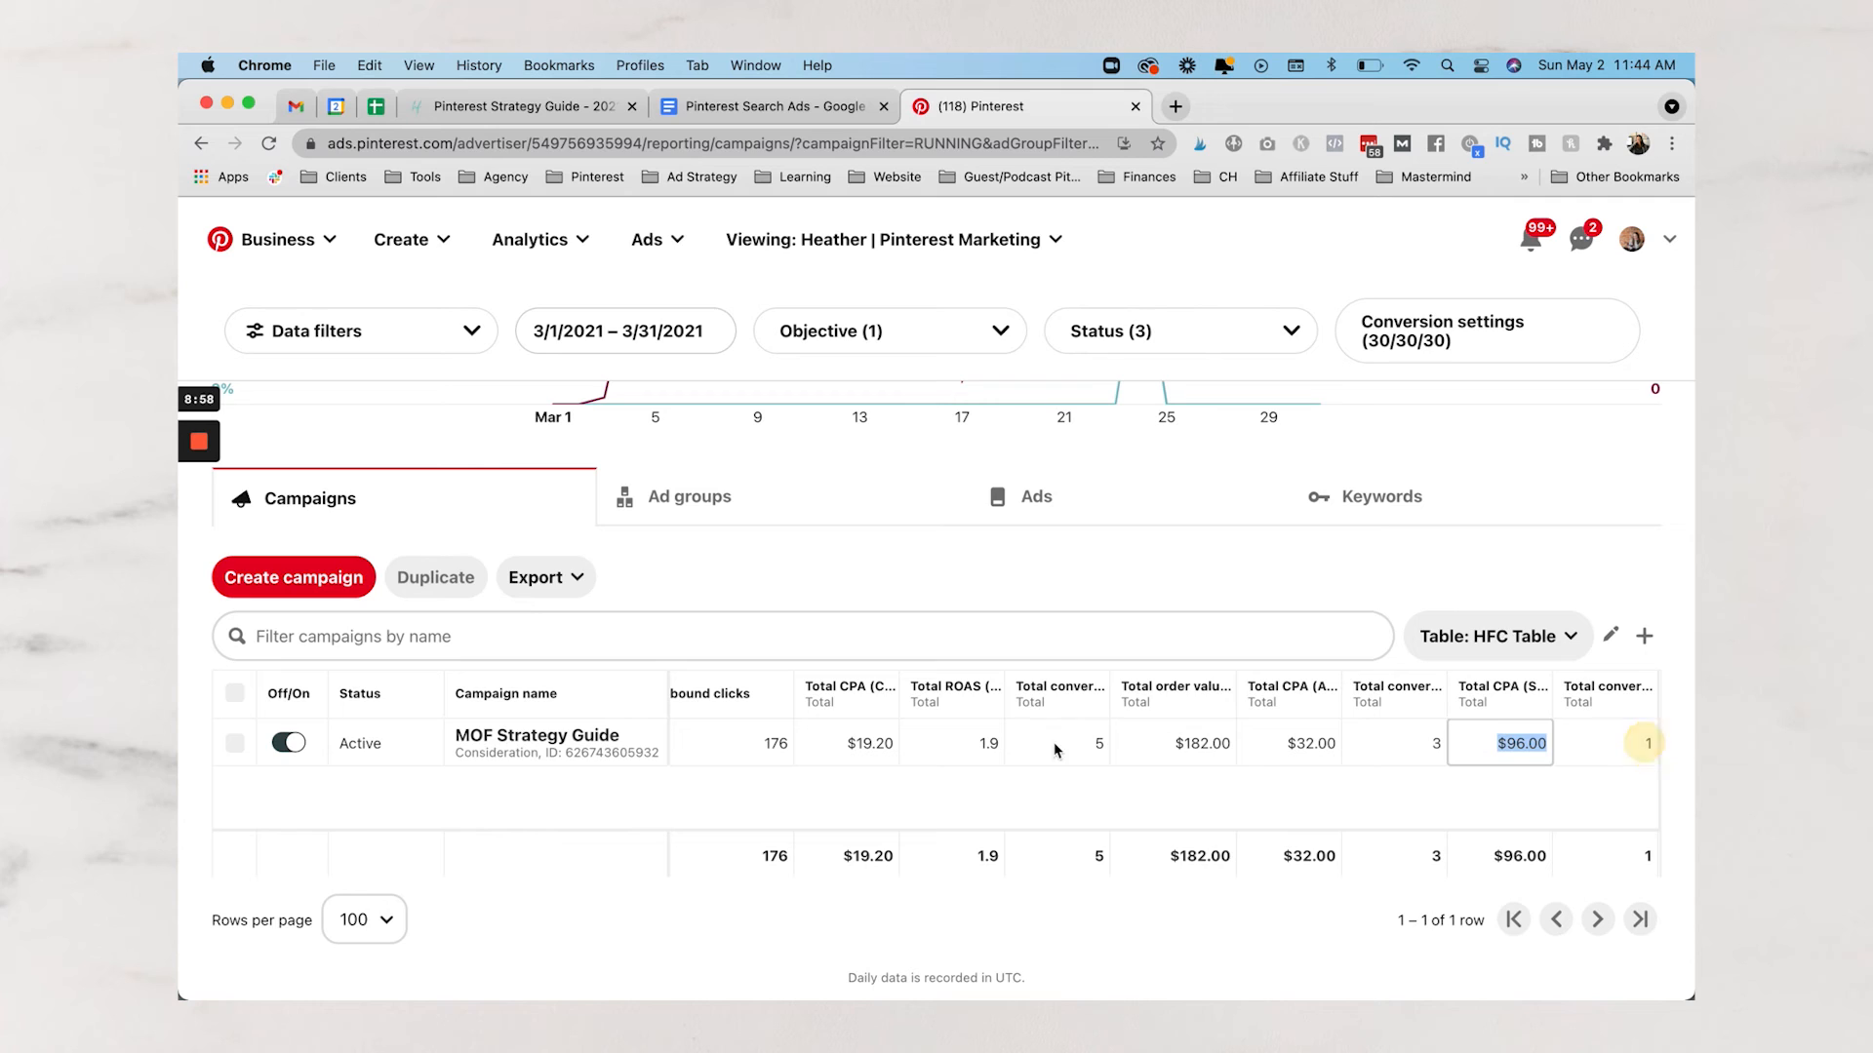
pyautogui.click(1099, 751)
pyautogui.click(1614, 745)
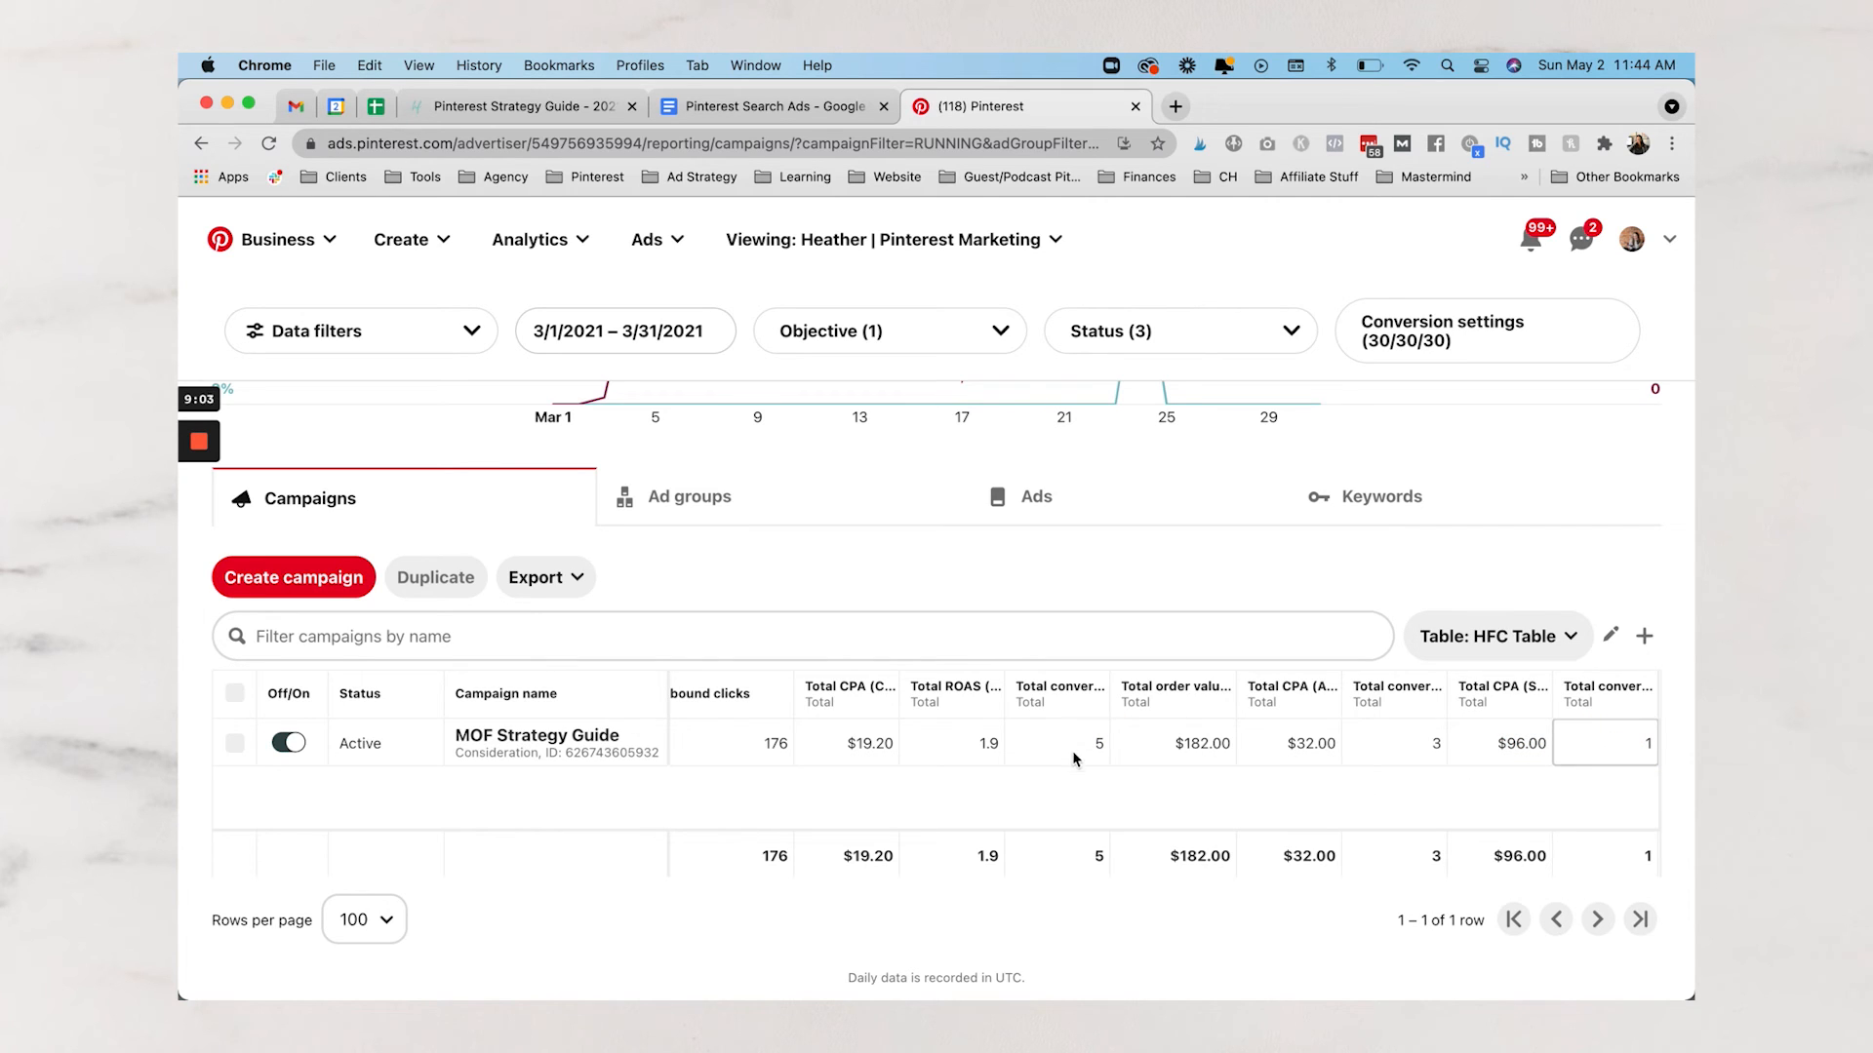
pyautogui.click(1087, 783)
pyautogui.scroll(-1, 1071, 752)
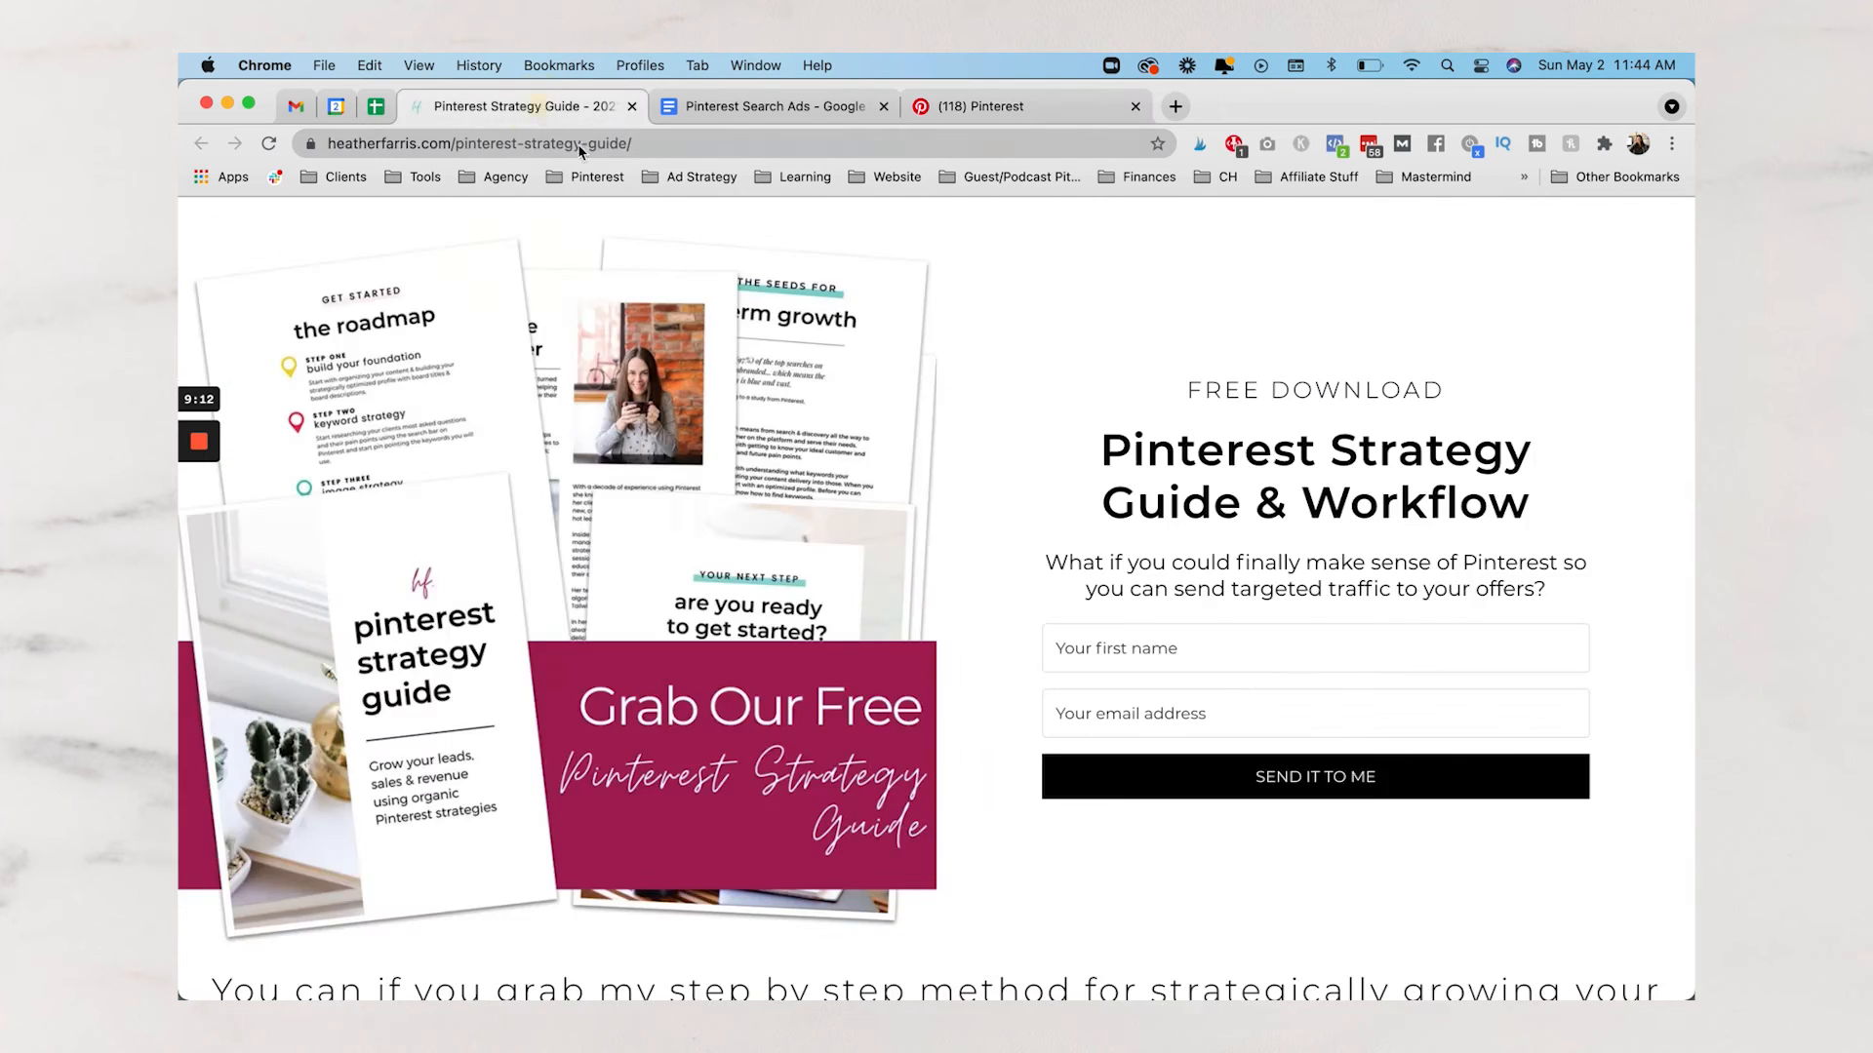